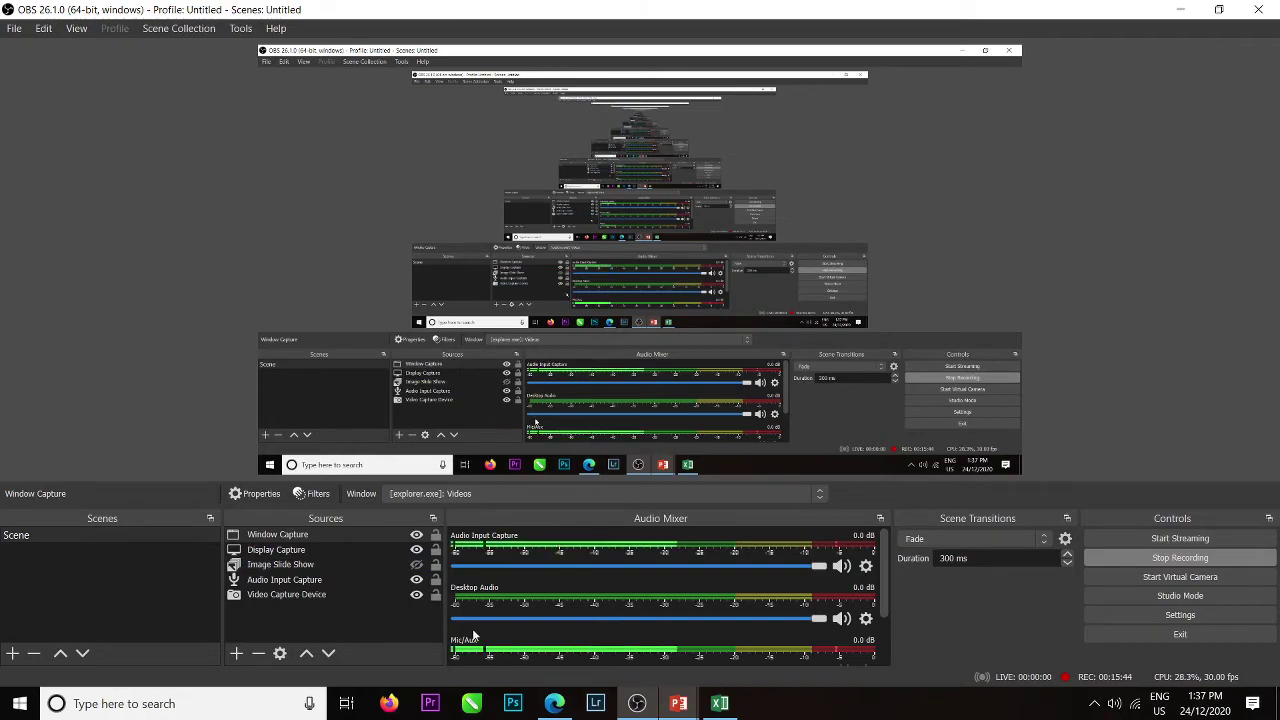
Switch to the Journal_Lecture16 presentation in PowerPoint and display slide 19 with the journal problems.
click(722, 706)
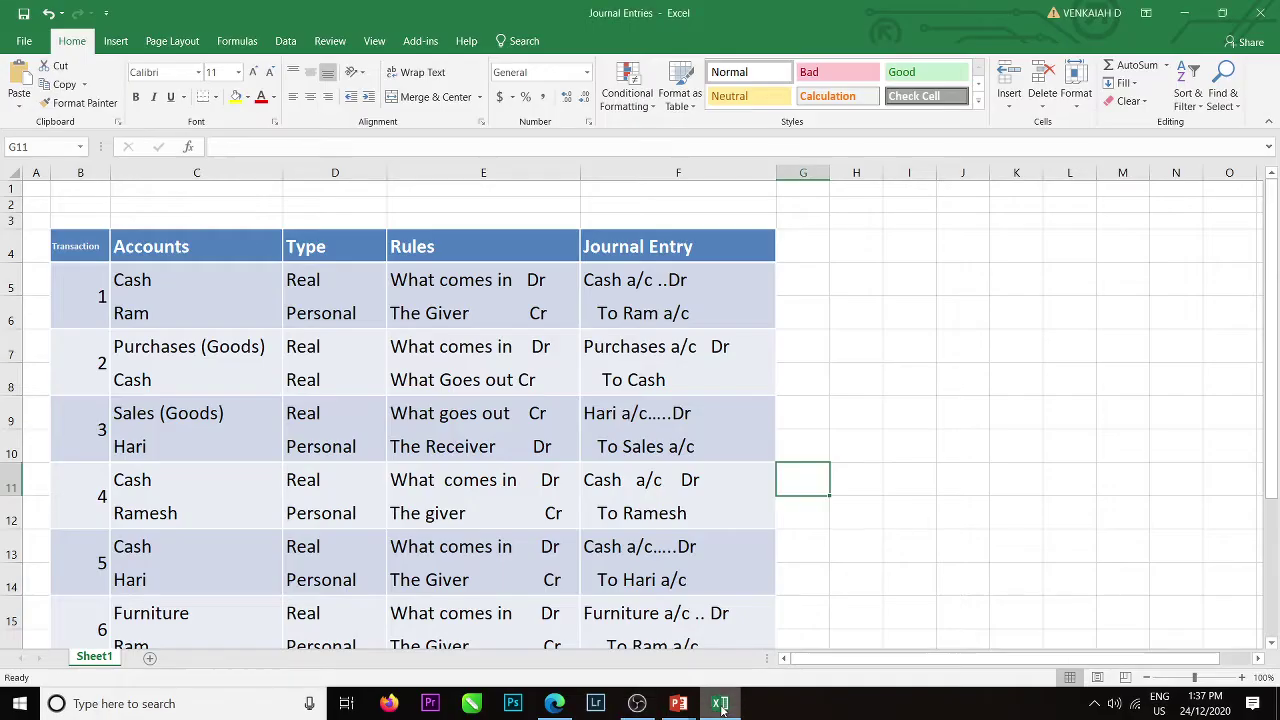
click(679, 706)
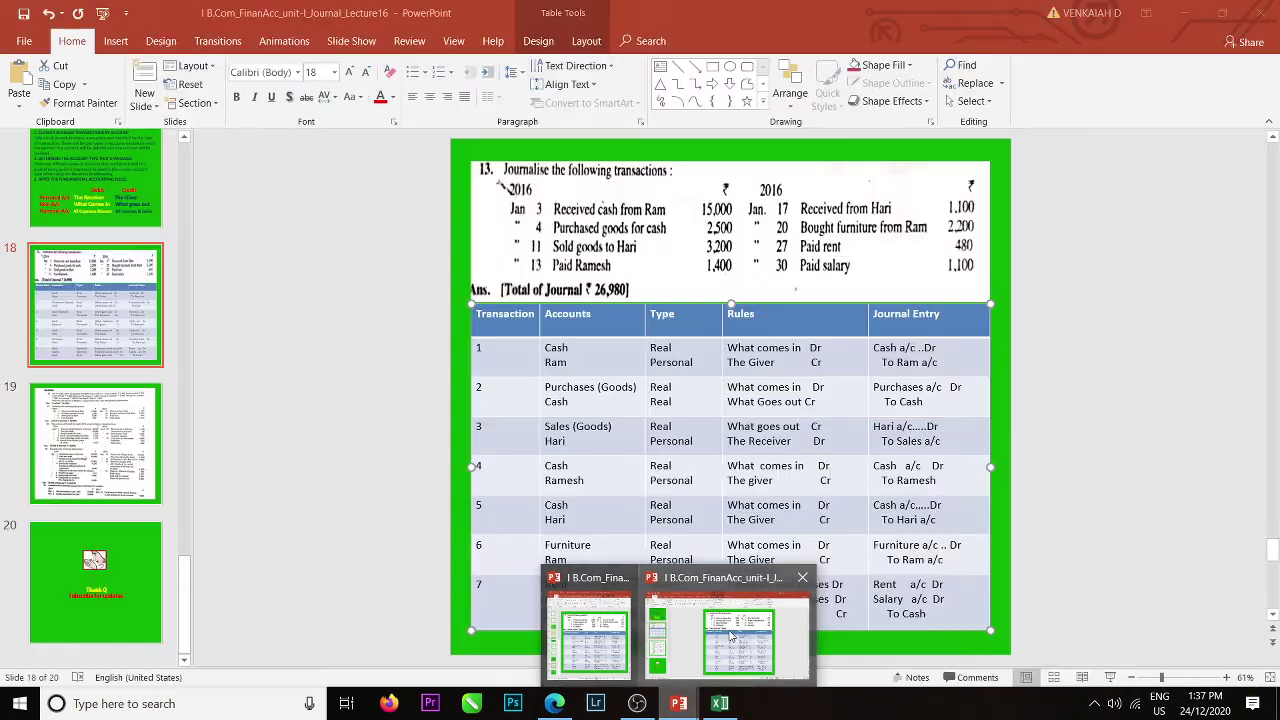
click(728, 629)
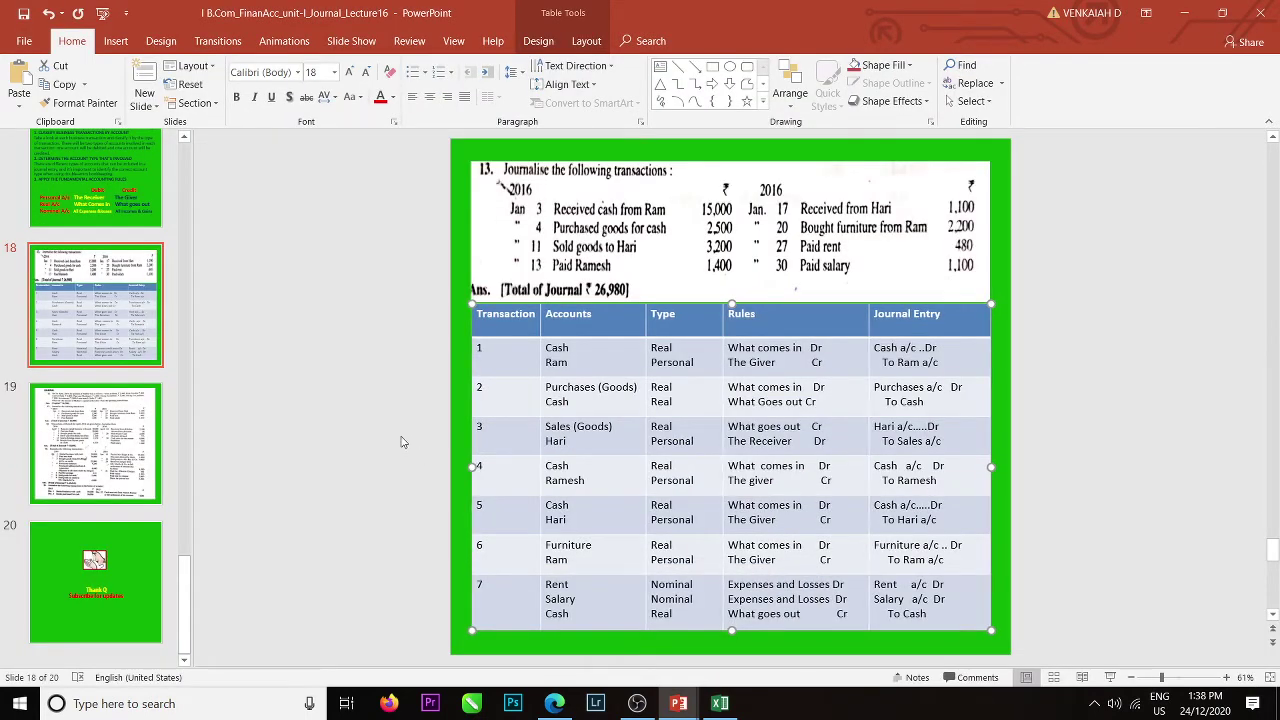
click(320, 393)
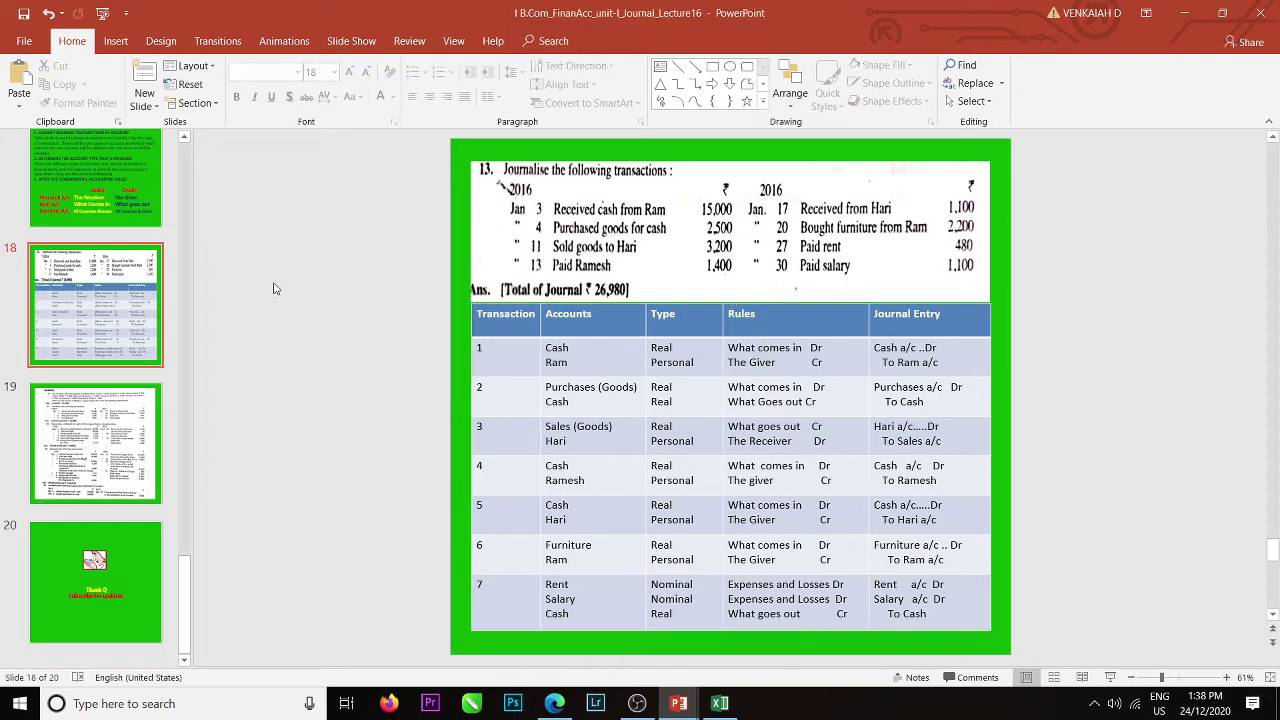
click(637, 703)
click(680, 704)
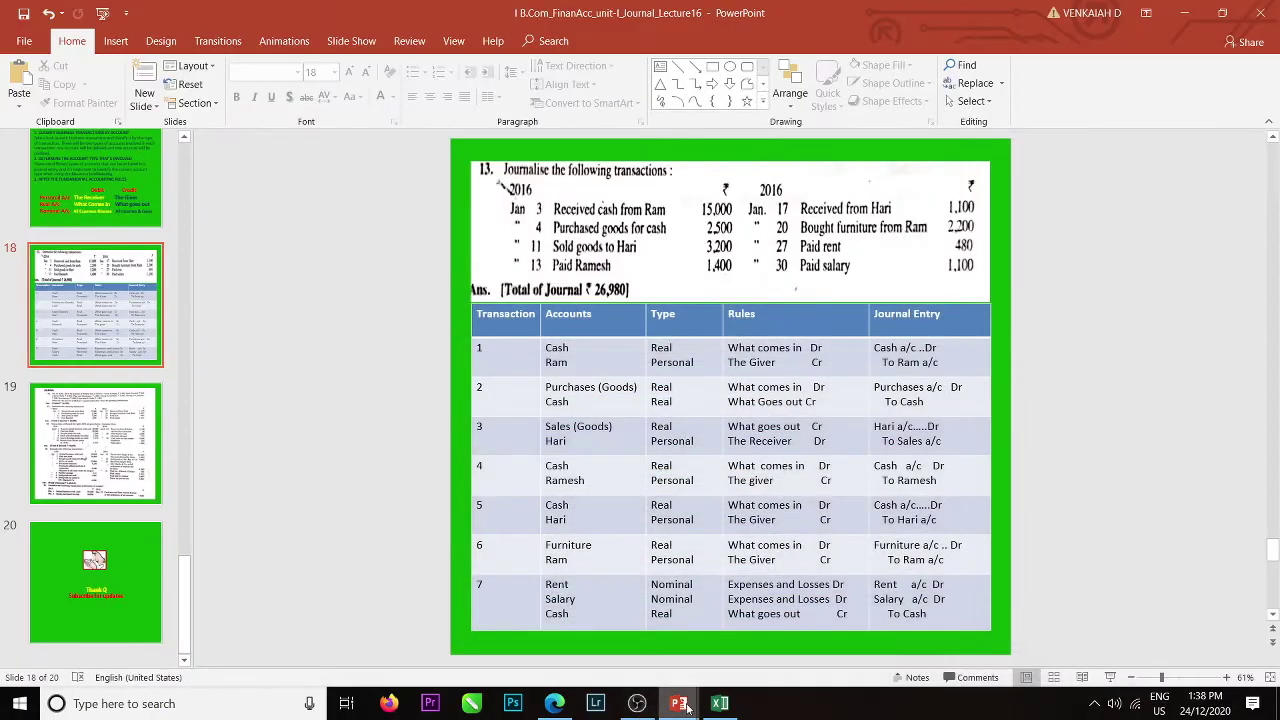
mouse_move(680, 704)
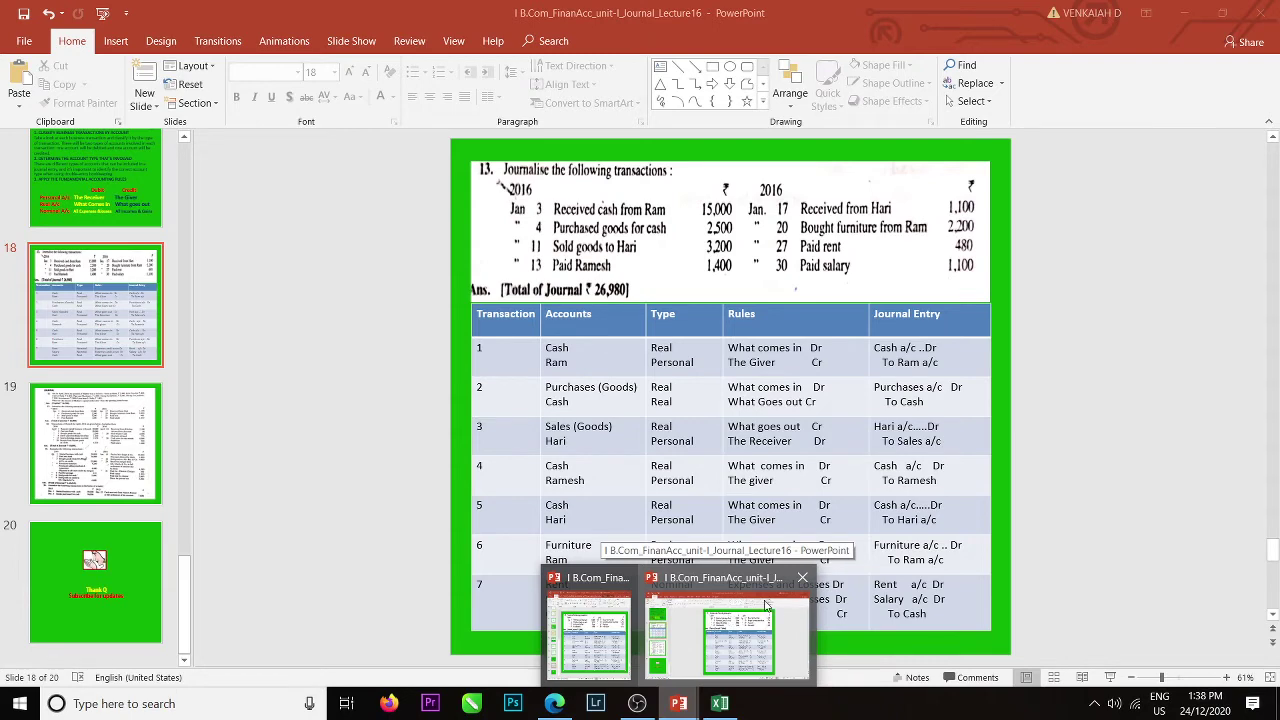
click(700, 600)
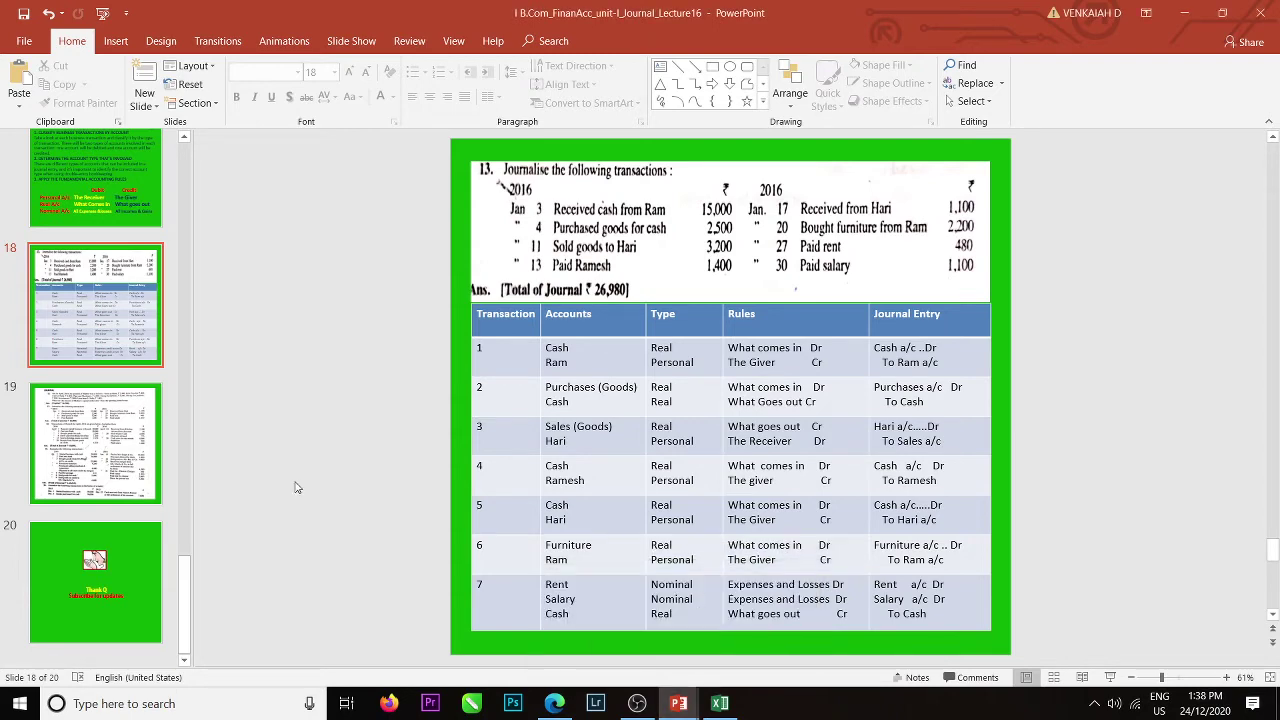
click(115, 433)
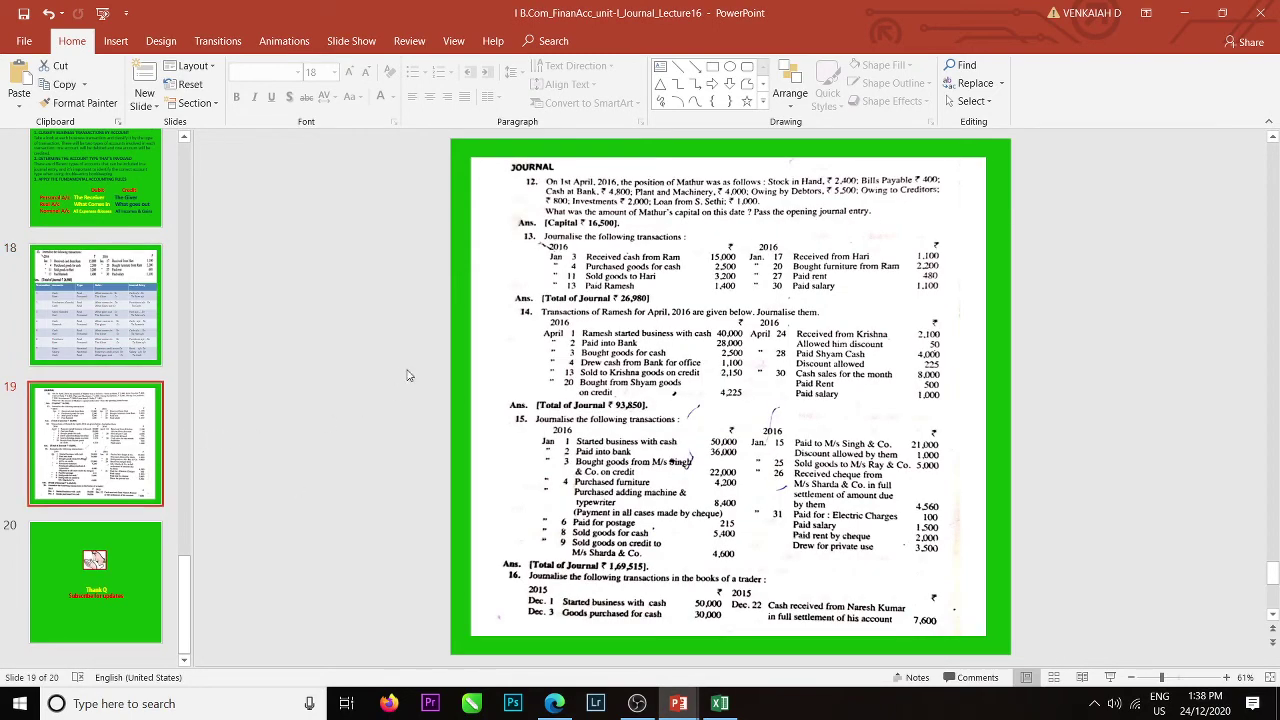
Bring up the other open presentation, Journal_Lecture15, and close it.
mouse_move(678, 703)
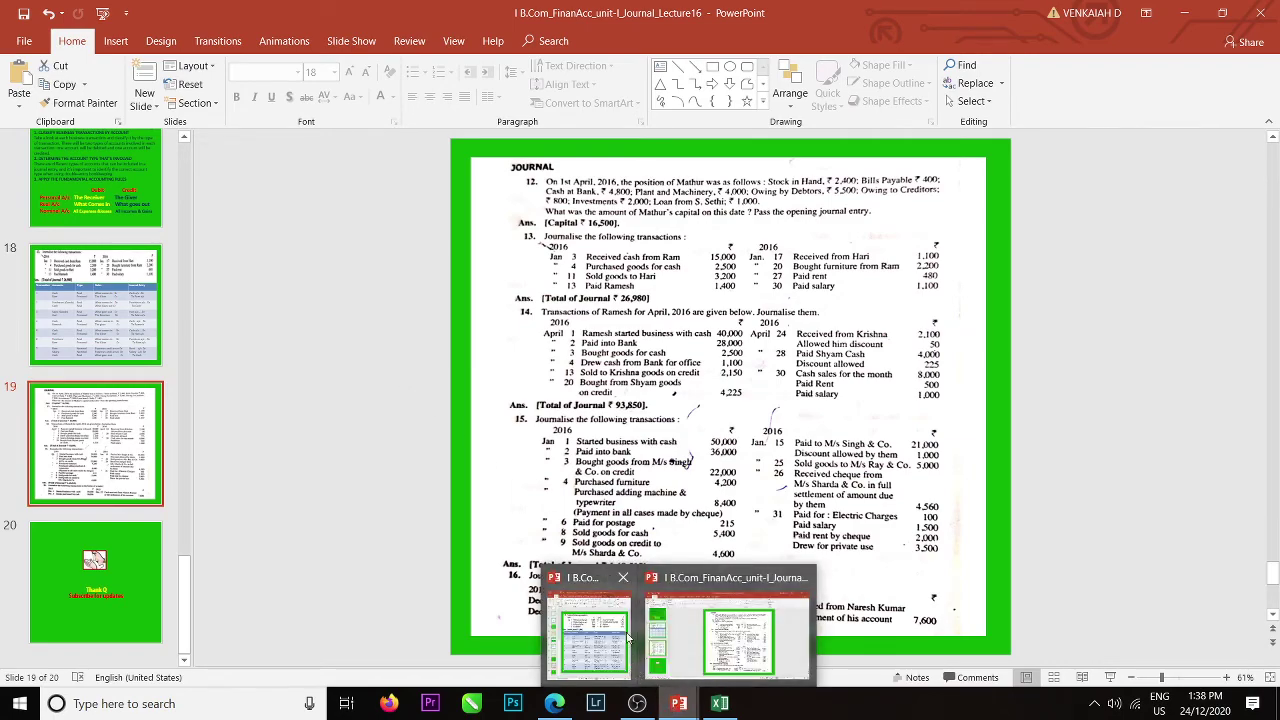
click(590, 625)
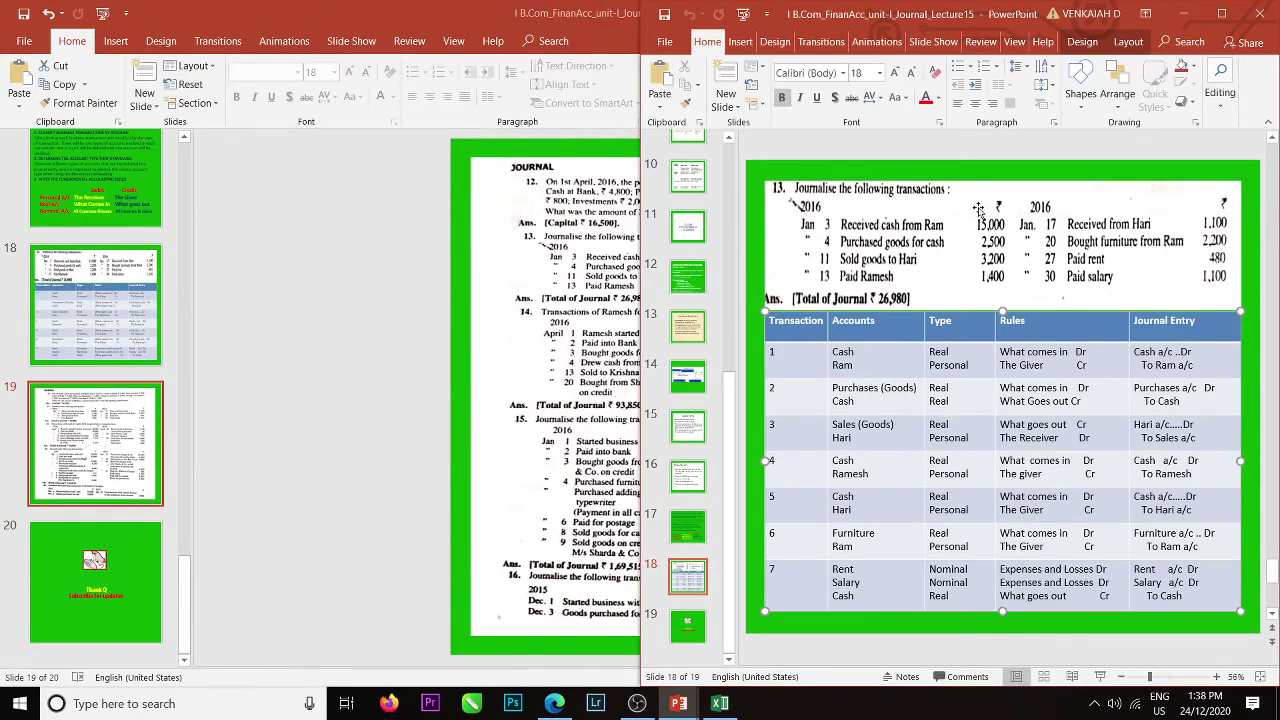
click(1260, 14)
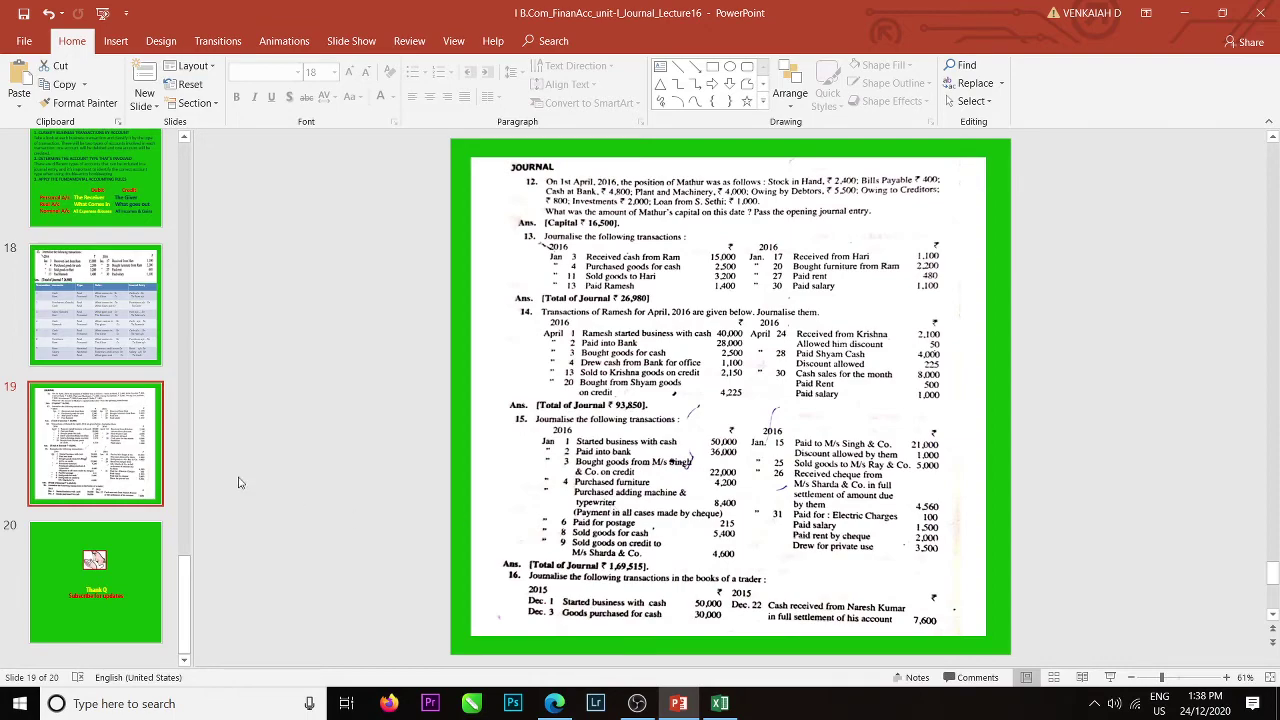
Arrange the Journal_Lecture16 presentation on the right half of the display and the Journal Entries workbook beside it on the left.
click(298, 449)
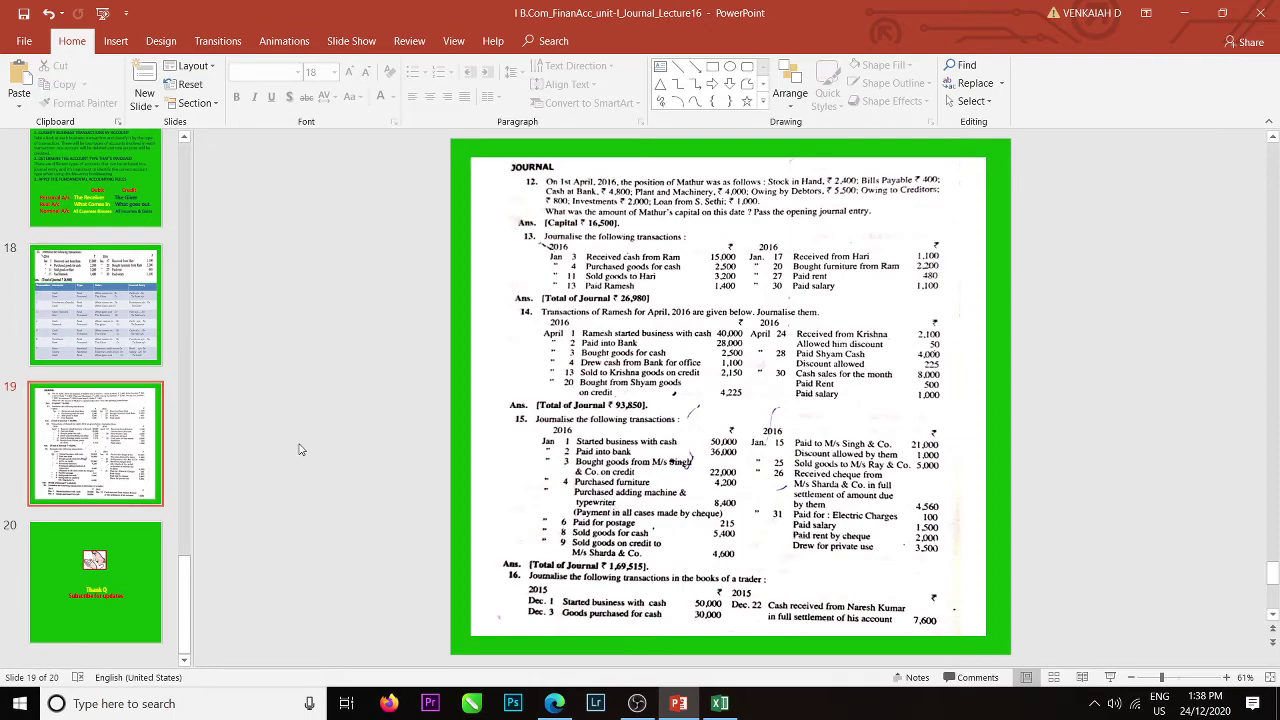
key(super+Right)
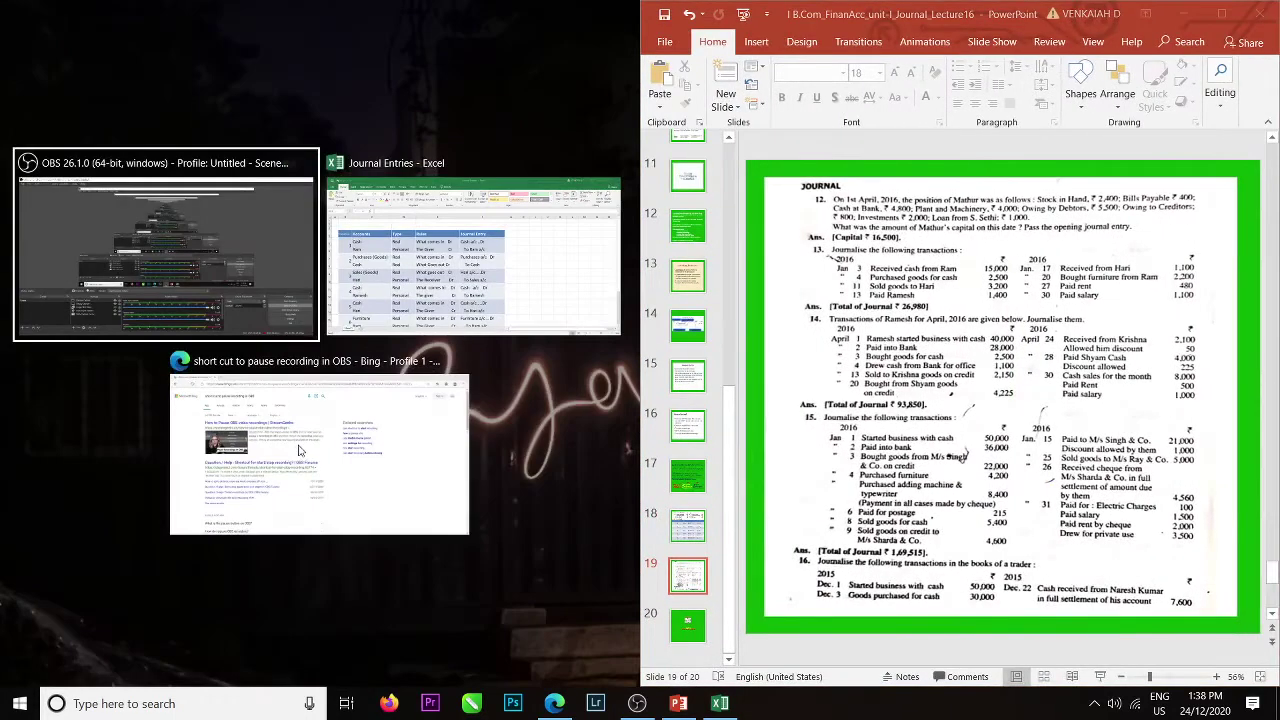
click(436, 288)
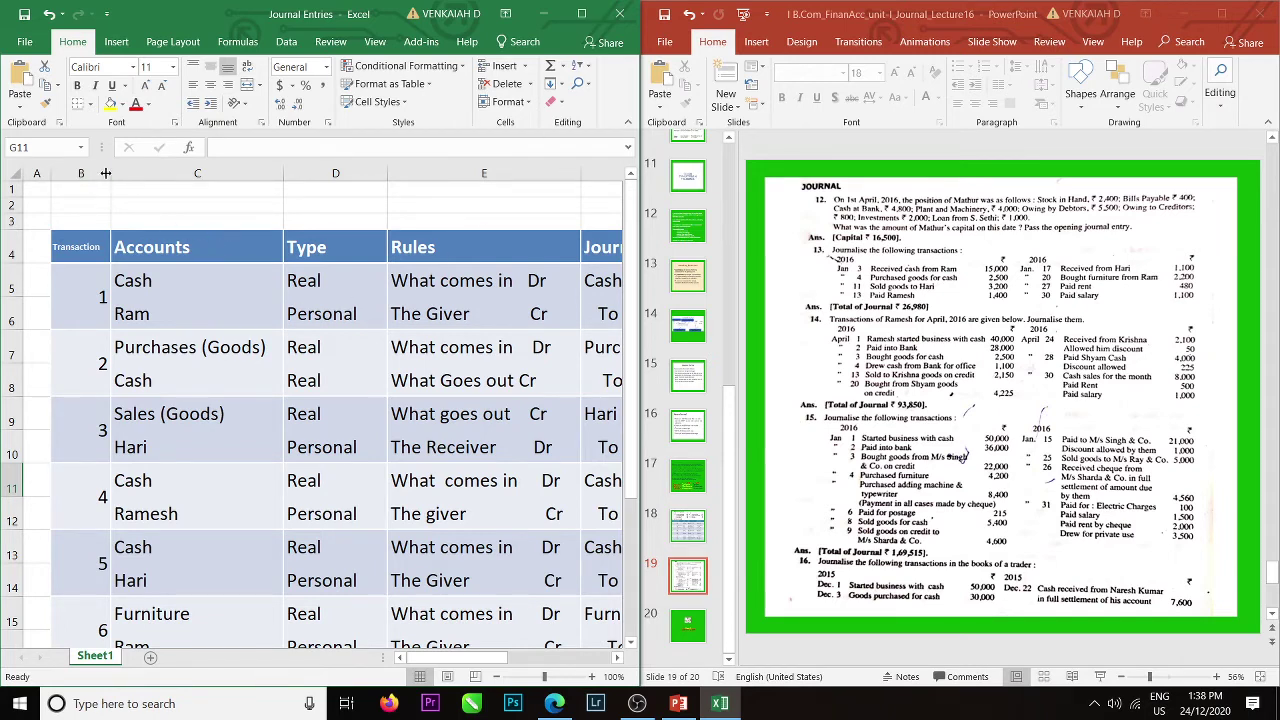
Narrow the Transaction, Accounts, Type and Rules columns (B to E) in the Journal Entries sheet.
drag(105, 173, 79, 173)
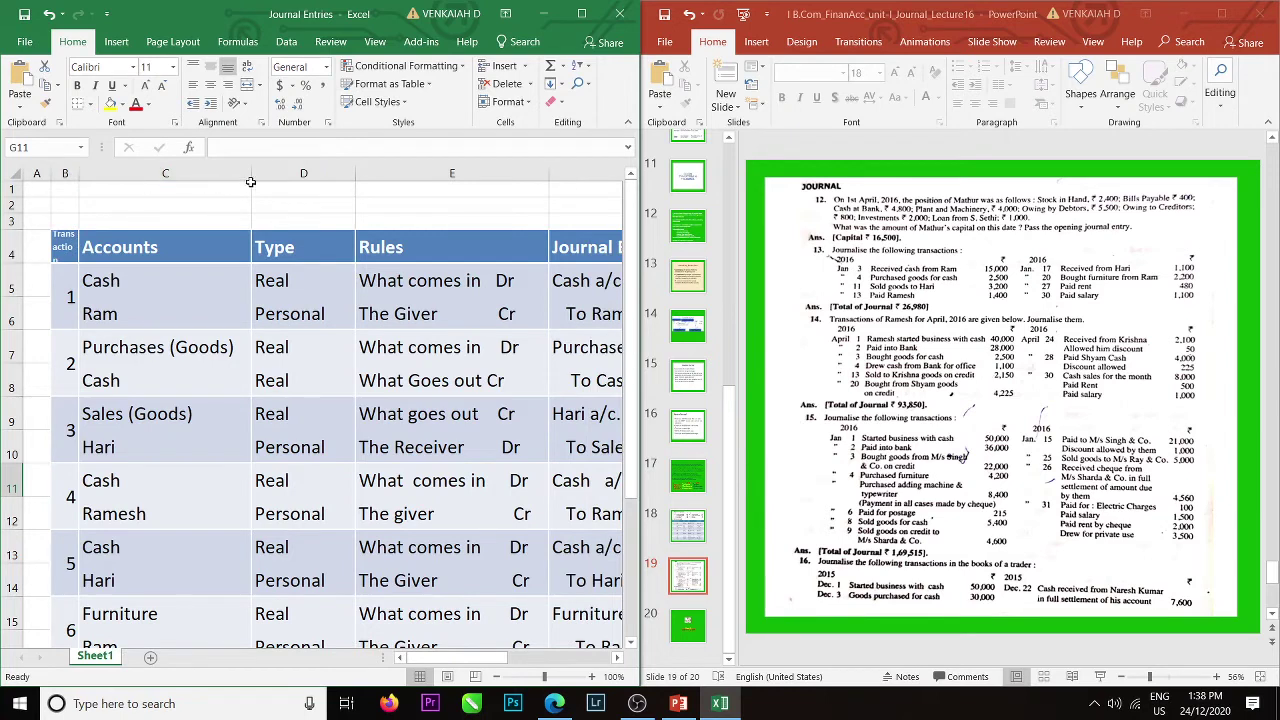
drag(249, 172, 239, 173)
drag(341, 177, 323, 177)
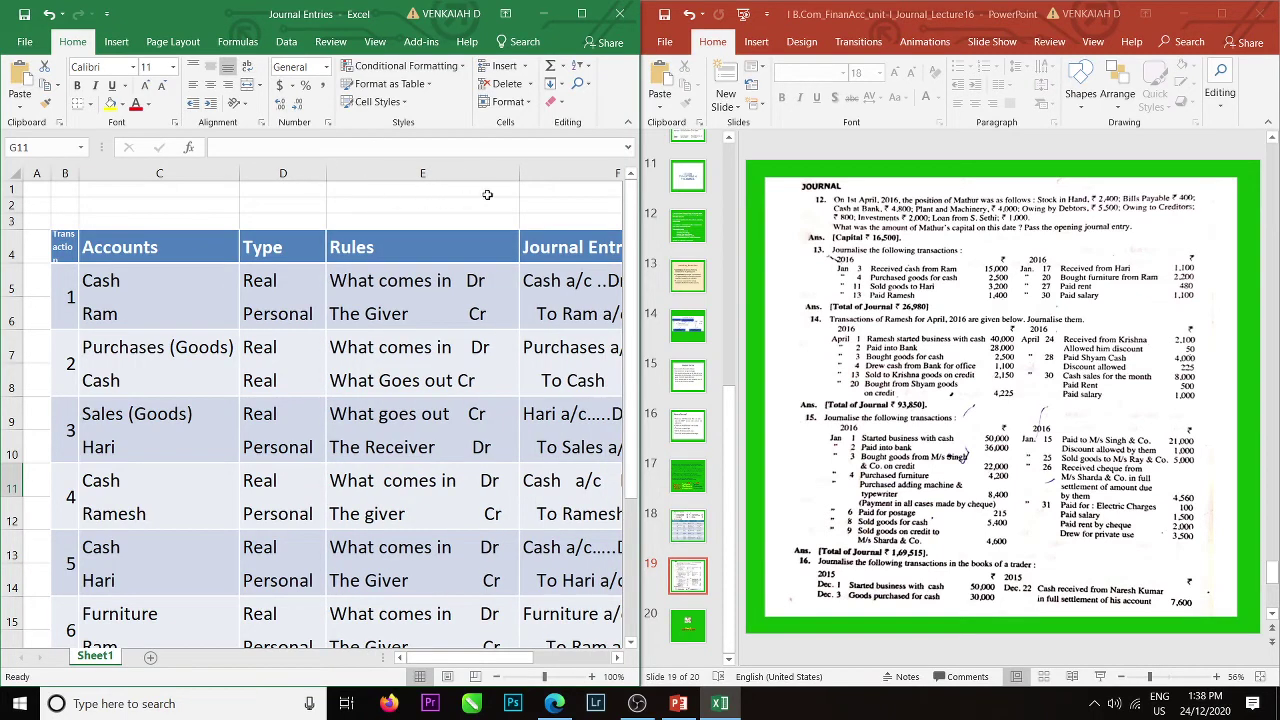
drag(515, 173, 506, 173)
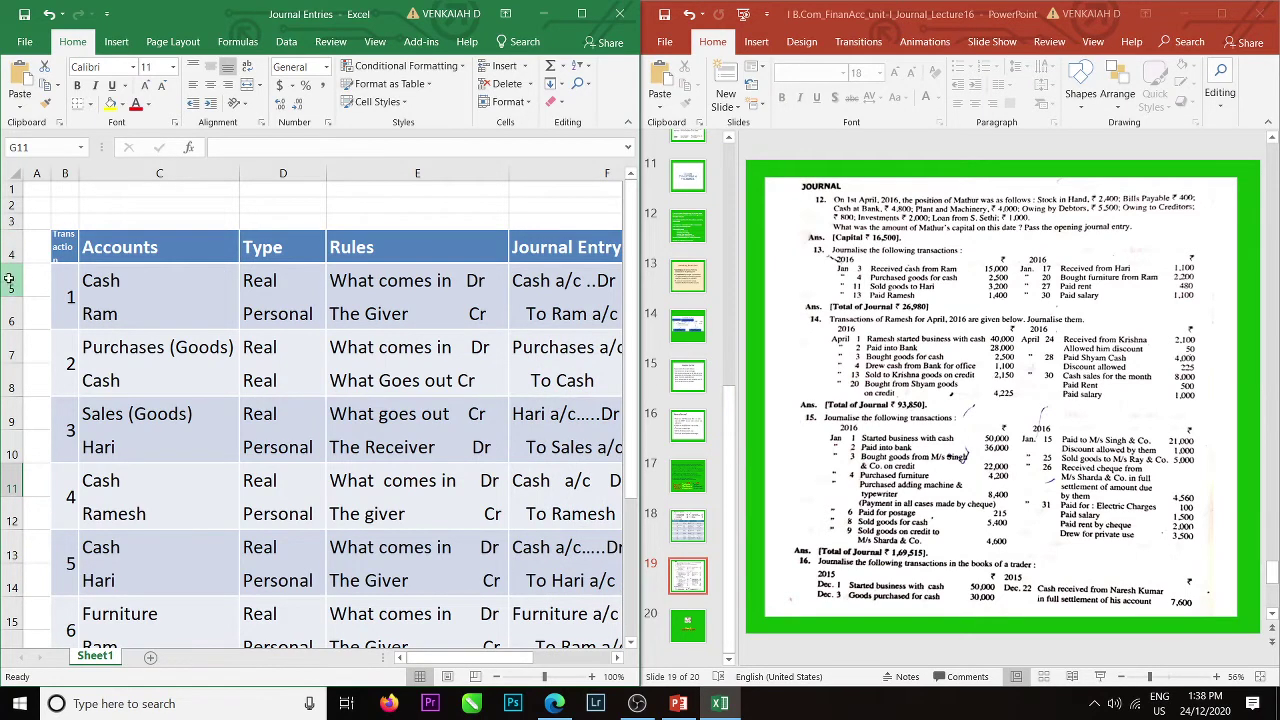
Set the text of rows 5 to 19 to font size 14 and make it bold.
drag(8, 280, 10, 588)
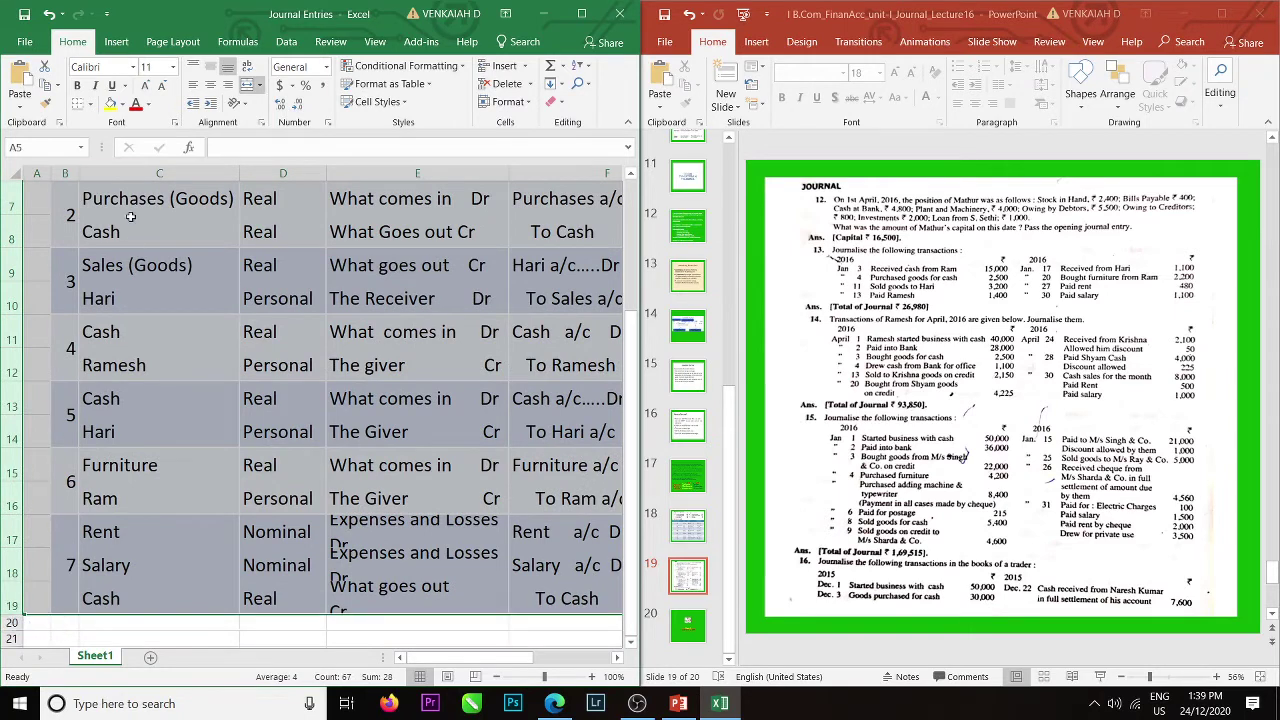
click(173, 67)
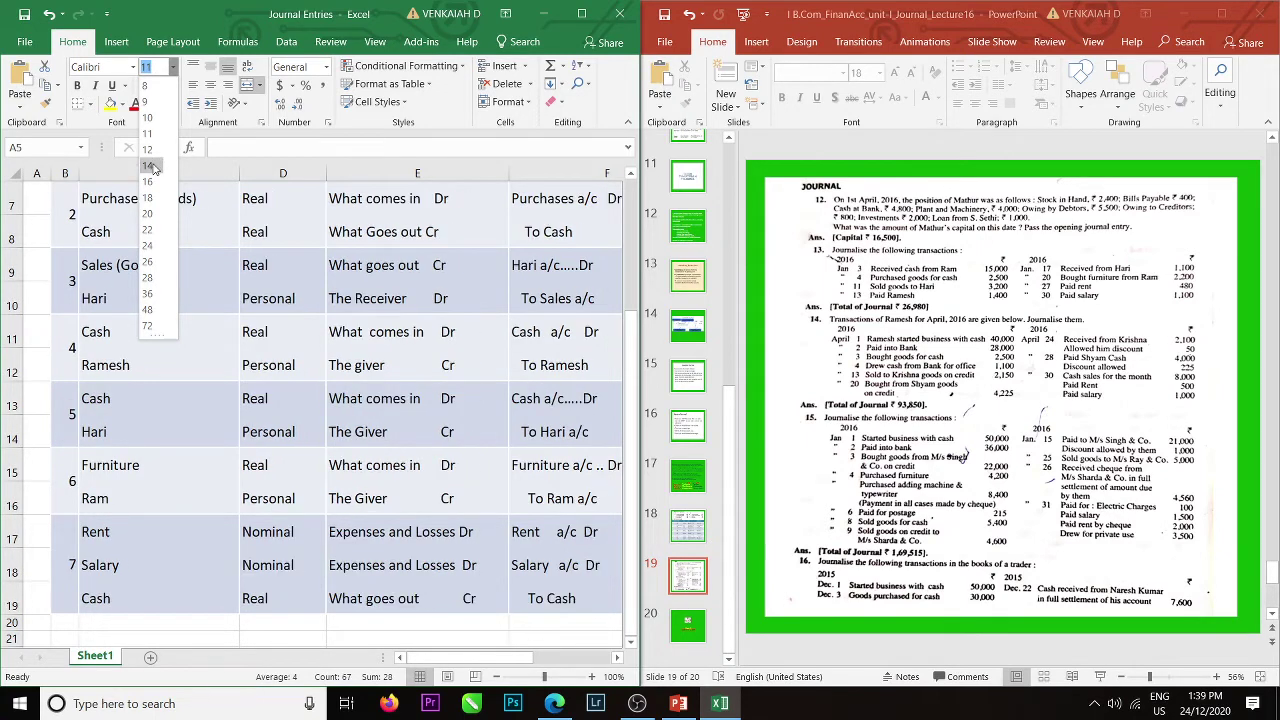
click(150, 166)
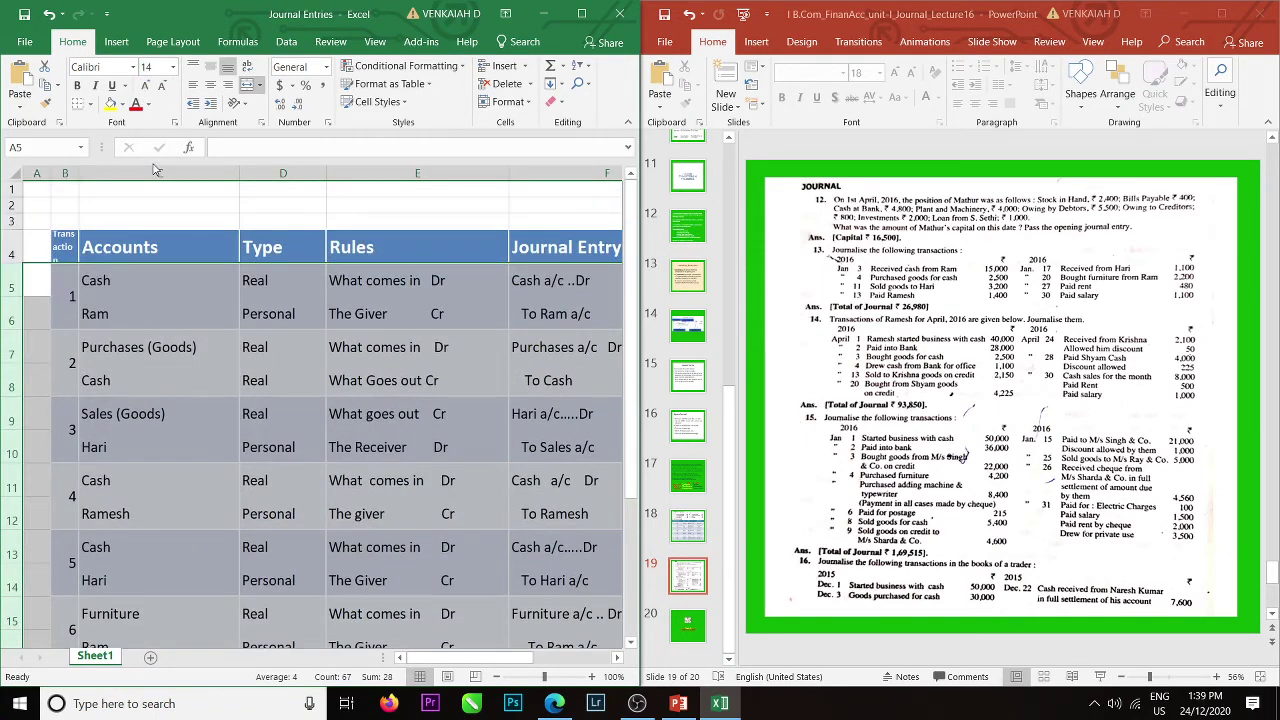
click(77, 86)
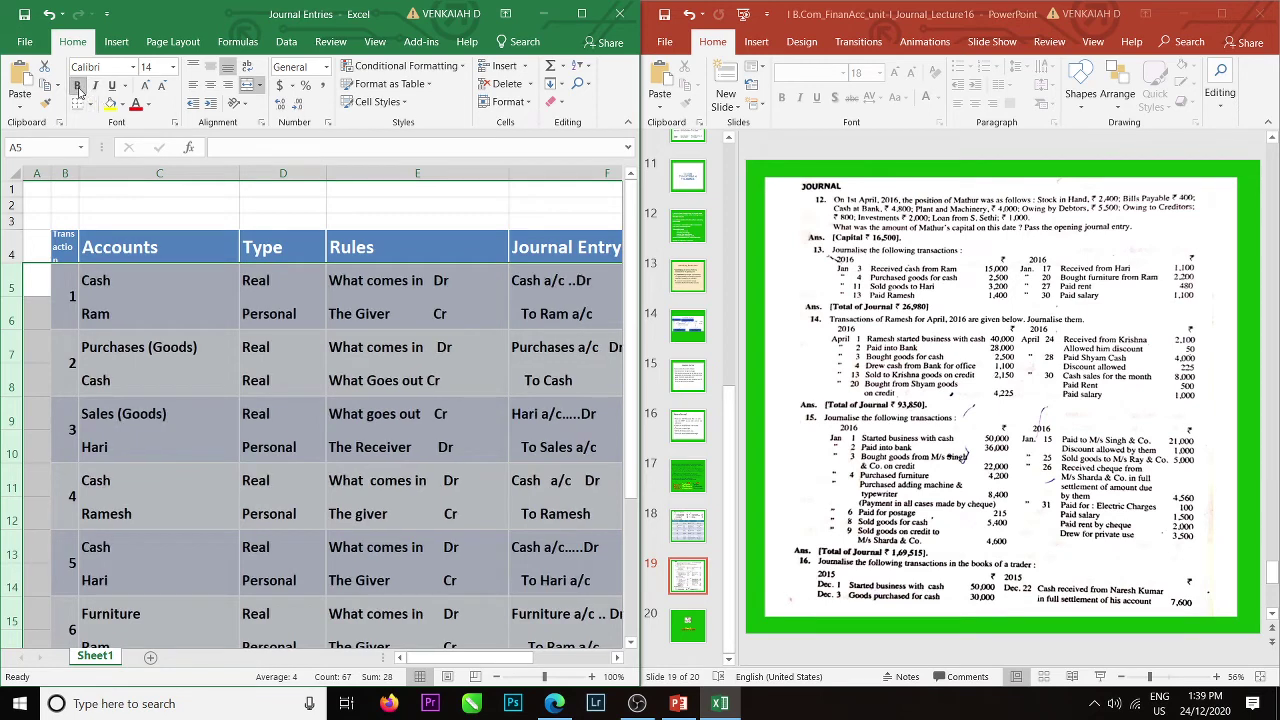
click(208, 360)
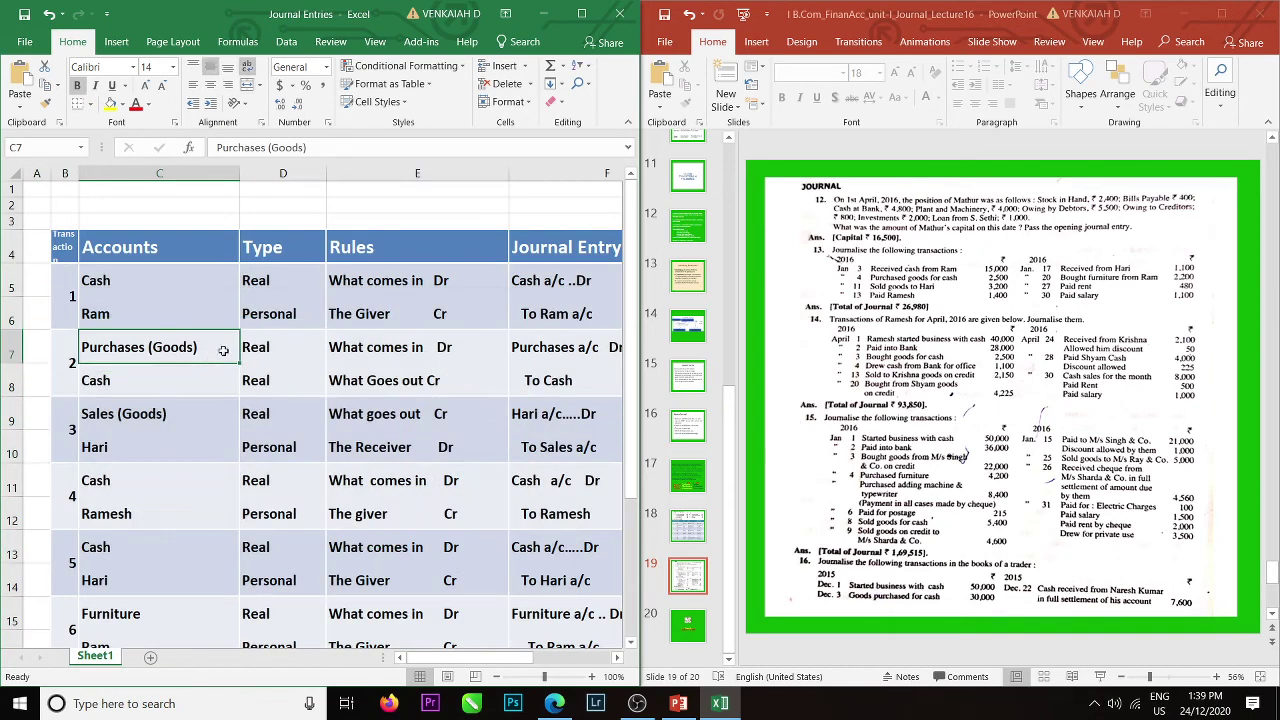
Narrow the Accounts, Type and Rules columns further so the whole Journal Entry column fits in the window.
click(241, 175)
drag(239, 178, 212, 178)
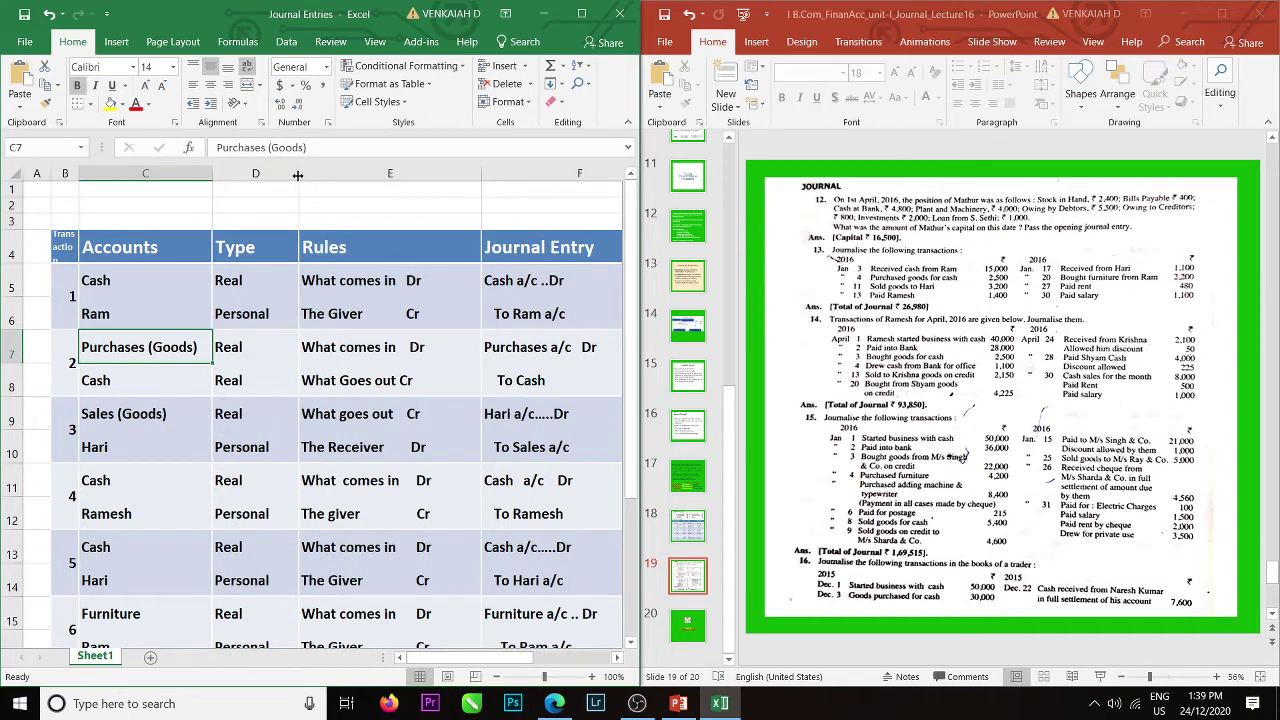
drag(297, 175, 293, 175)
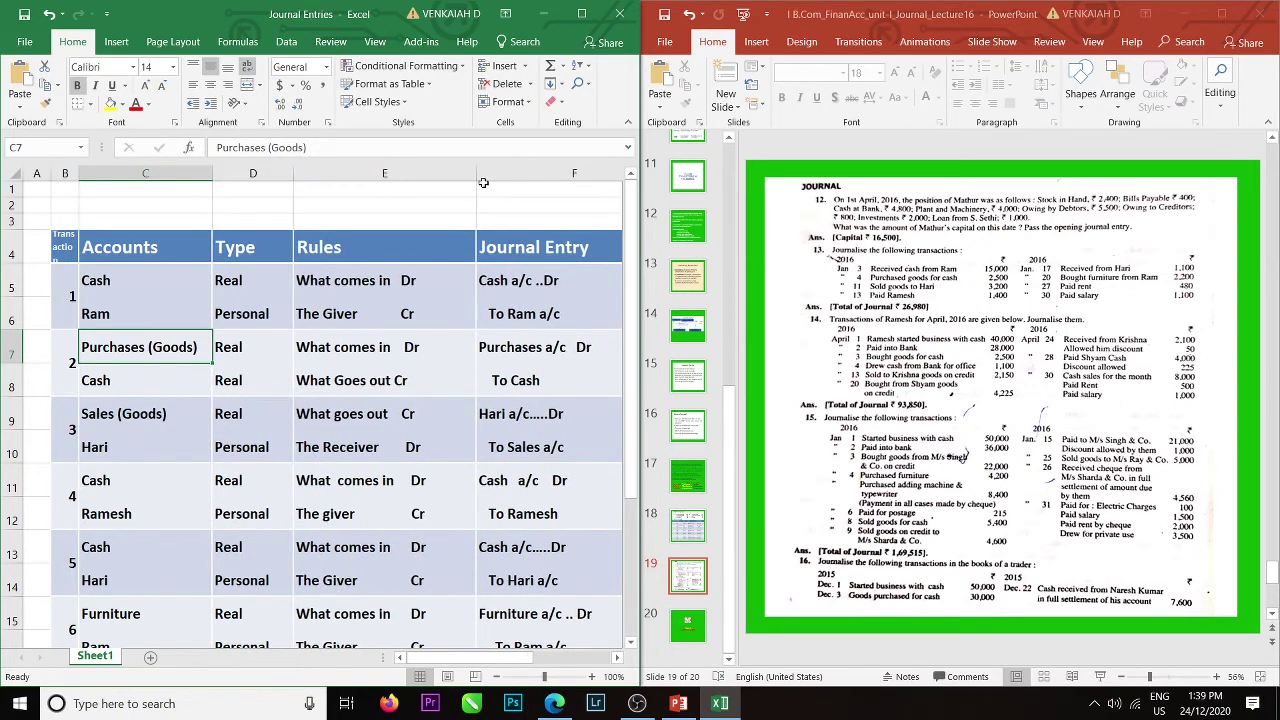
drag(476, 175, 443, 177)
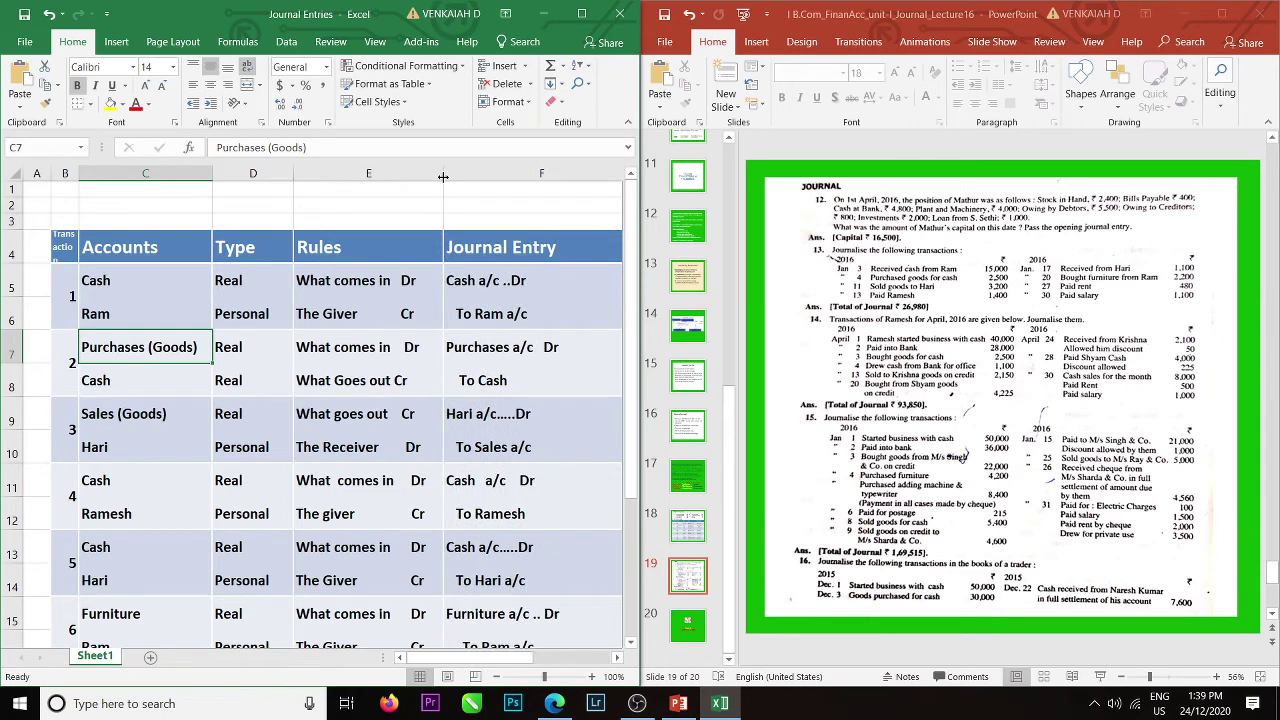
click(589, 317)
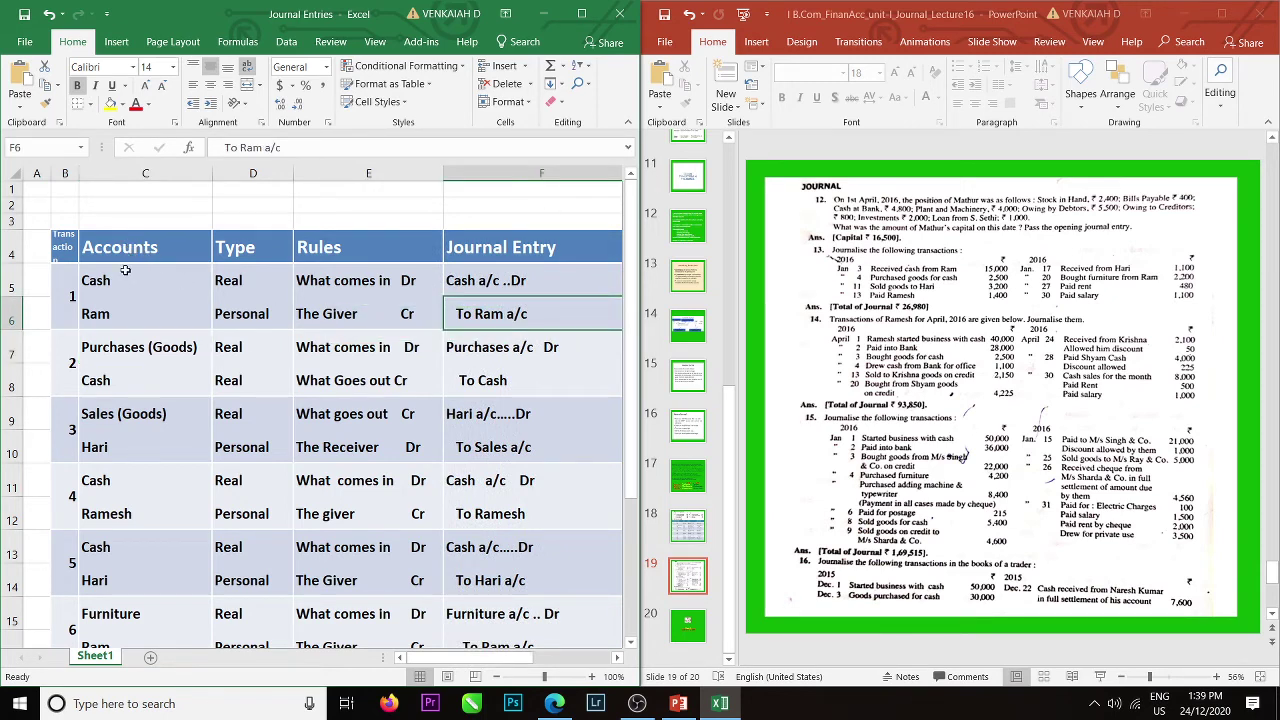
Apply thick outside borders around the Accounts entries in C5:C19.
drag(126, 276, 127, 413)
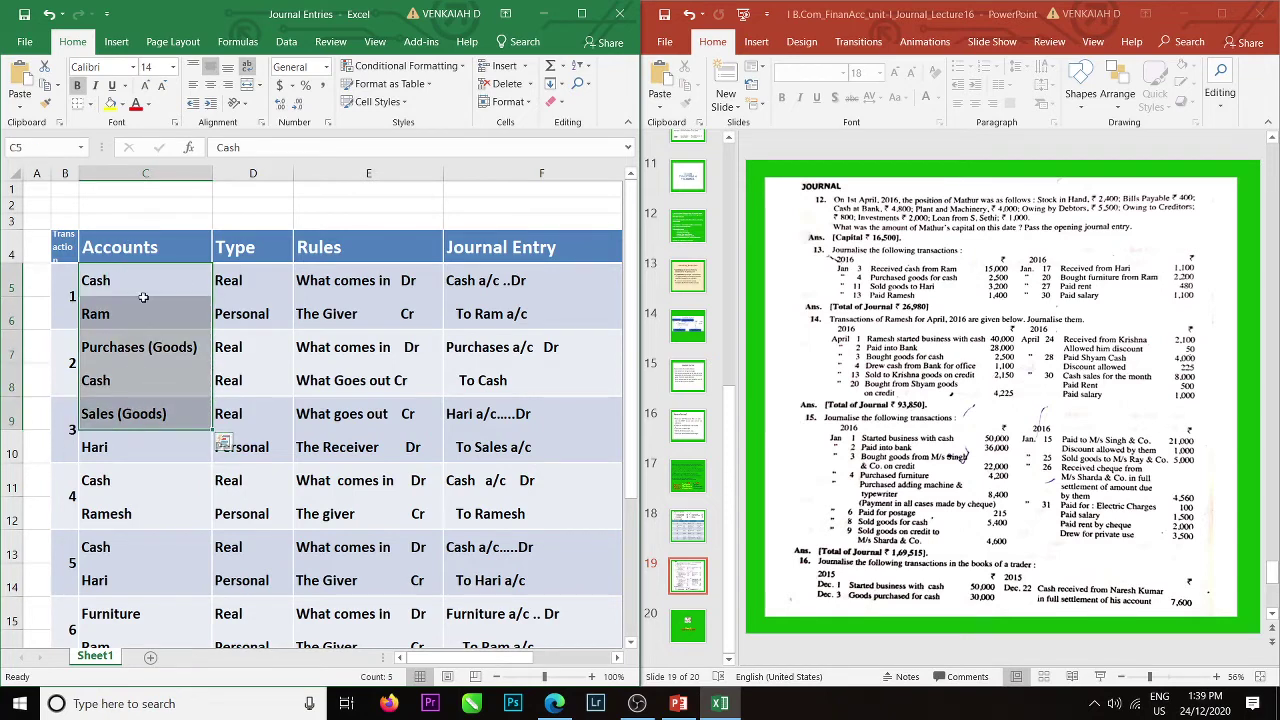
drag(132, 280, 161, 594)
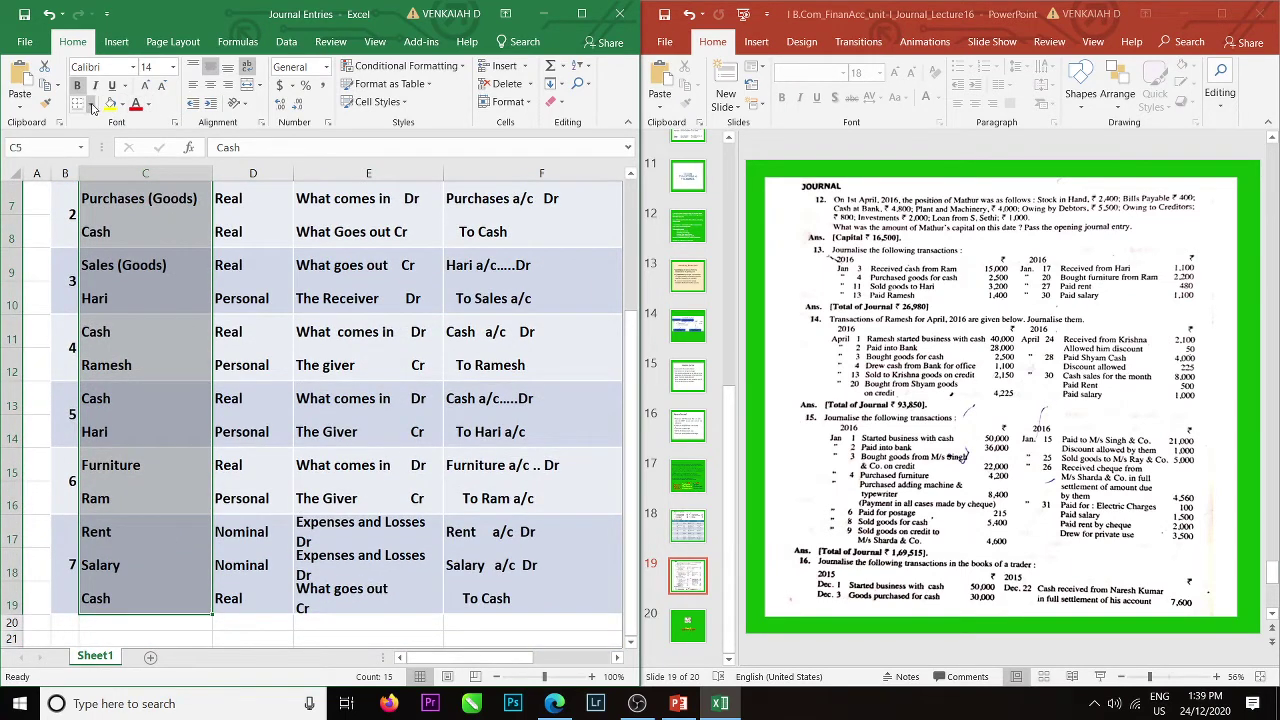
click(91, 105)
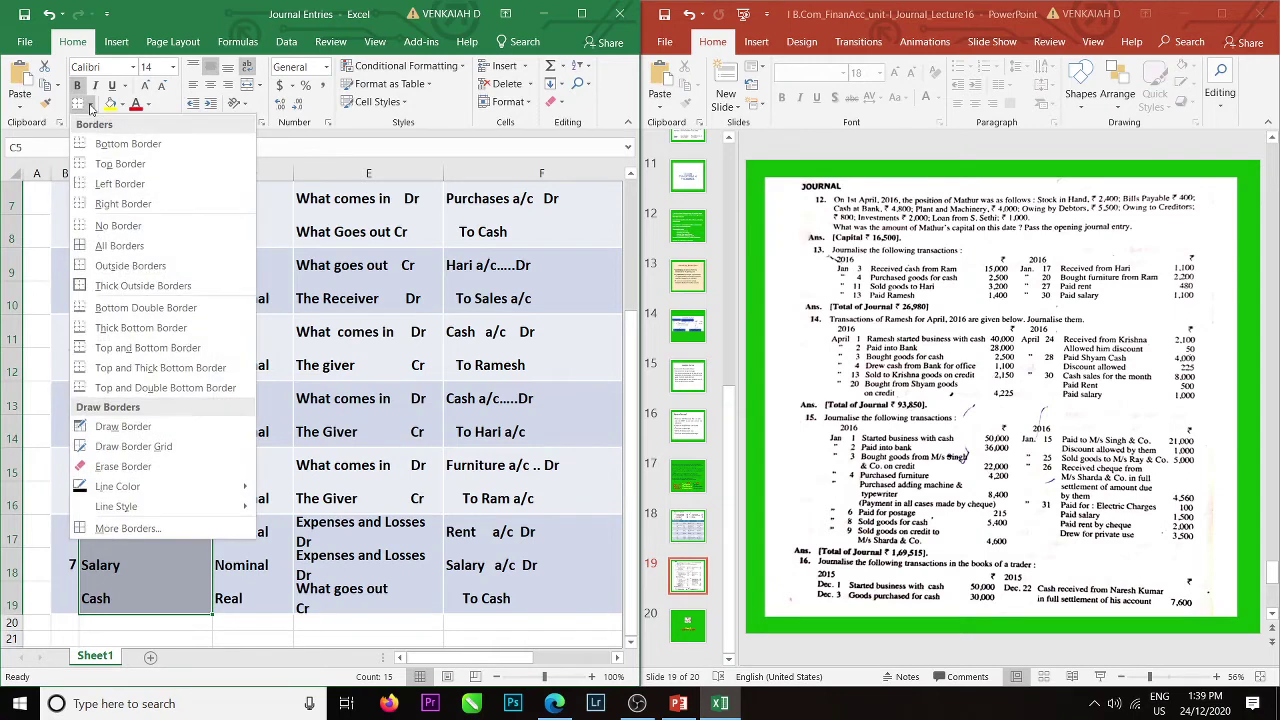
click(113, 287)
scroll(128, 294, up, 2)
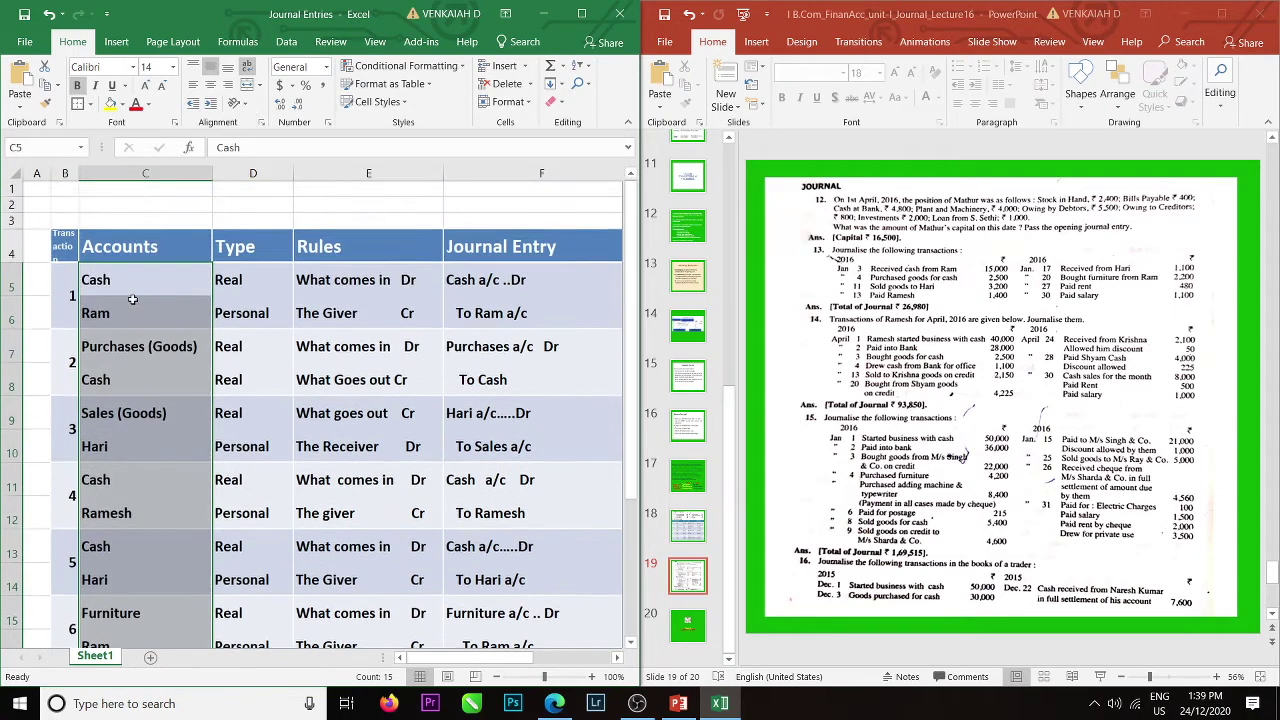
click(298, 404)
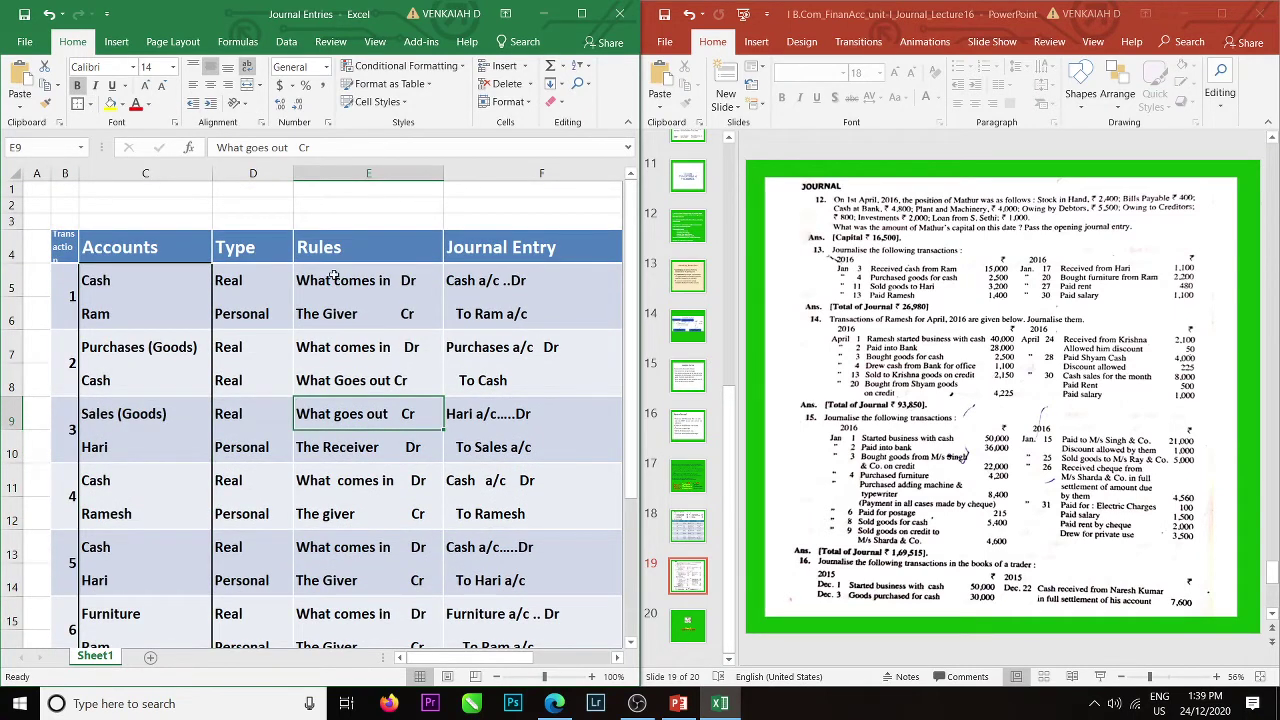
Apply the same thick outside borders around the Rules entries in E5:E19.
drag(336, 271, 343, 606)
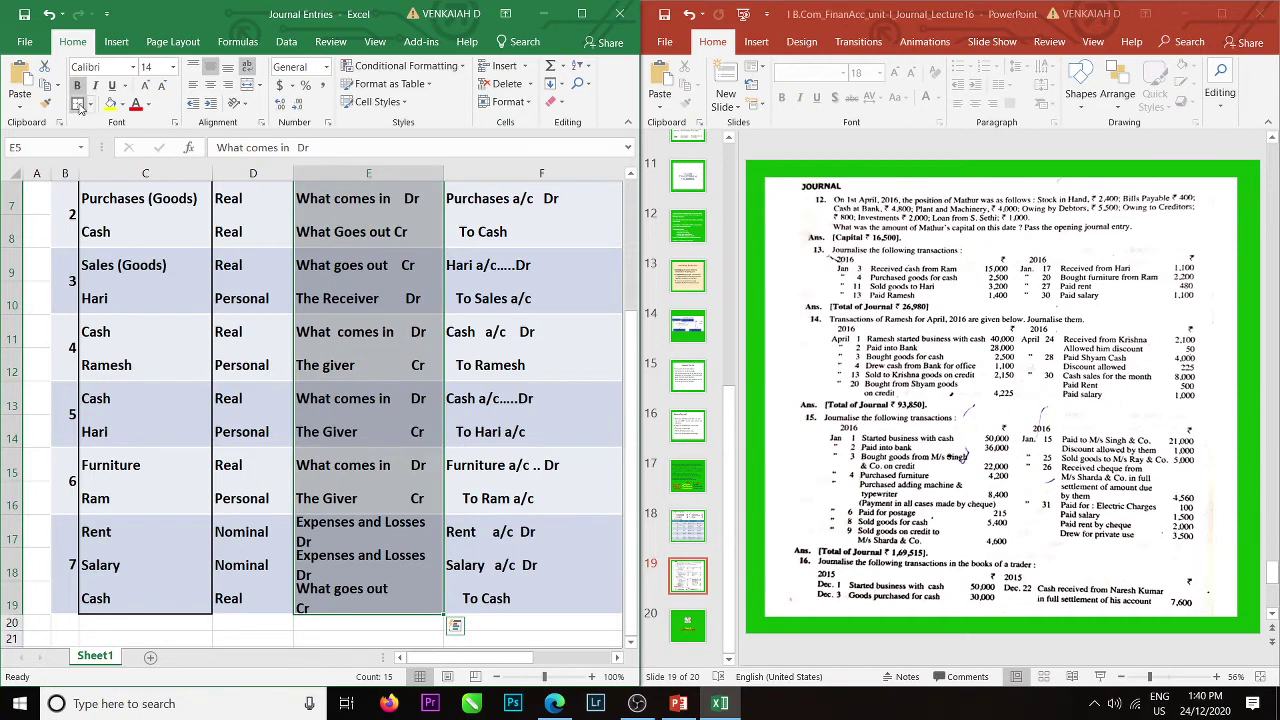
scroll(330, 450, up, 3)
click(343, 460)
click(343, 460)
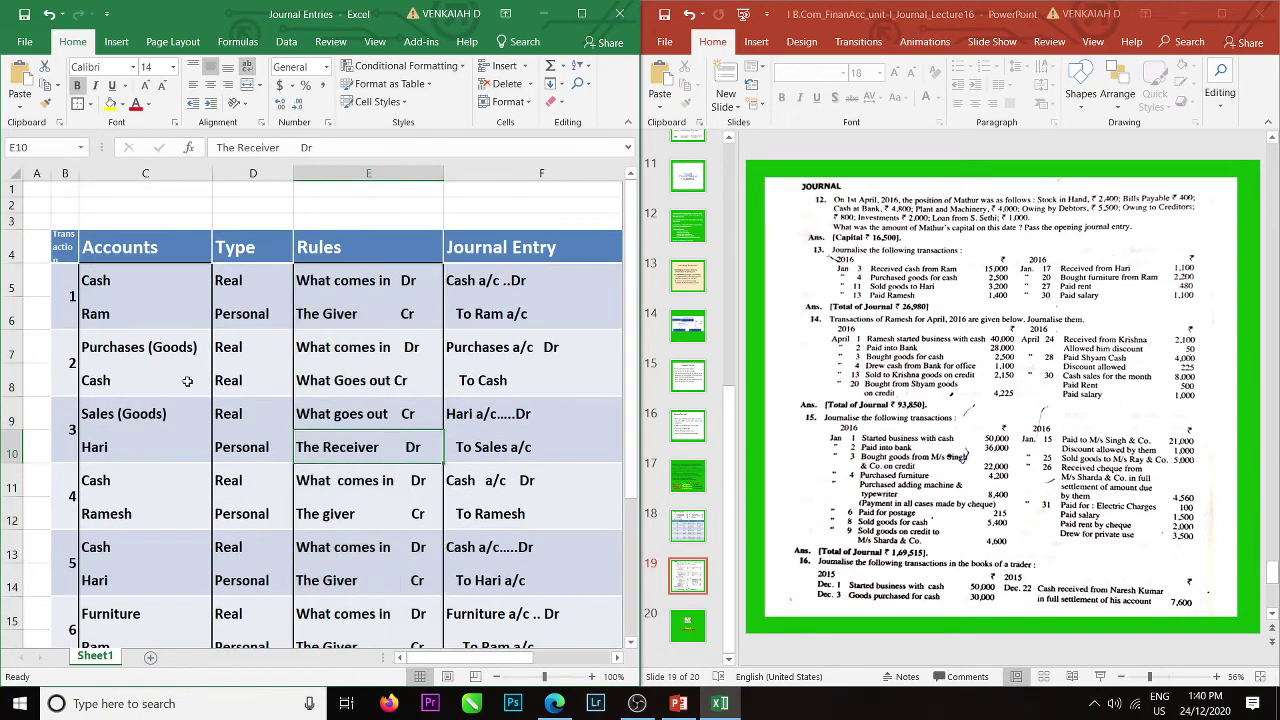
Apply thick outside borders around the transaction 1 block, from its number through its Journal Entry cells in rows 5 and 6.
drag(57, 274, 522, 330)
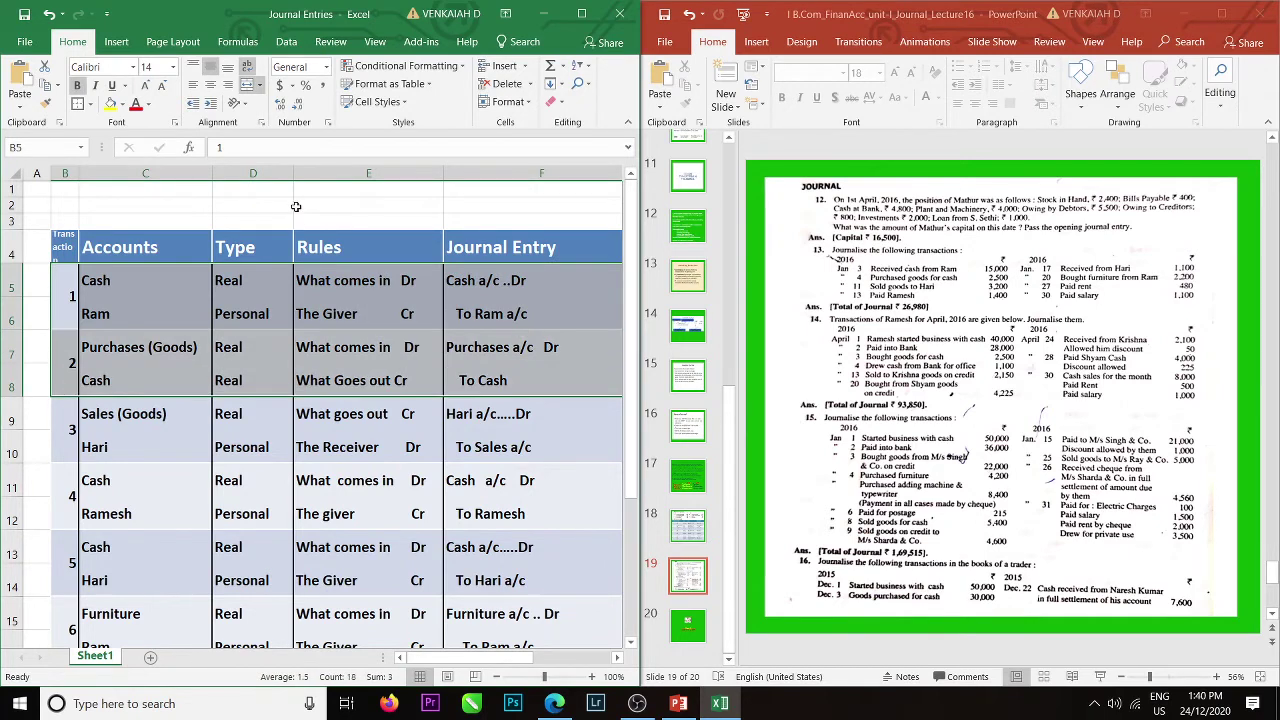
click(143, 305)
drag(61, 274, 510, 300)
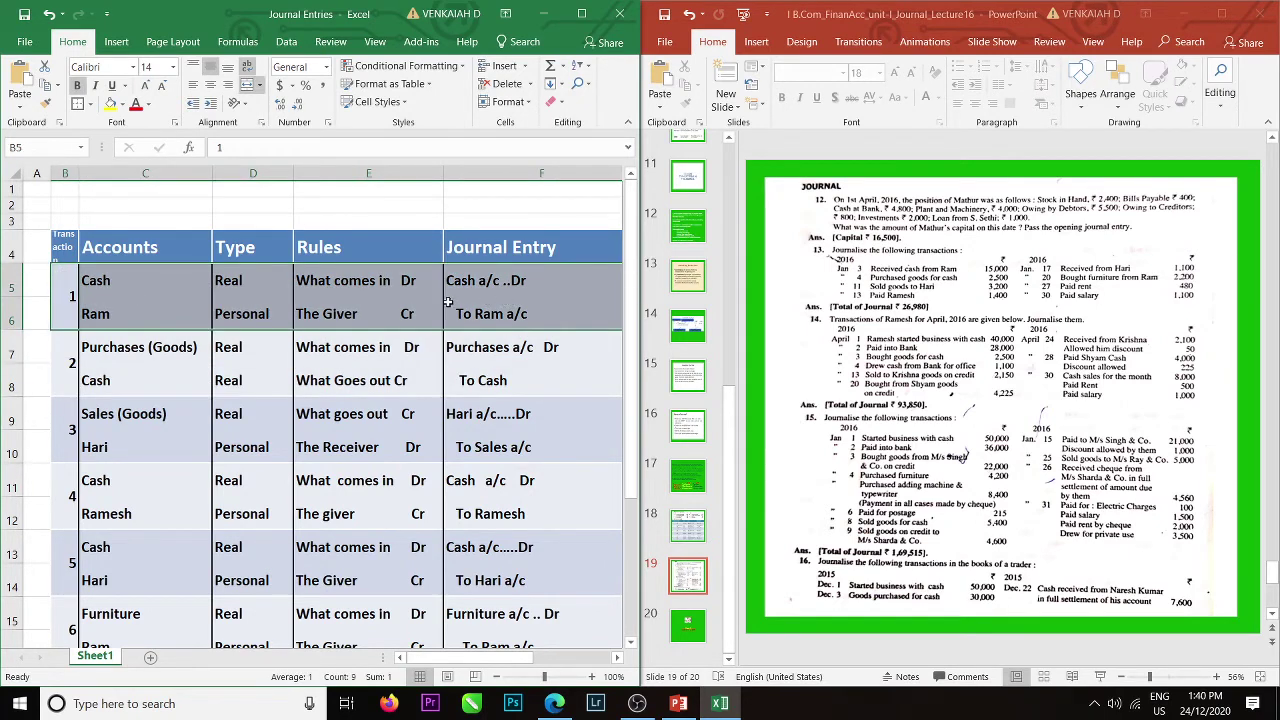
click(77, 105)
click(105, 412)
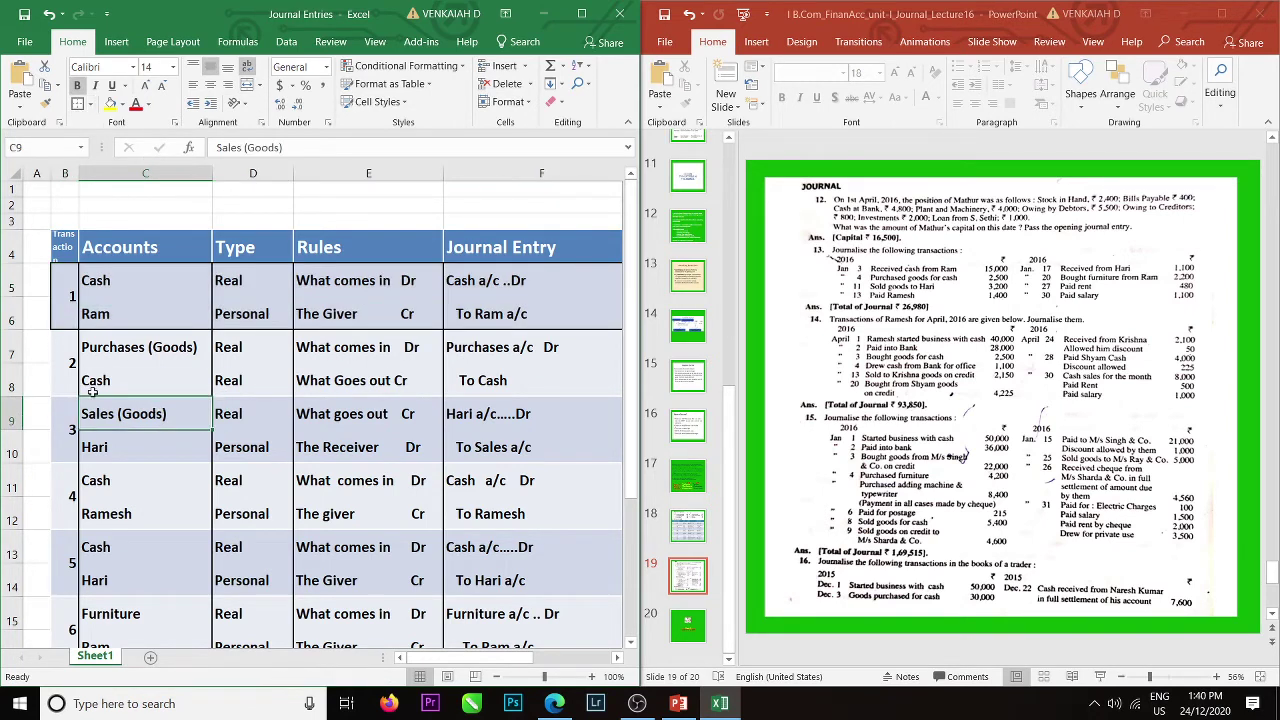
Insert a blank row at row 7, between transaction 1 and the Purchases (Goods) entry of transaction 2.
click(6, 346)
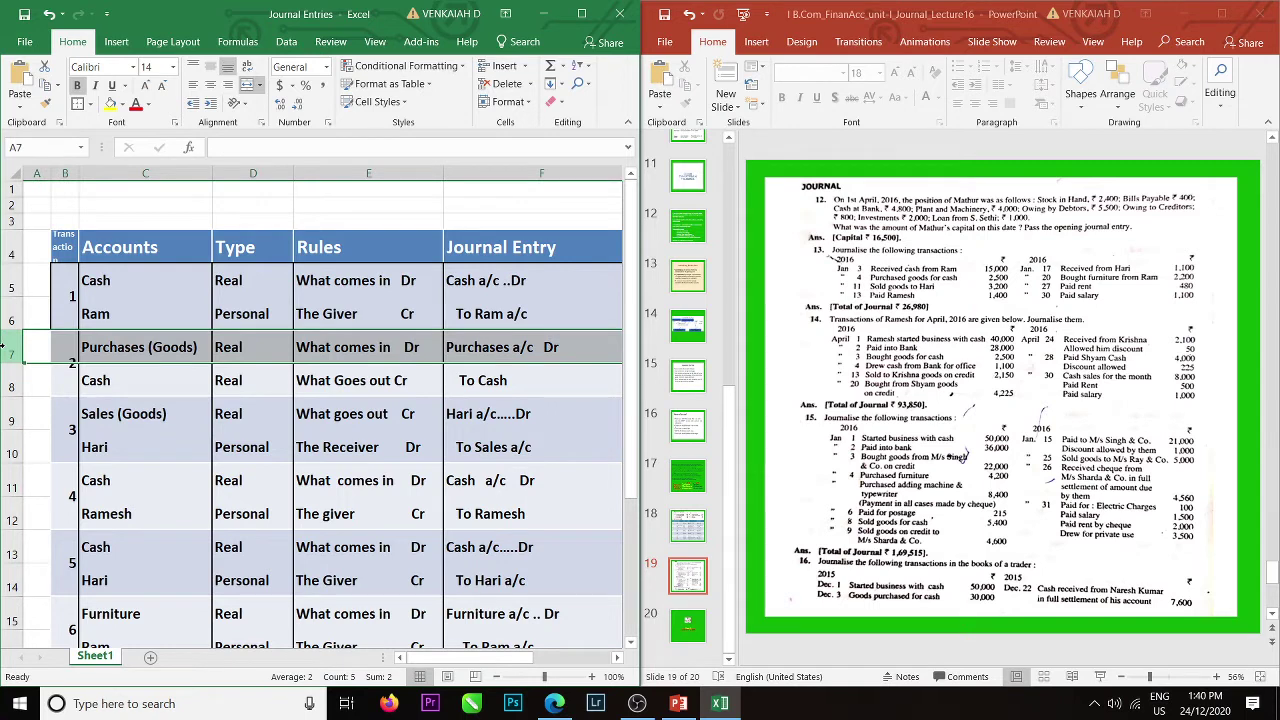
right_click(6, 346)
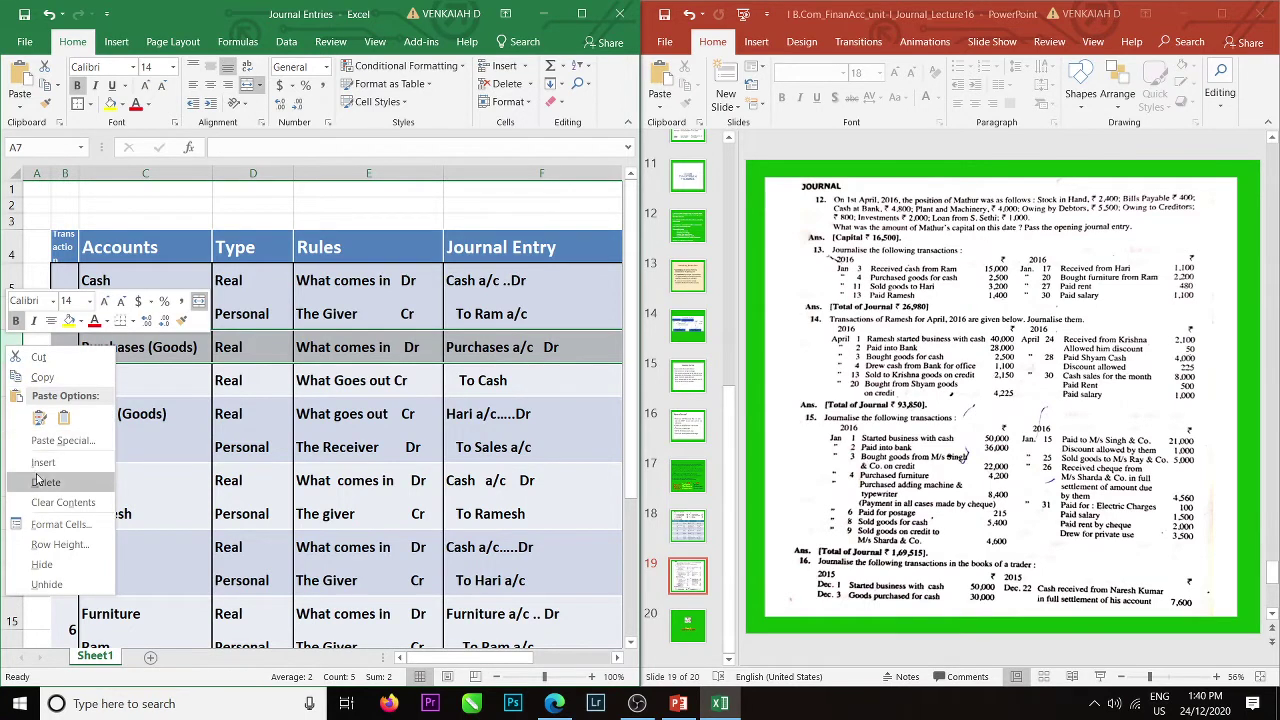
click(35, 462)
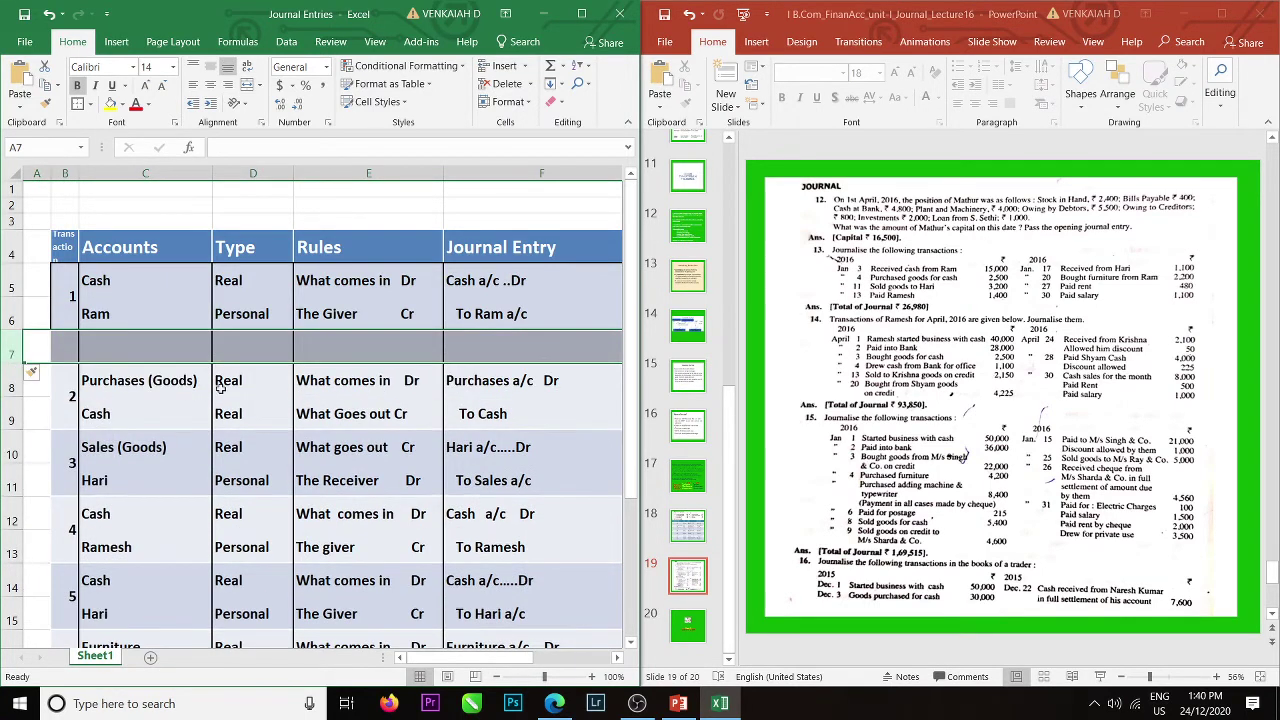
click(236, 389)
click(140, 345)
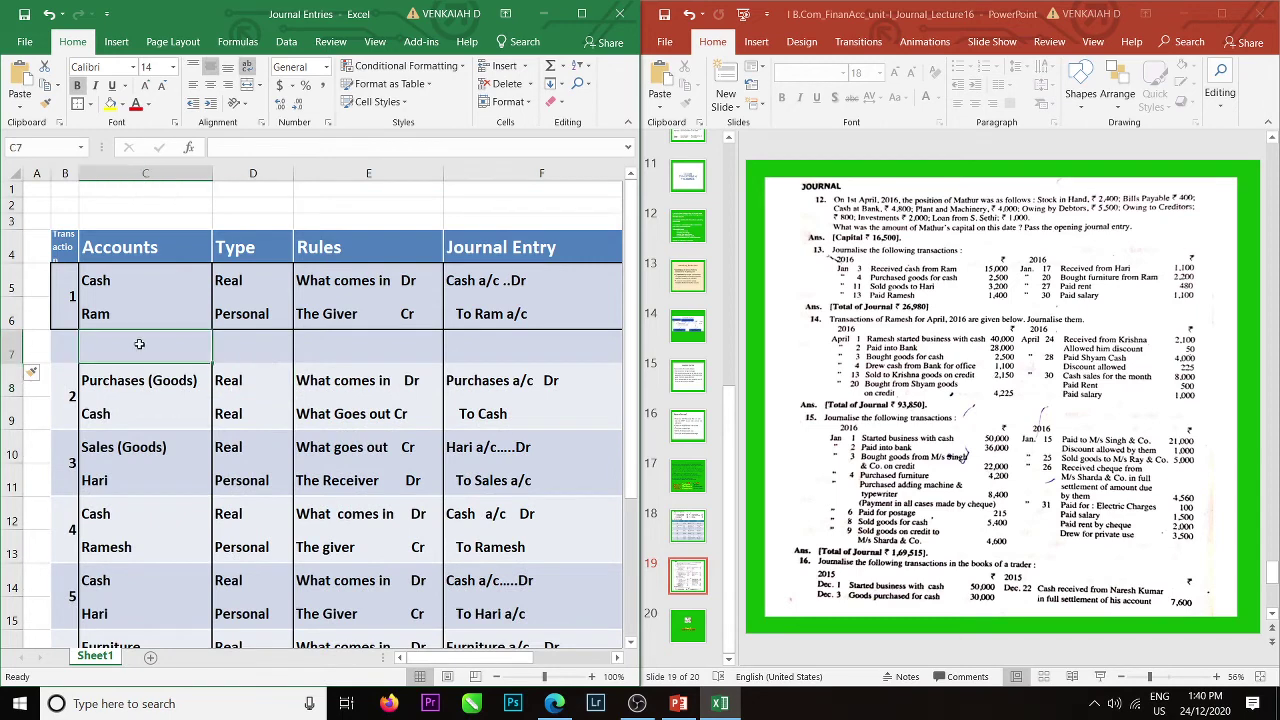
click(311, 379)
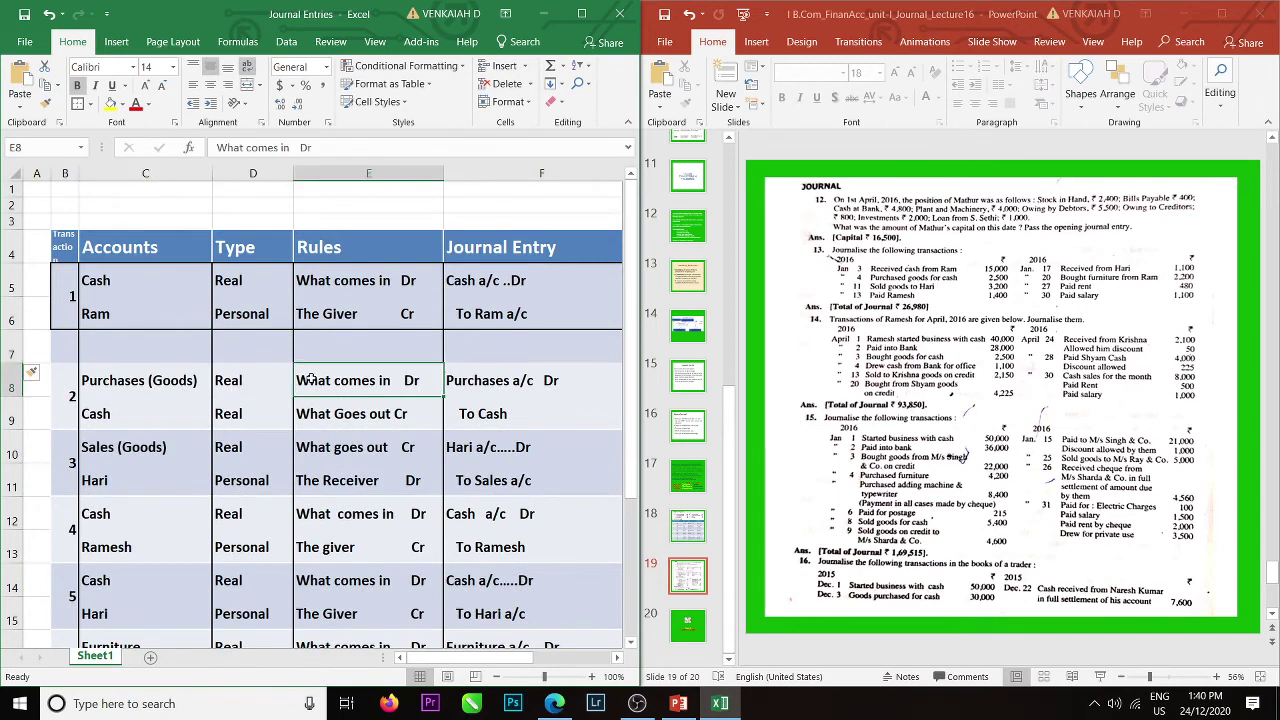
Clear the contents of all transaction rows below the header, from B5 through the Journal Entry column, keeping the formatting.
click(104, 281)
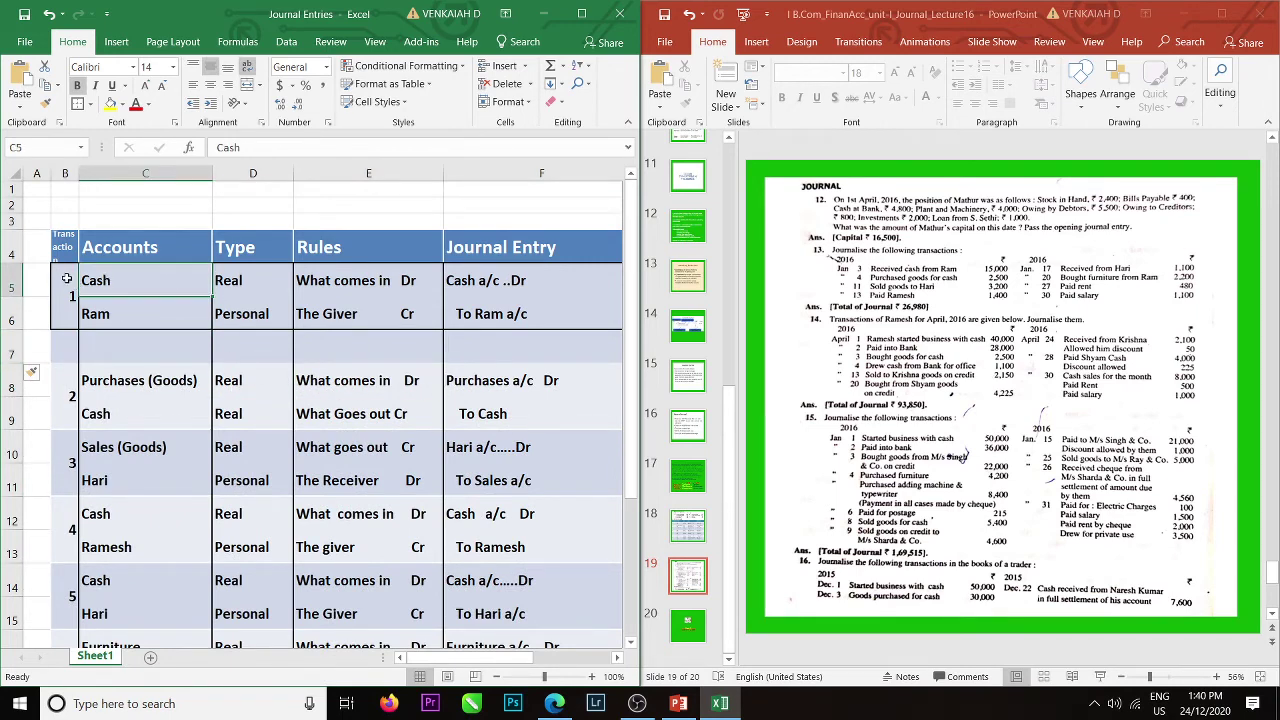
drag(62, 283, 494, 630)
key(Delete)
scroll(494, 632, up, 2)
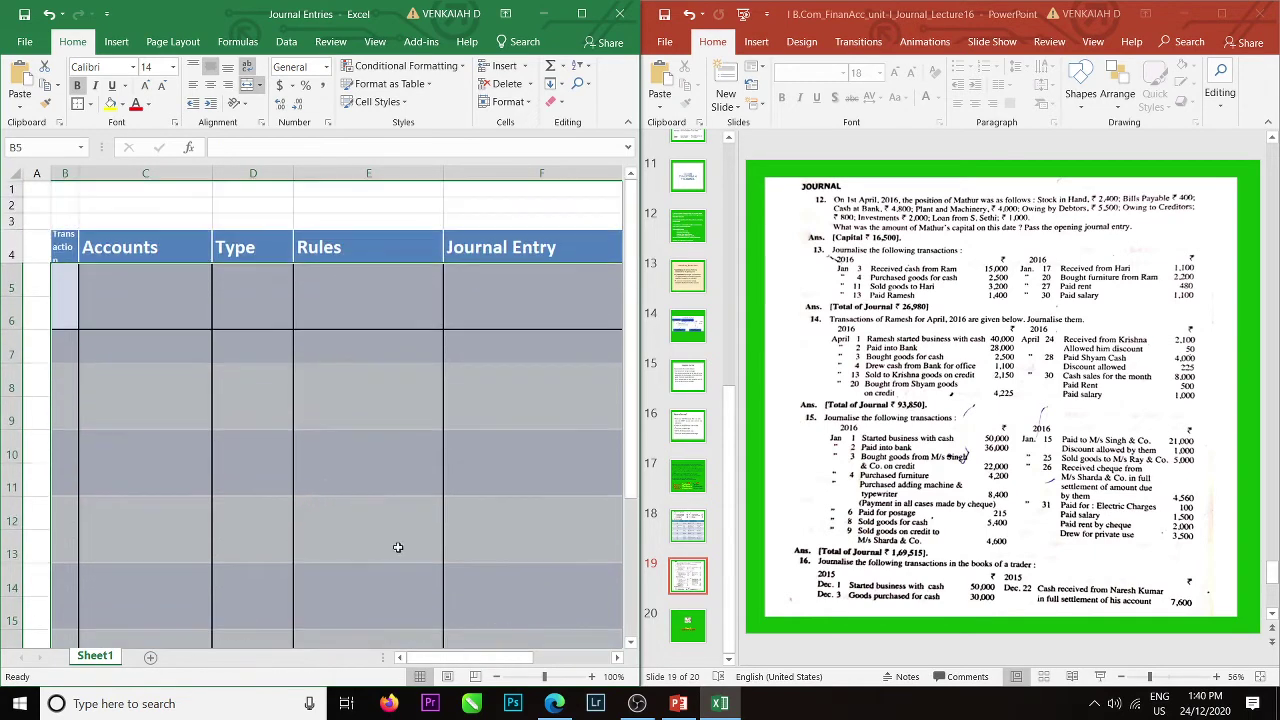
click(213, 337)
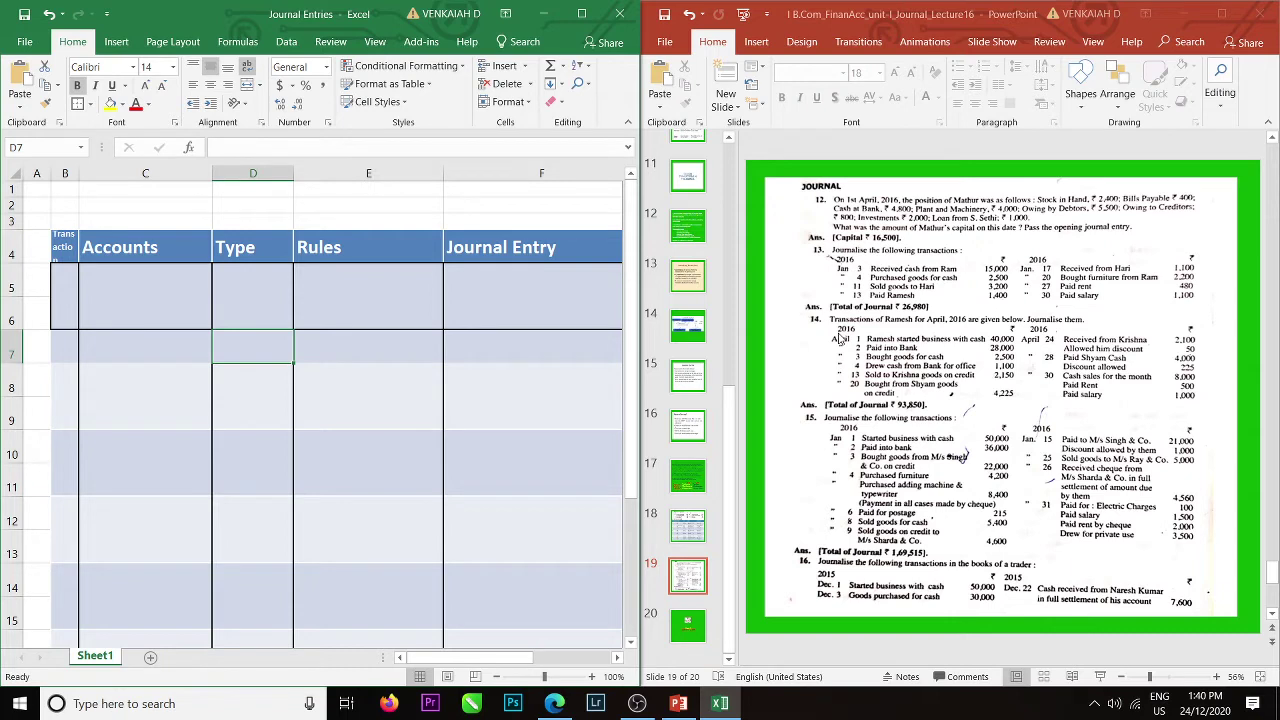
Enter a table title in C3 reading "Journal entries in the Books of" followed by the trader's name from problem 14.
click(144, 223)
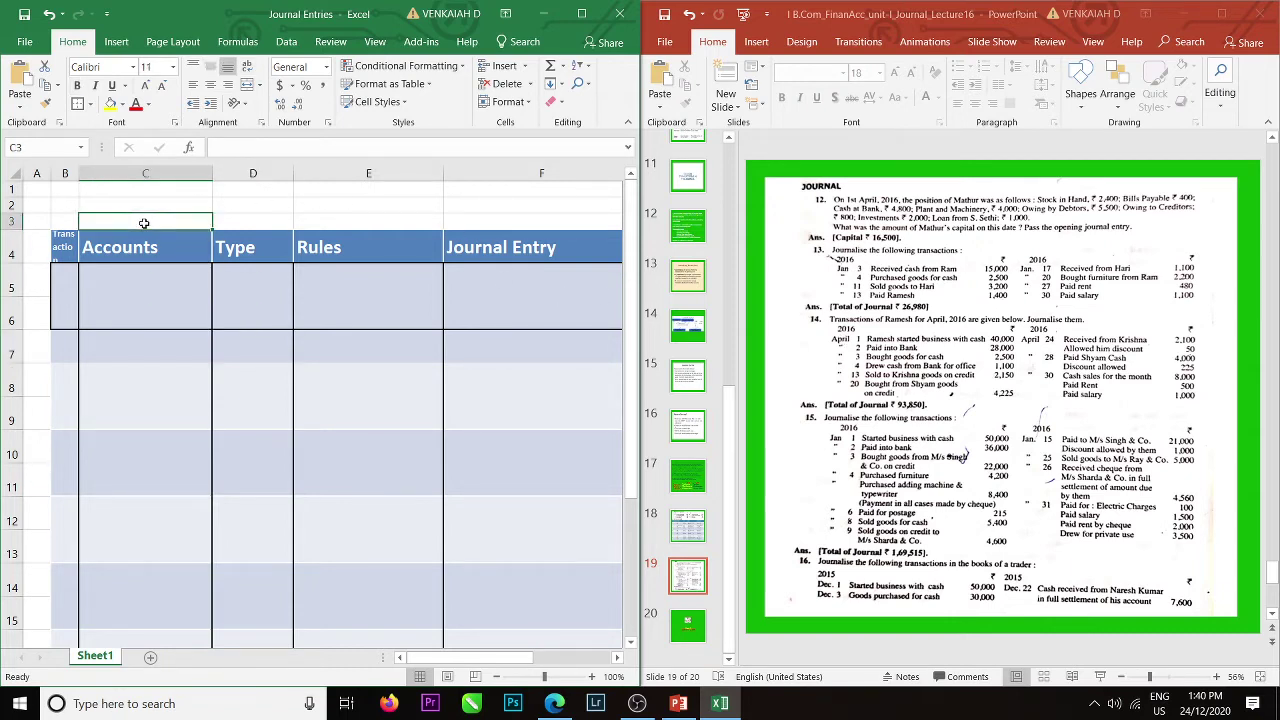
text(Jou)
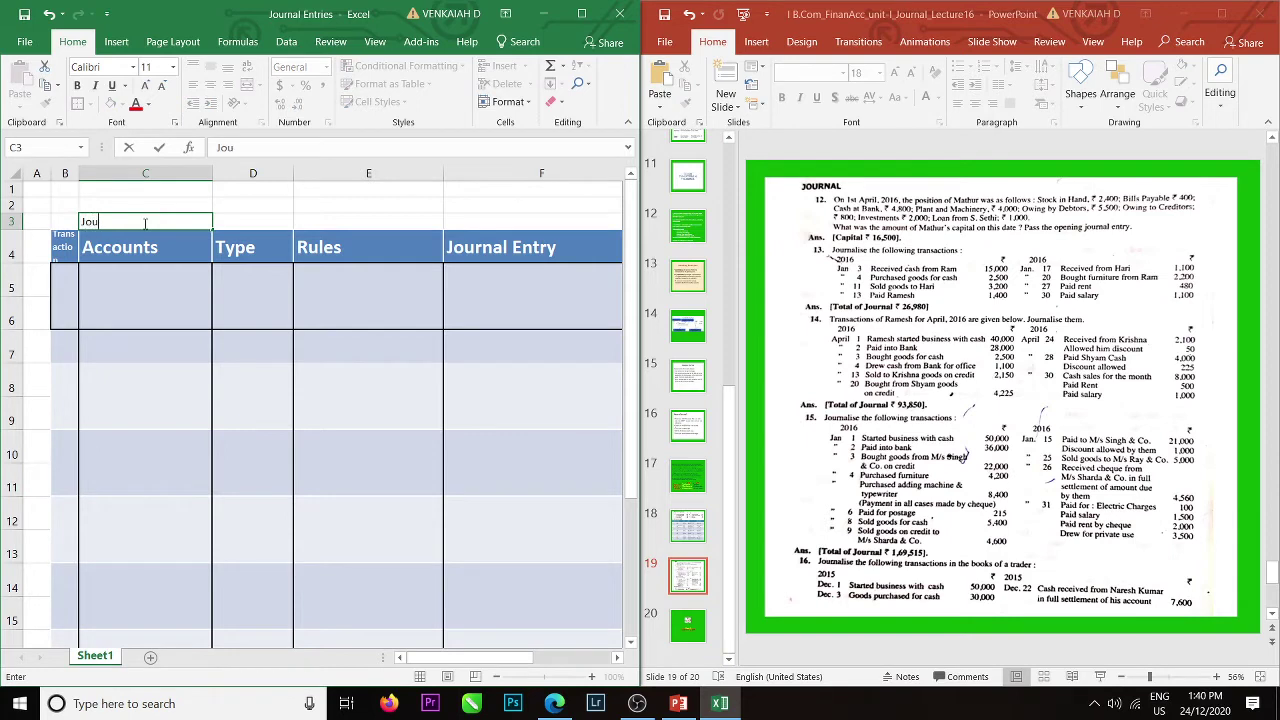
text(rnal entries in the Bo)
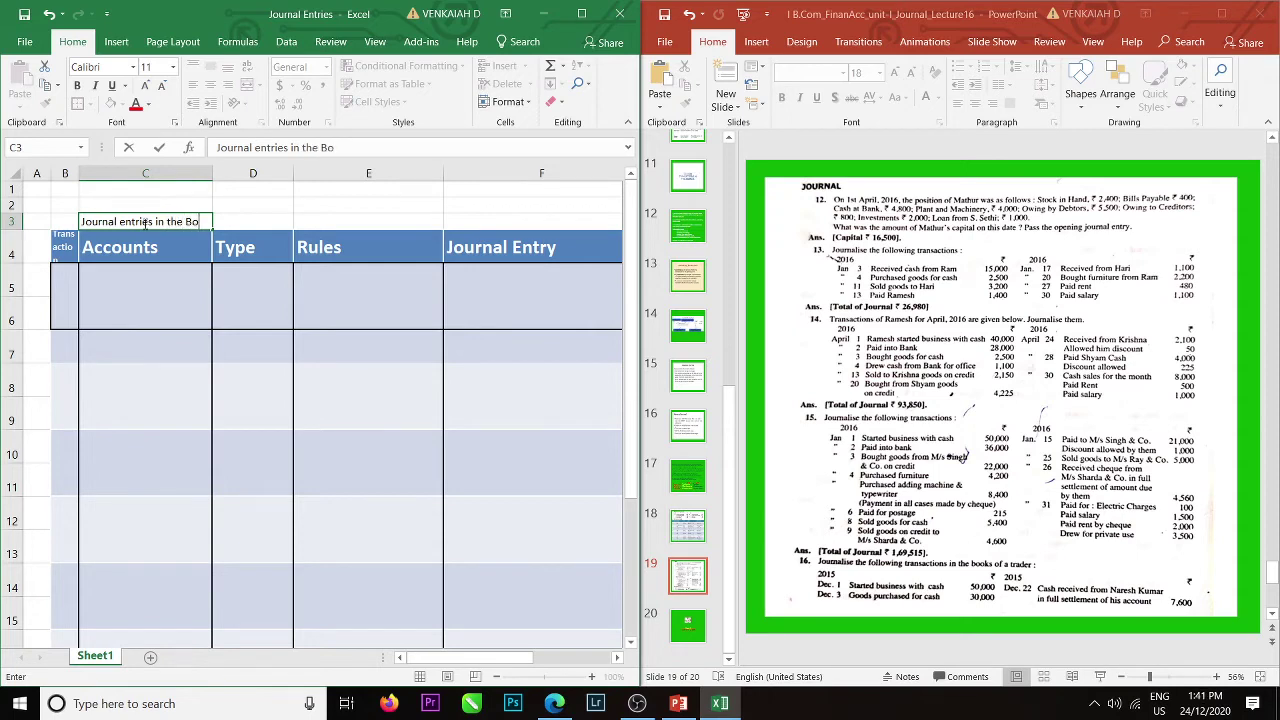
text(oks of Ramesh)
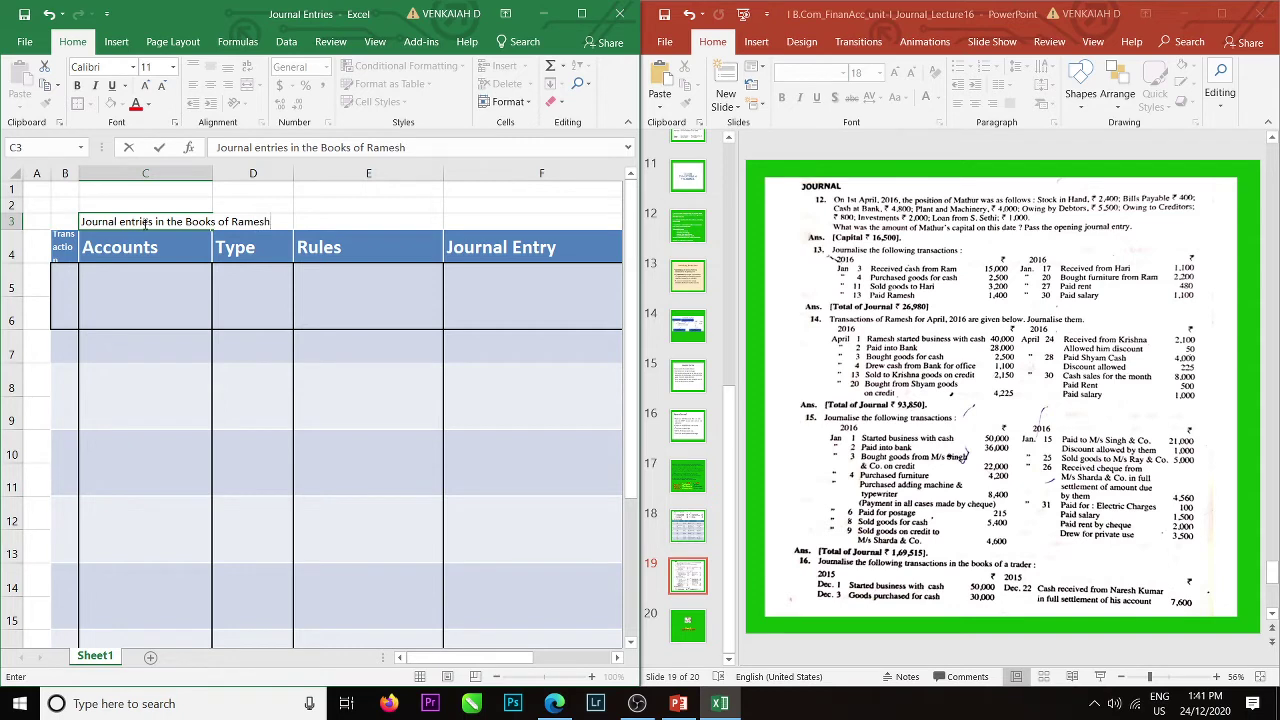
Number the first transaction 1 and enter its accounts, Cash in C5 and Capital in C6.
click(65, 288)
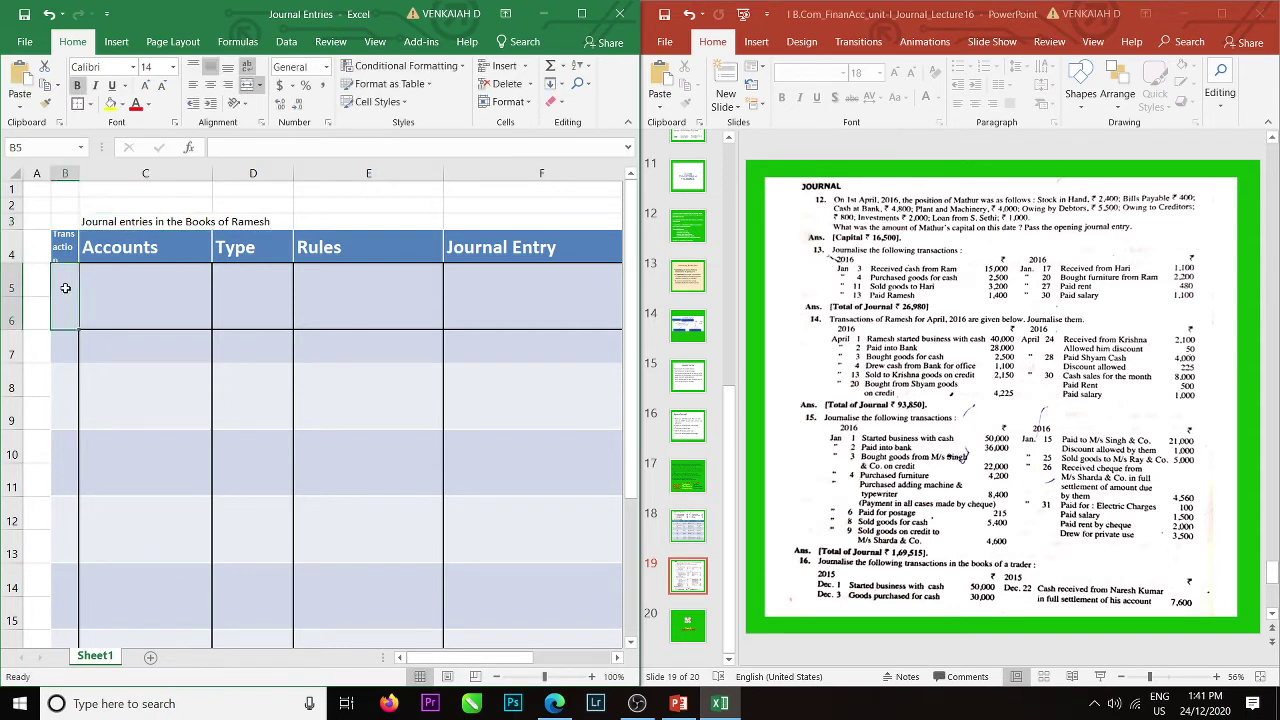
text(1)
click(116, 292)
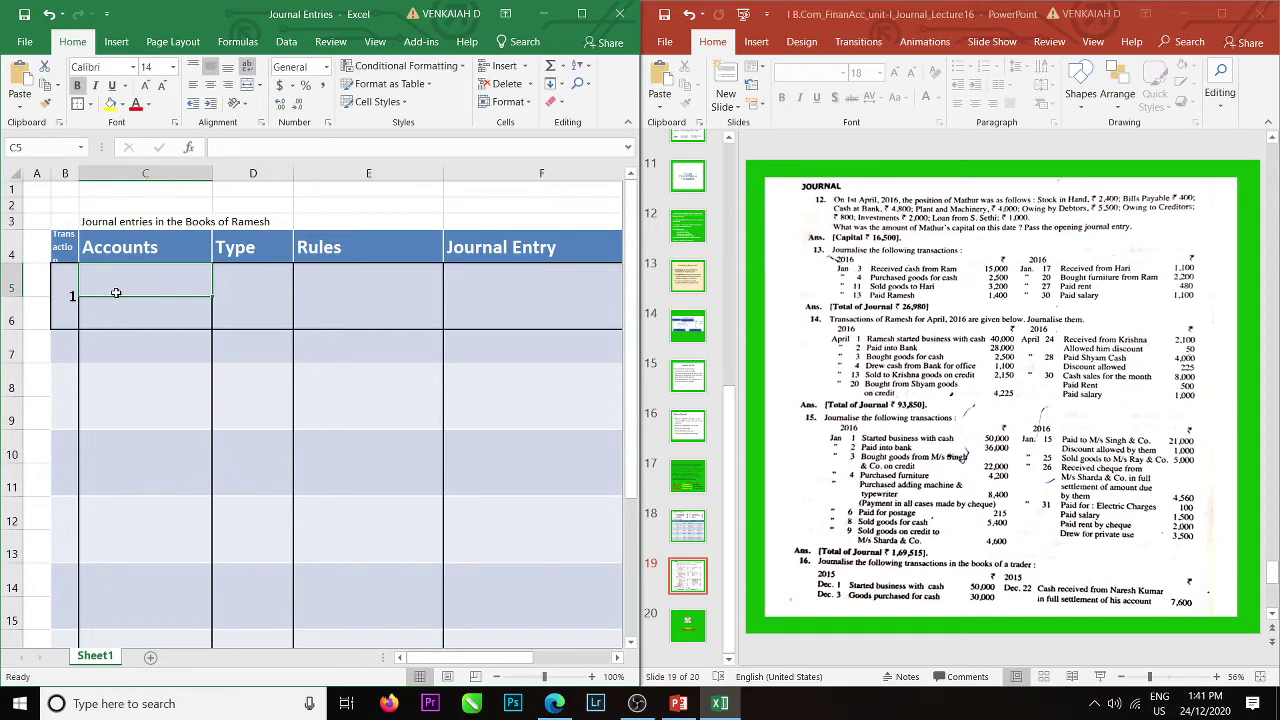
text(ca)
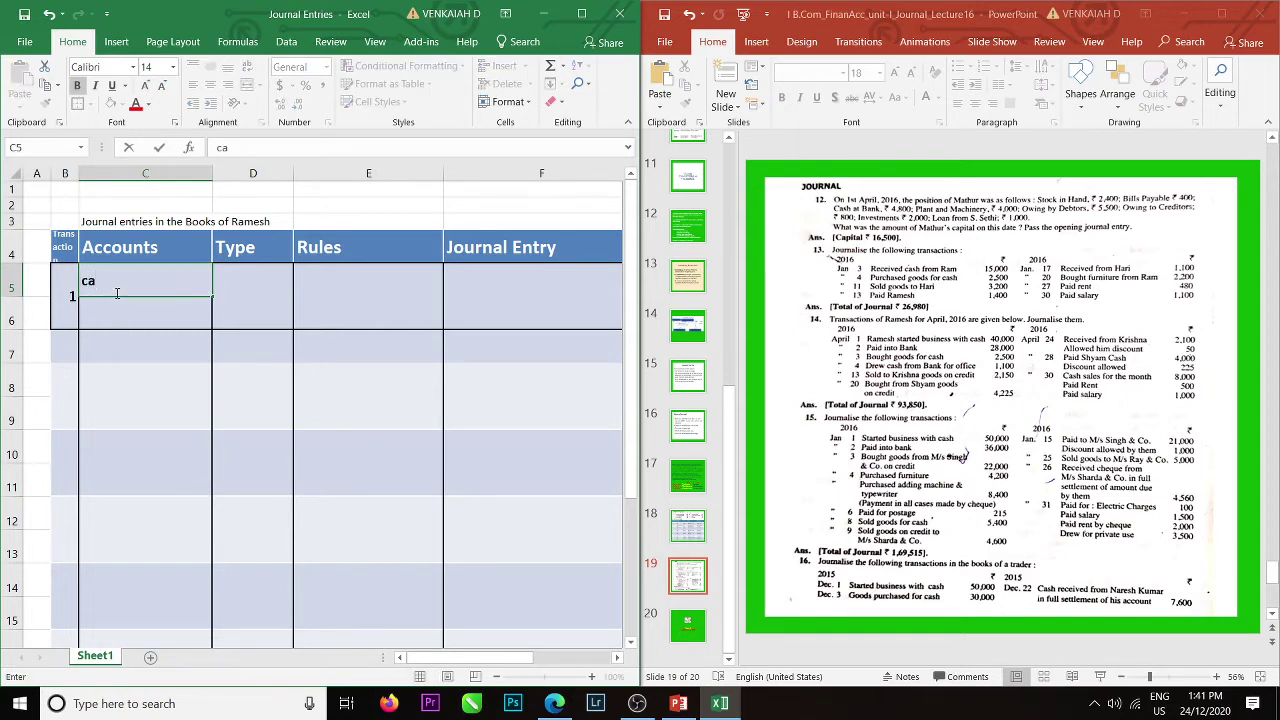
key(BackSpace)
key(BackSpace)
text(Cash)
click(140, 316)
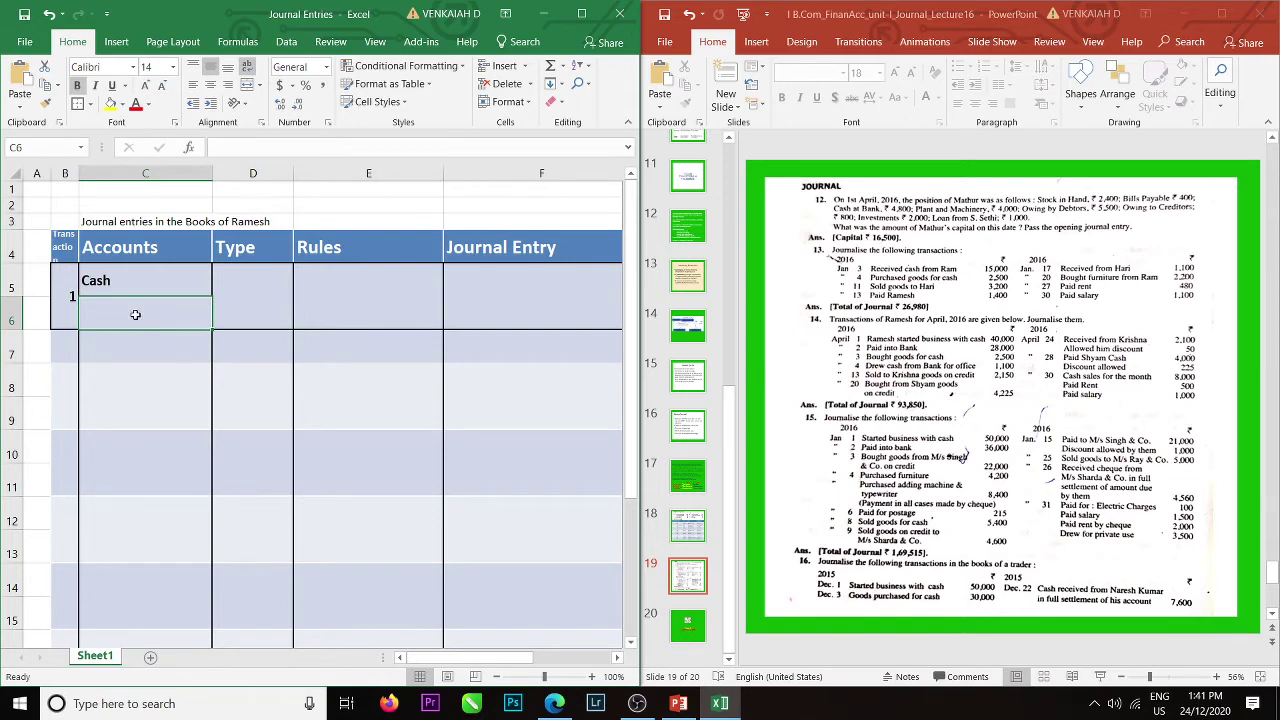
text(C)
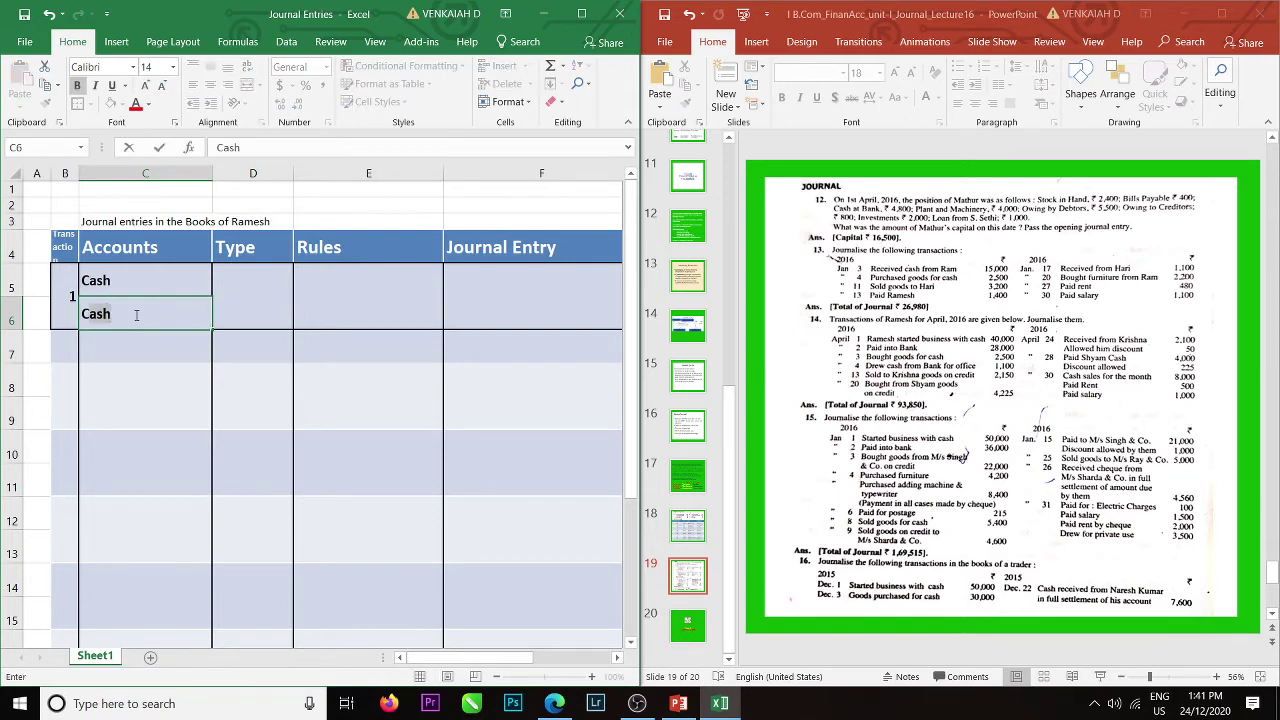
key(BackSpace)
key(BackSpace)
text(Capital)
Enter Real as the account type for Cash in D5.
click(247, 284)
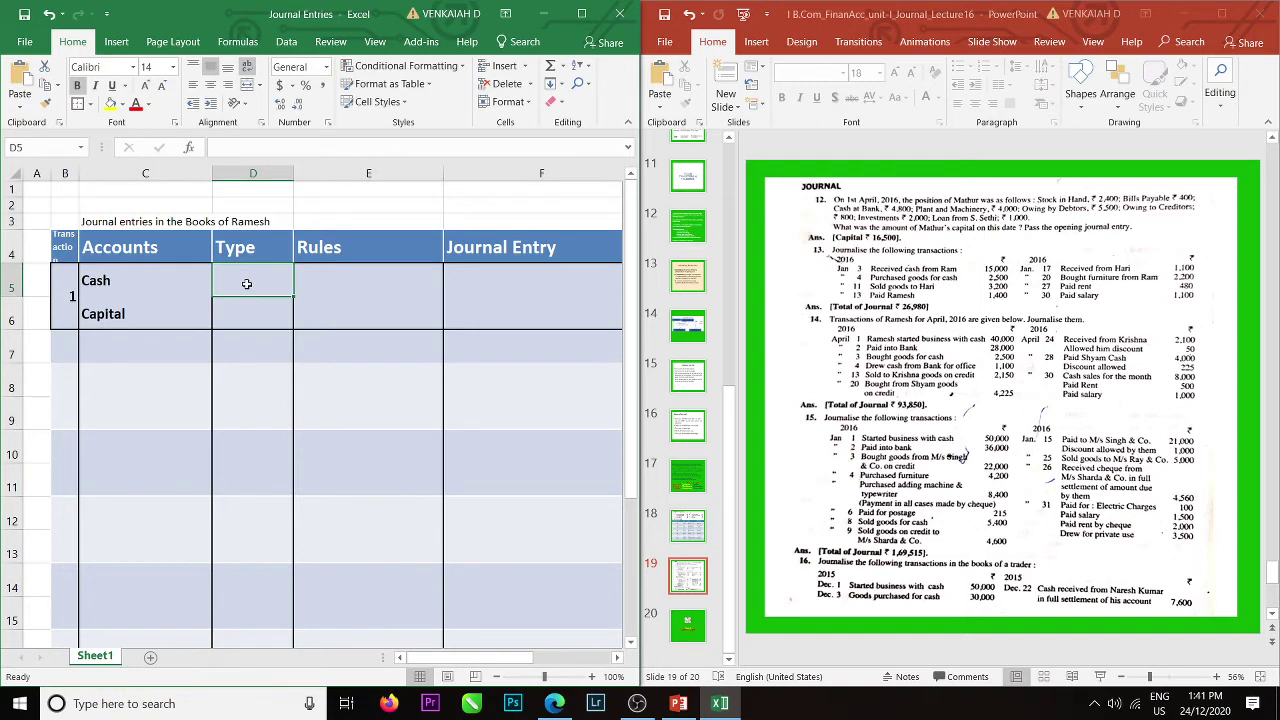
text(R)
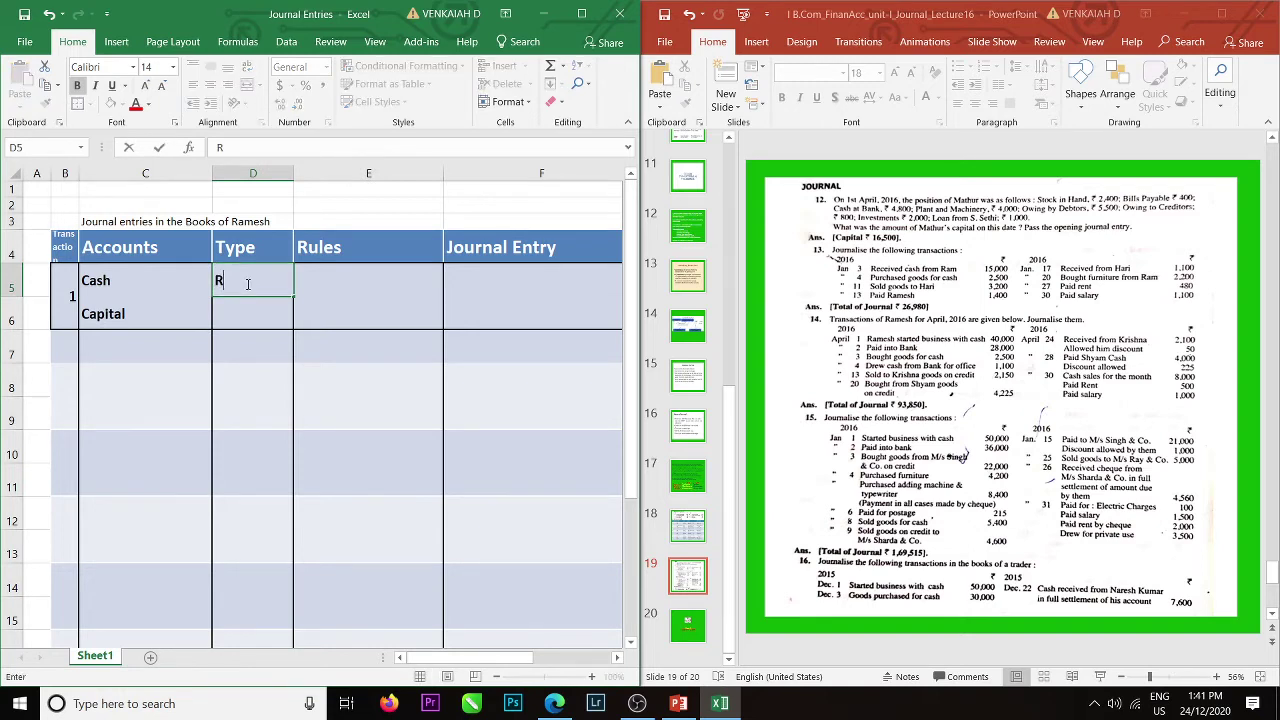
text(eal)
click(340, 276)
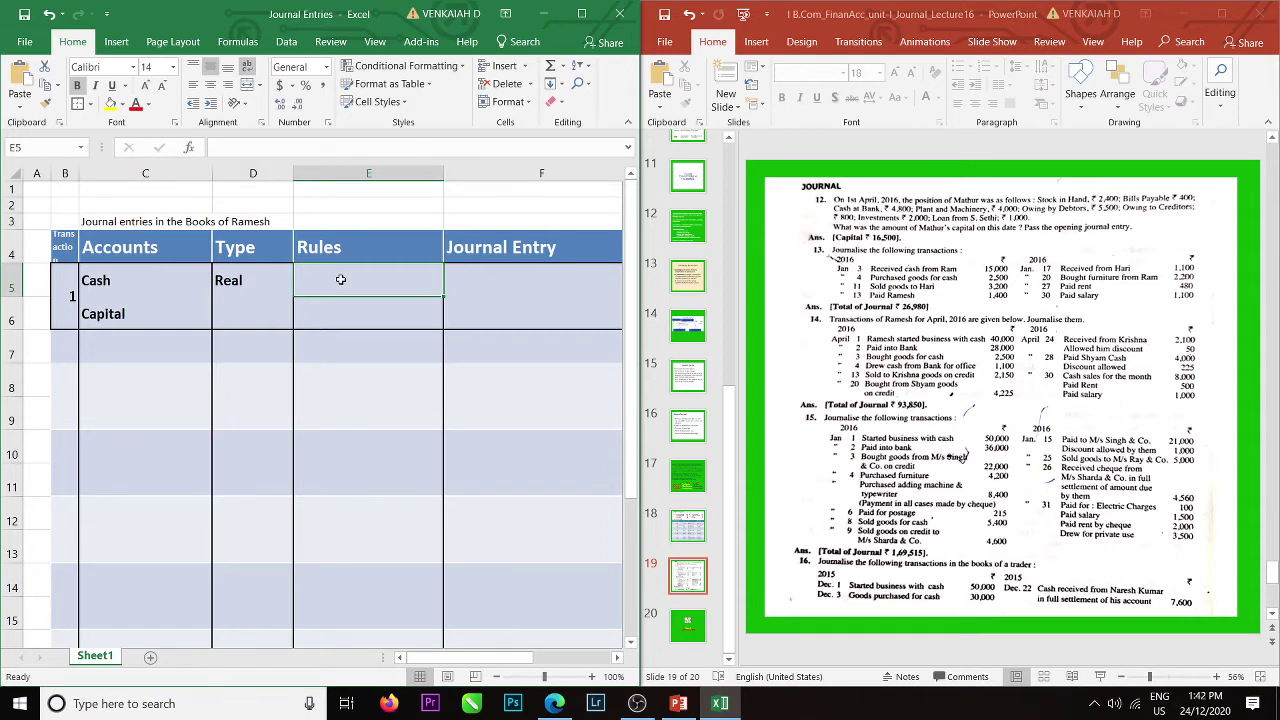
Set the font size of the title row, row 3, to 18.
drag(341, 280, 125, 222)
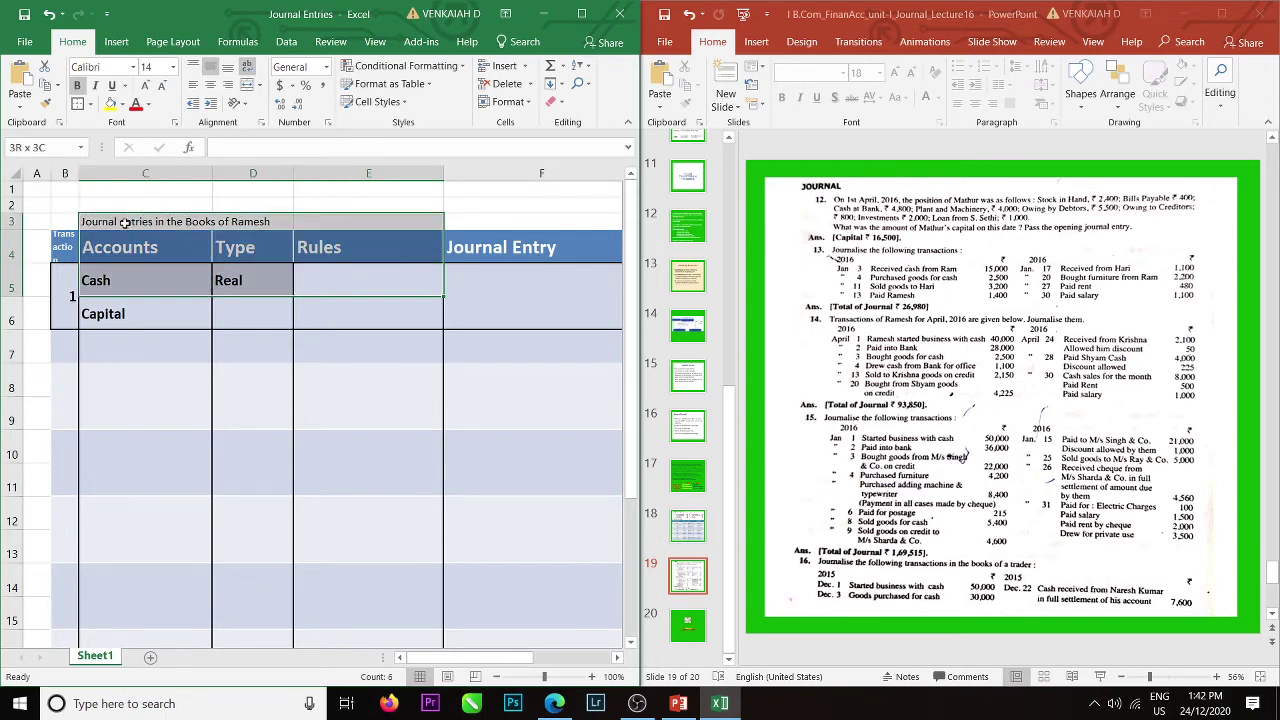
click(125, 222)
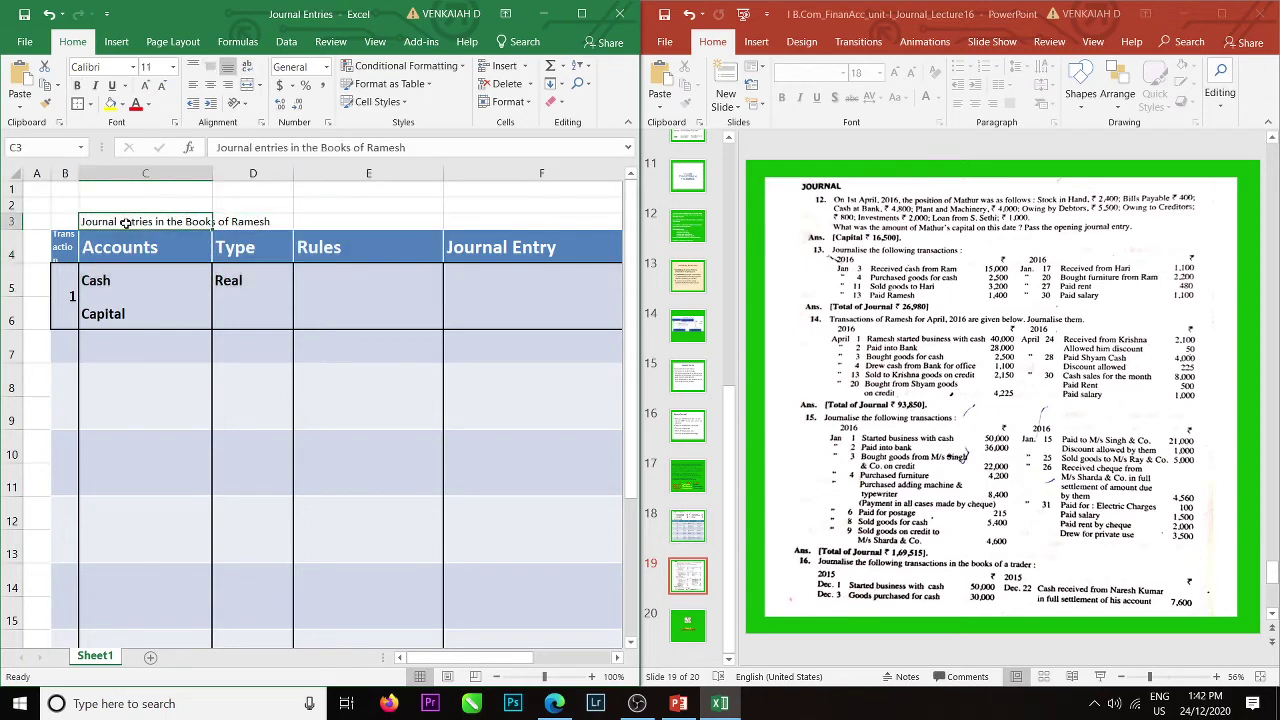
click(9, 221)
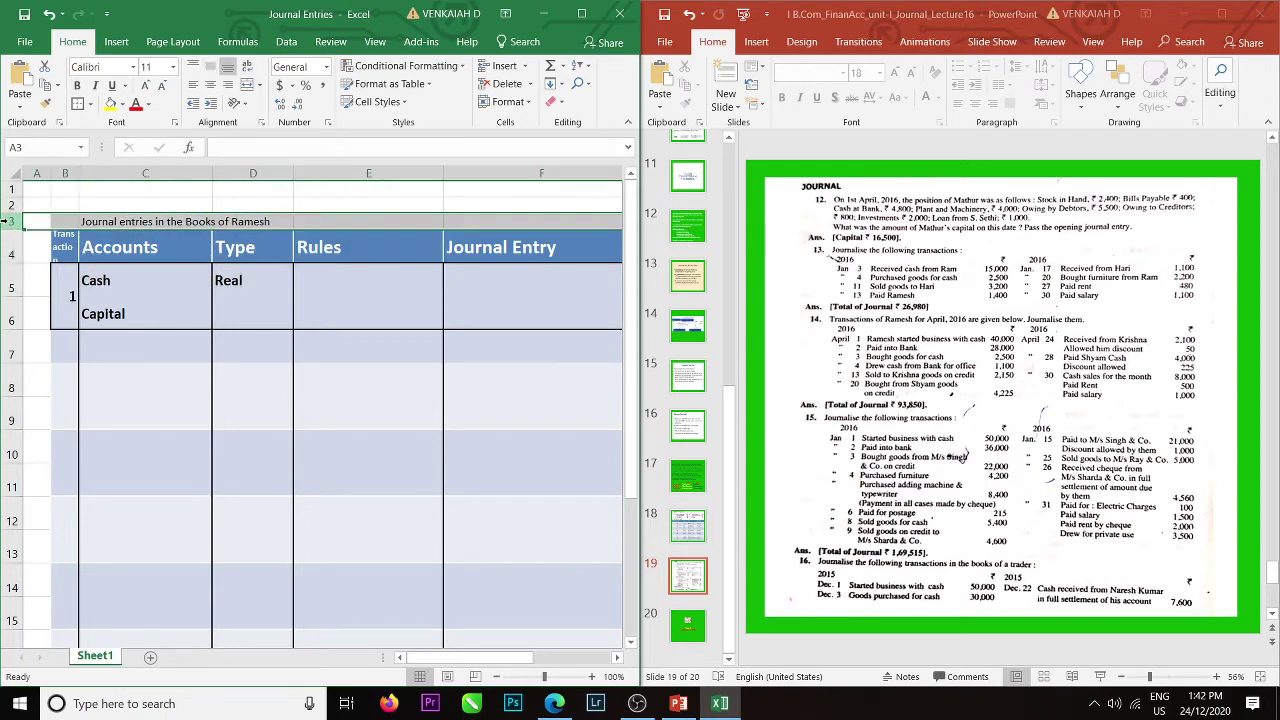
click(173, 70)
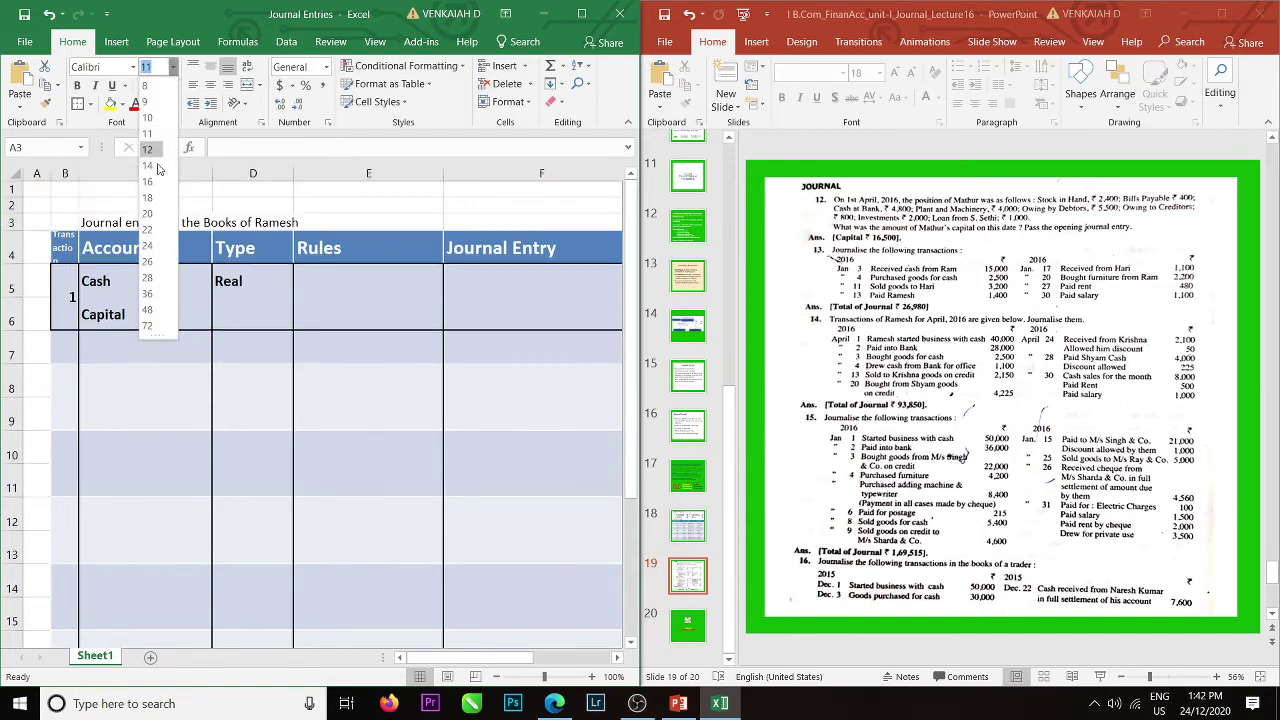
click(157, 198)
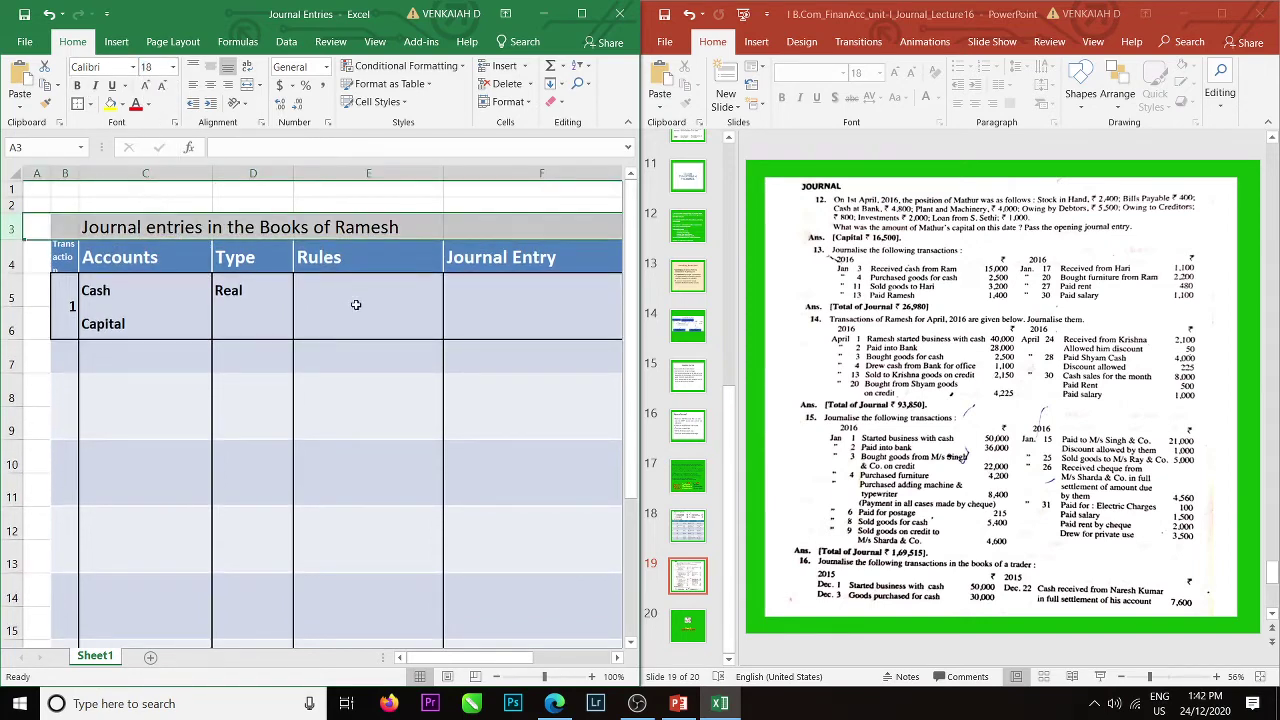
Enter the rule "What comes in" for the Cash account in E5.
click(321, 290)
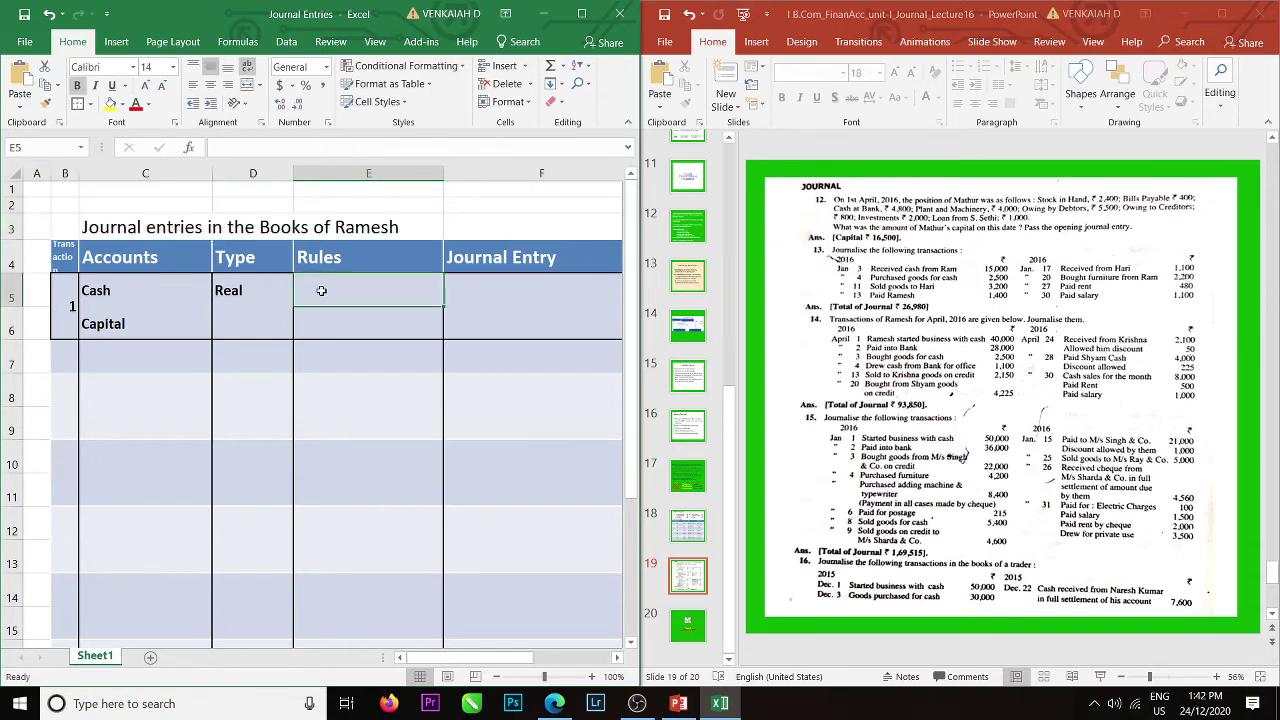
text(Wha)
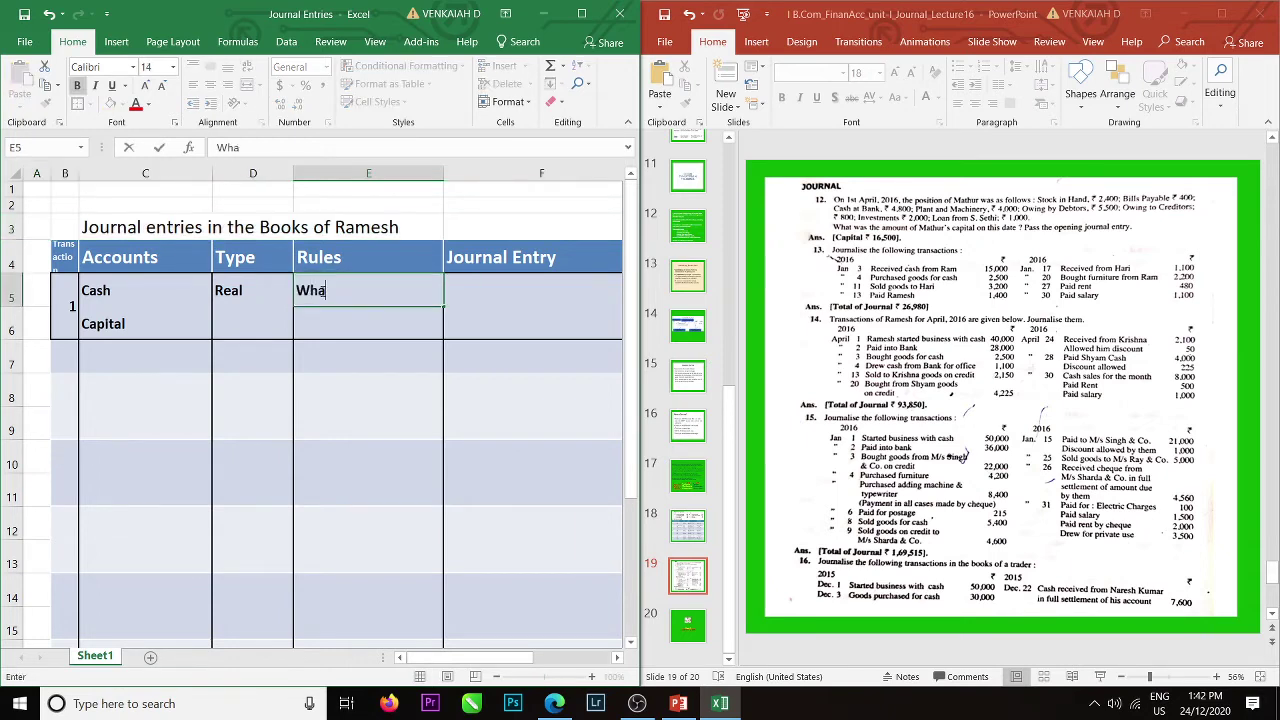
text(t comes in)
Enter the debit line "Cash a/c Dr" in Journal Entry cell F5, with spaces separating Dr from the account name.
click(476, 290)
text(Cq)
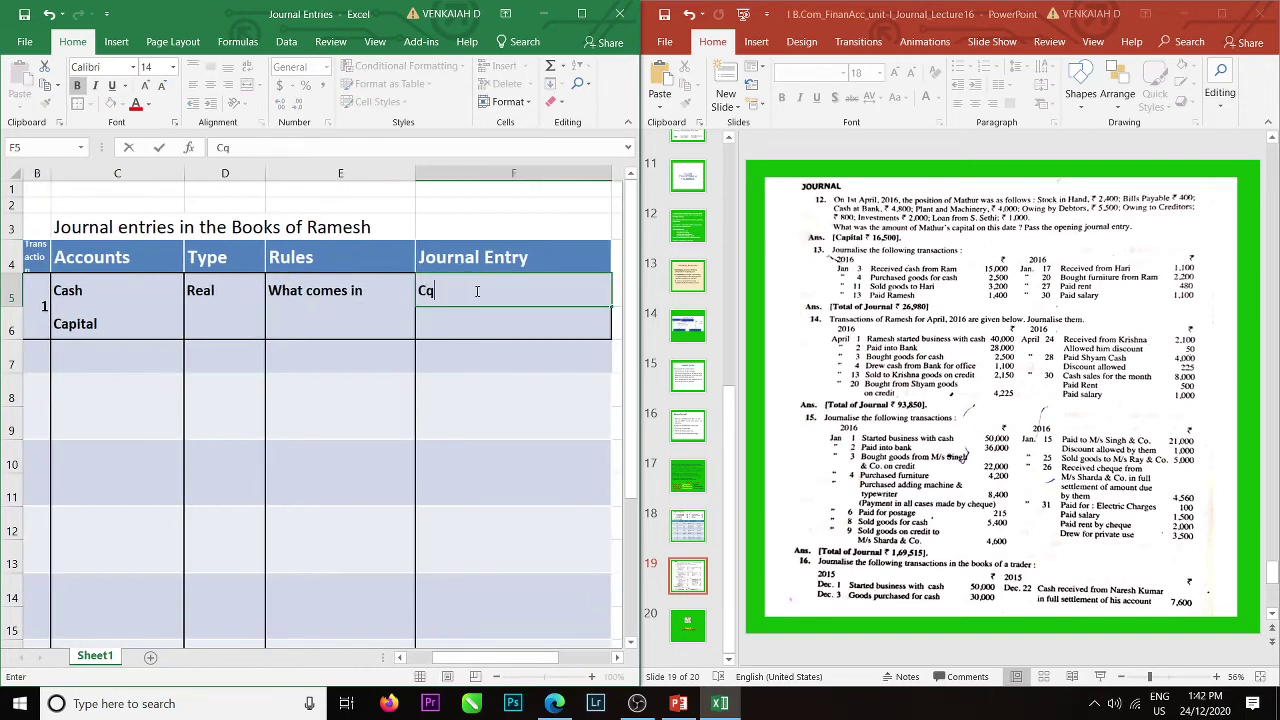
key(BackSpace)
text(ash  a/c)
key(Return)
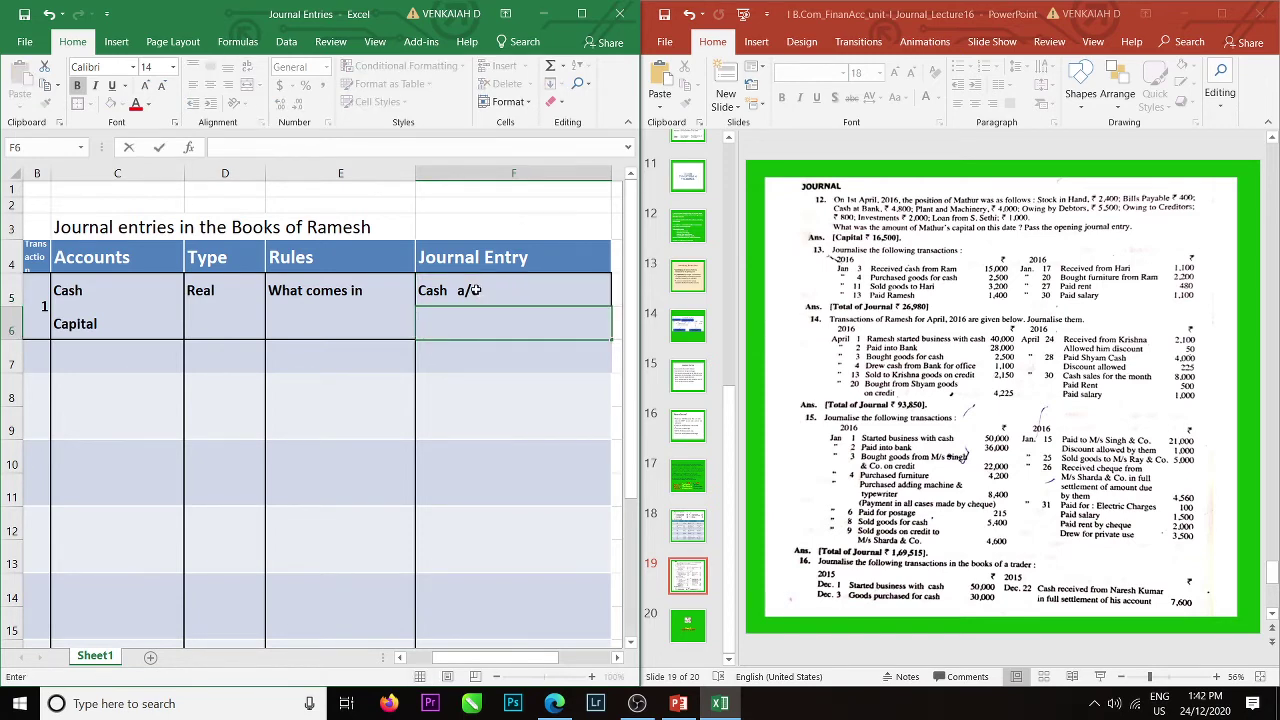
click(474, 290)
double_click(474, 290)
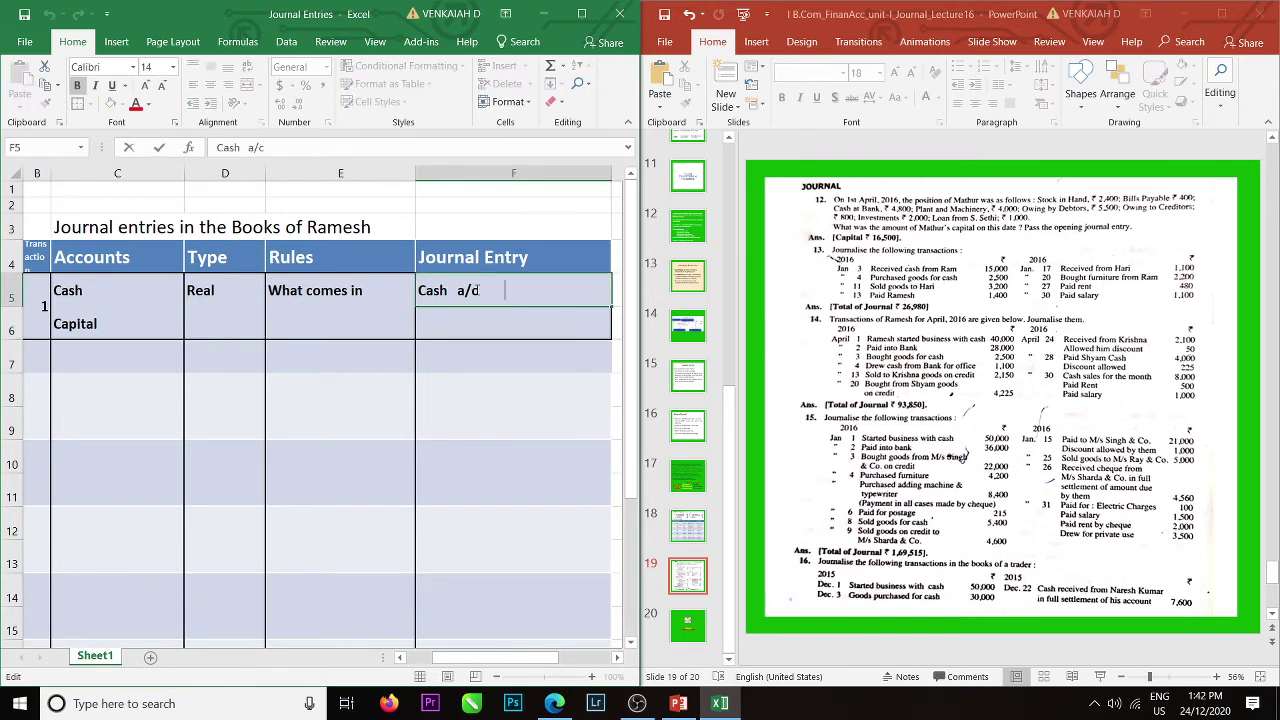
text(Dr)
click(310, 322)
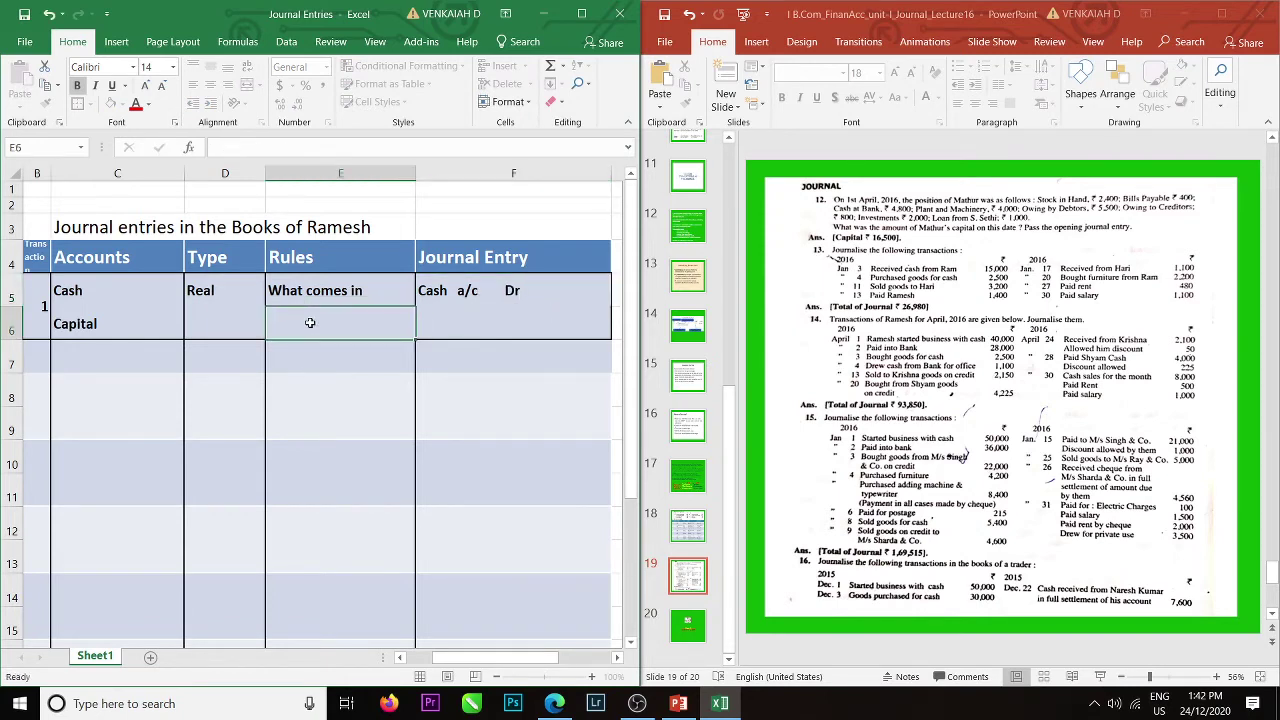
Enter Personal as the account type in D6 and "The giver" as the rule in E6 for the Capital account.
click(200, 325)
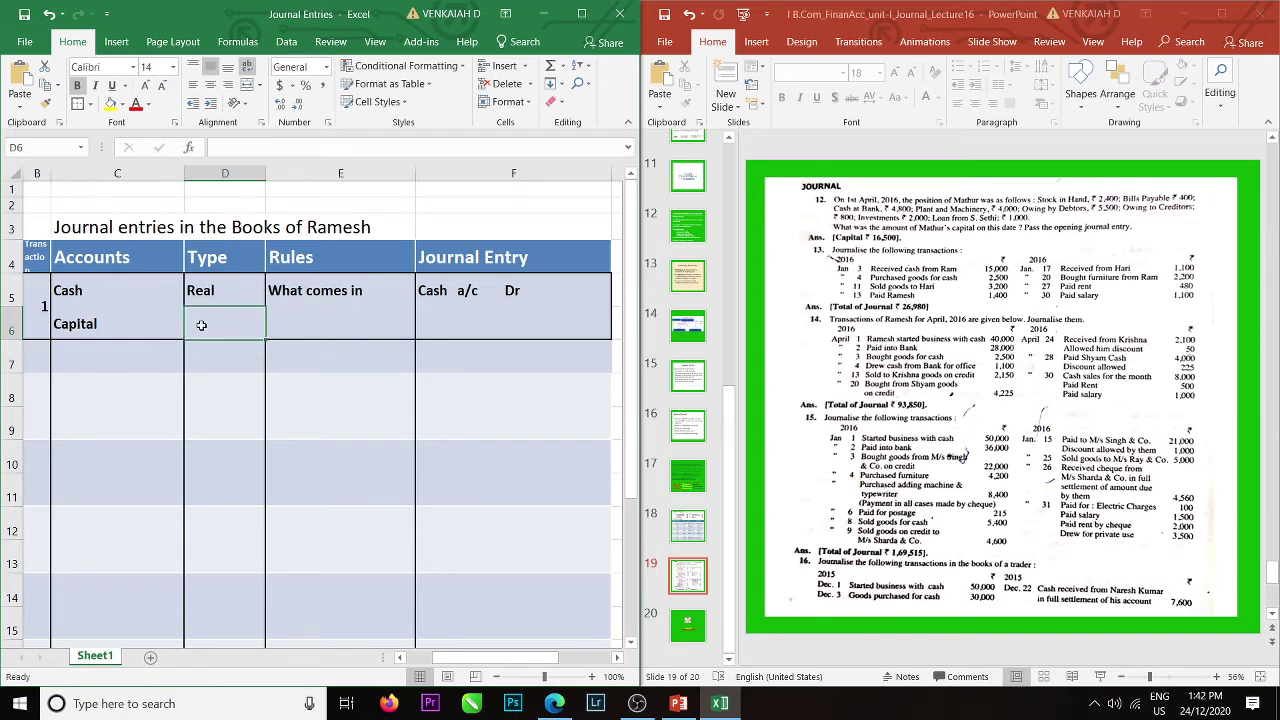
text(Pea)
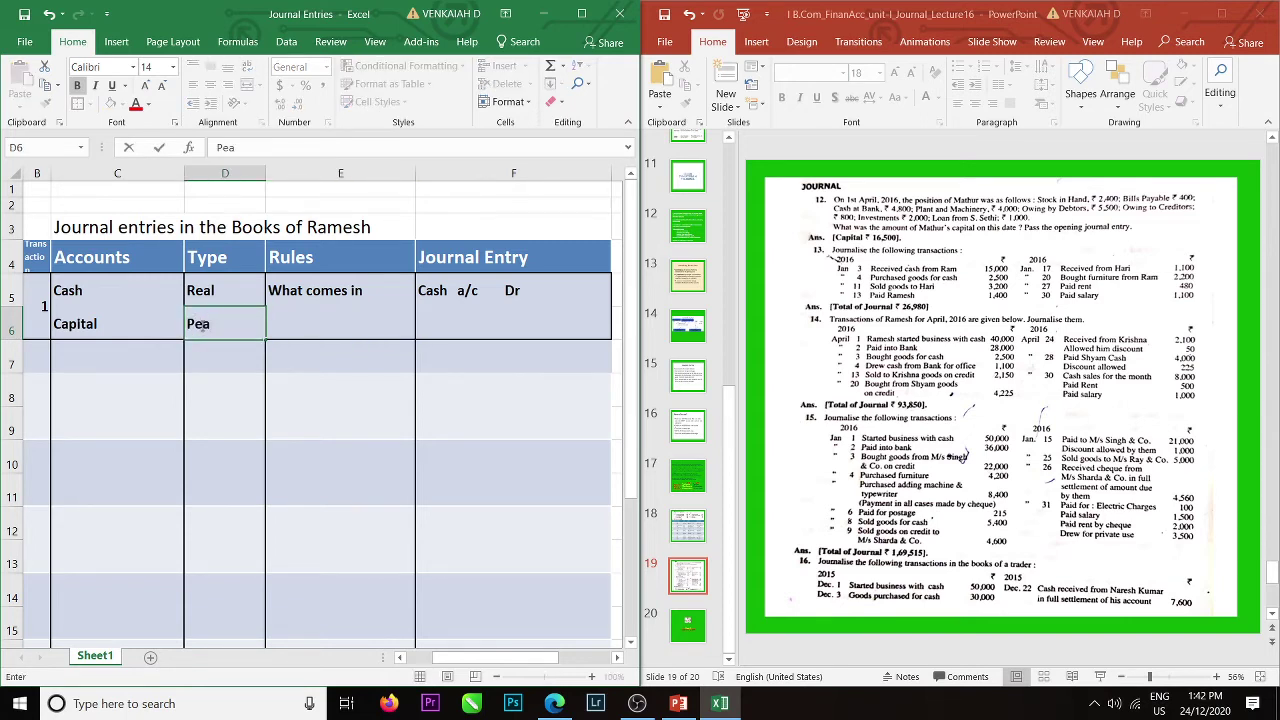
key(BackSpace)
text(rsonal)
click(286, 324)
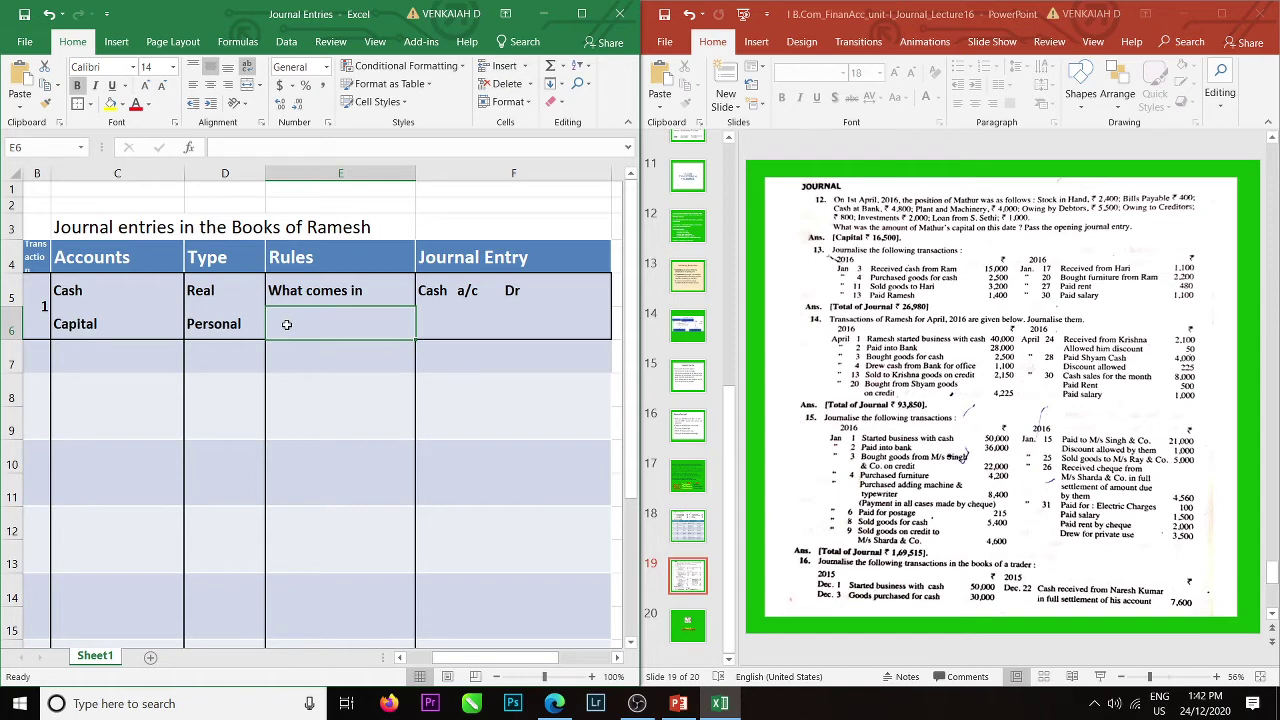
text(Th)
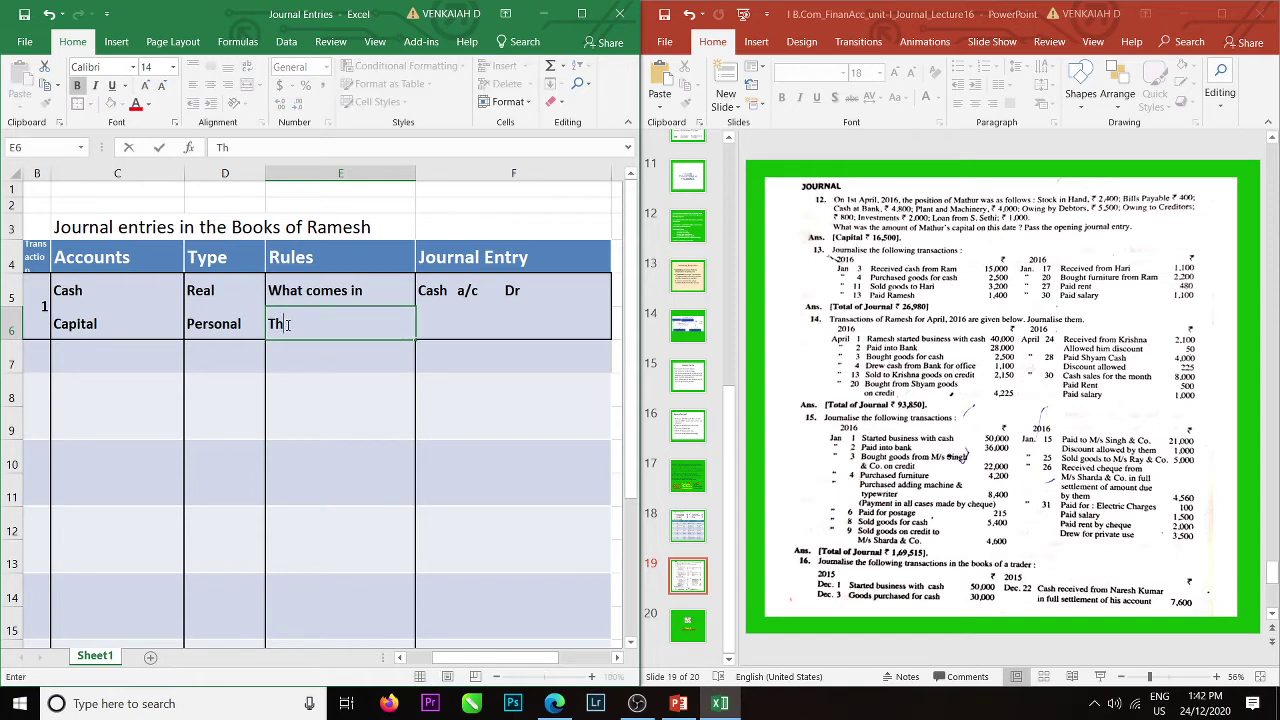
text(e glver)
Enter the indented credit line "To Capital" in Journal Entry cell F6.
click(444, 324)
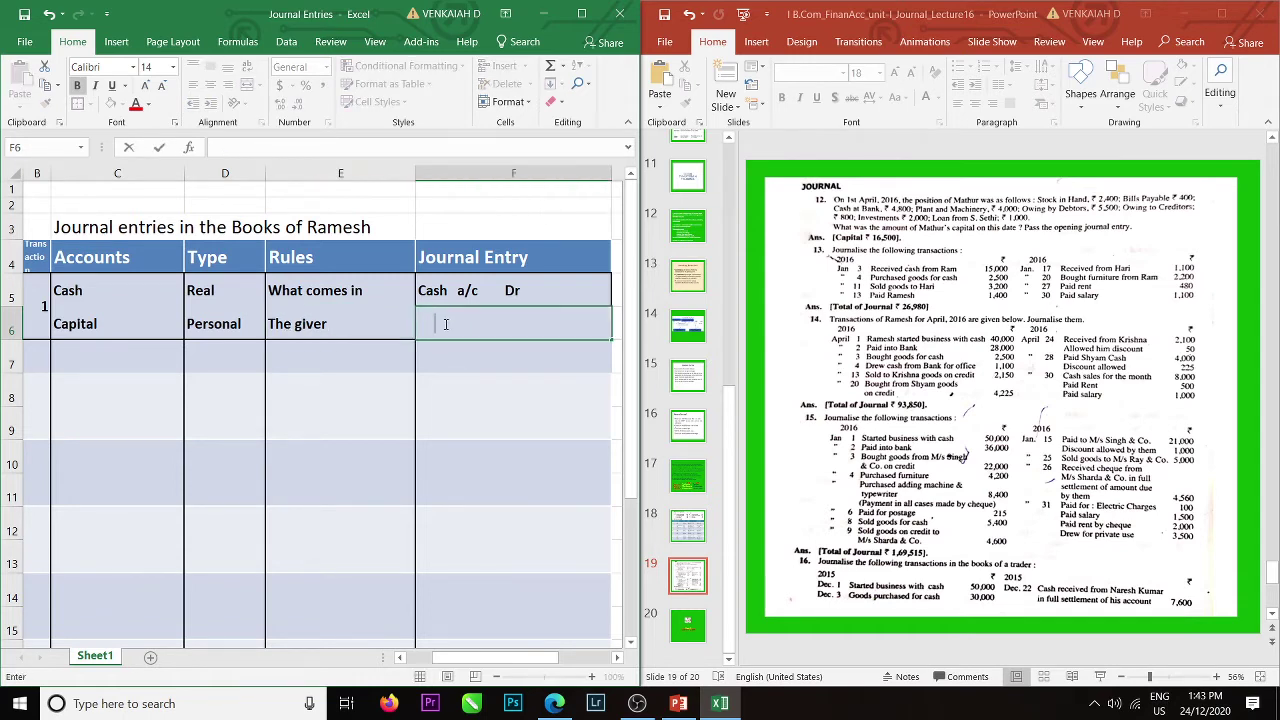
text(To Capital)
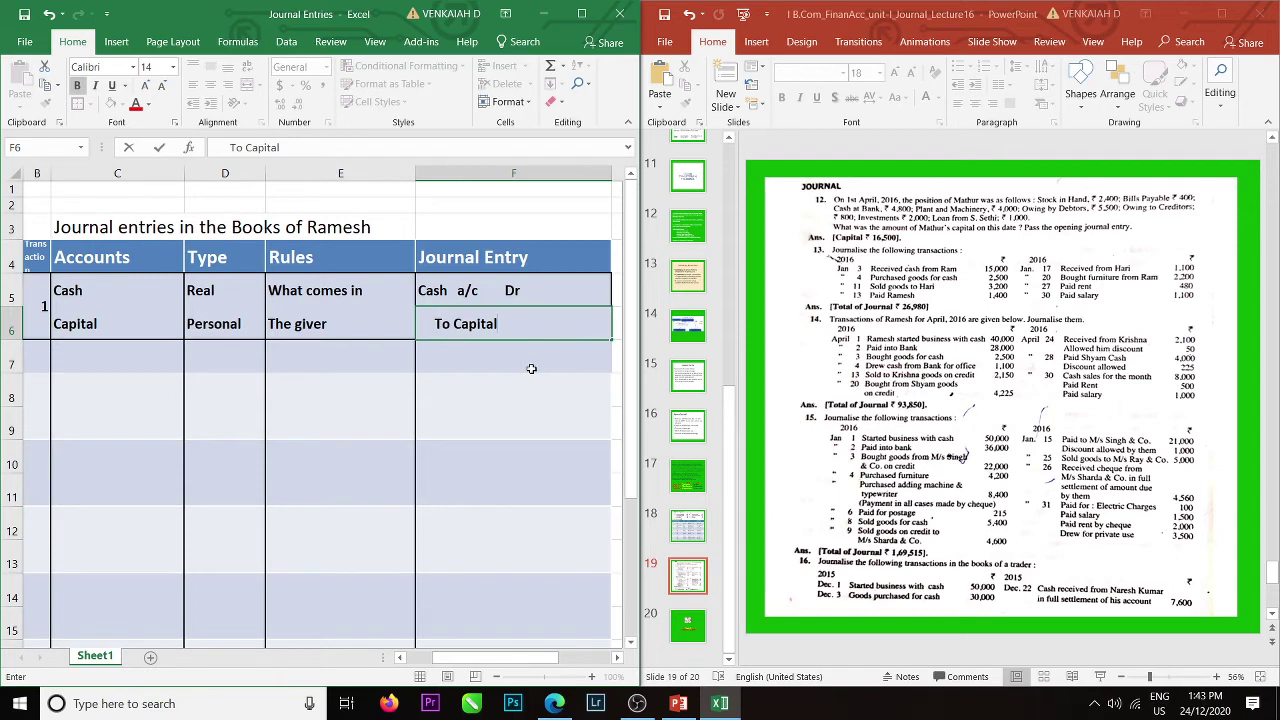
click(221, 356)
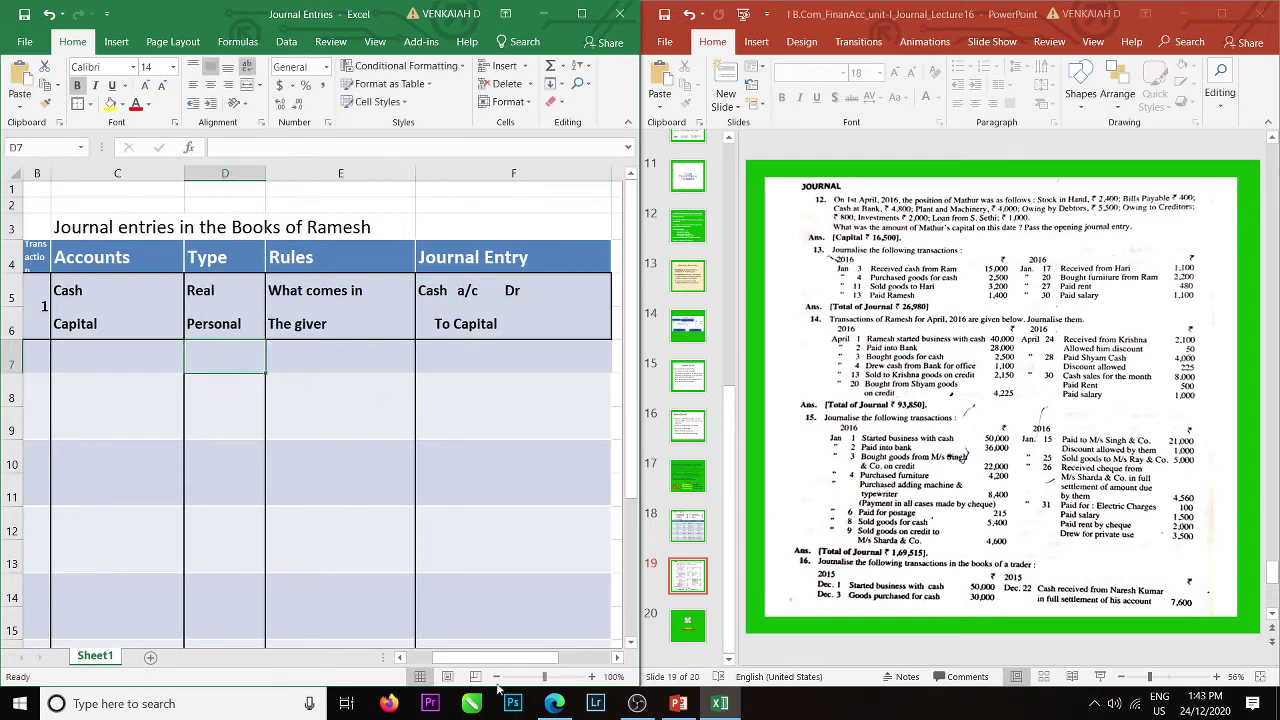
Number the second transaction 2 in the merged Transaction cell B8.
click(400, 660)
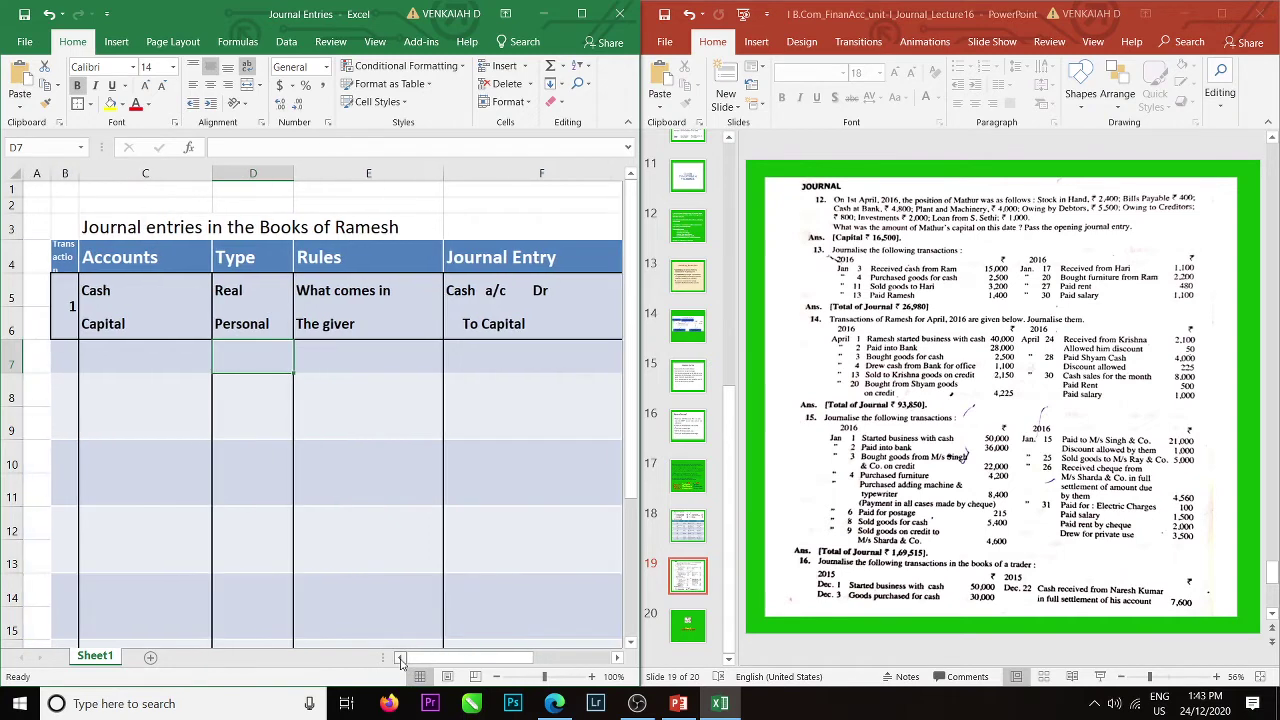
click(108, 388)
click(58, 389)
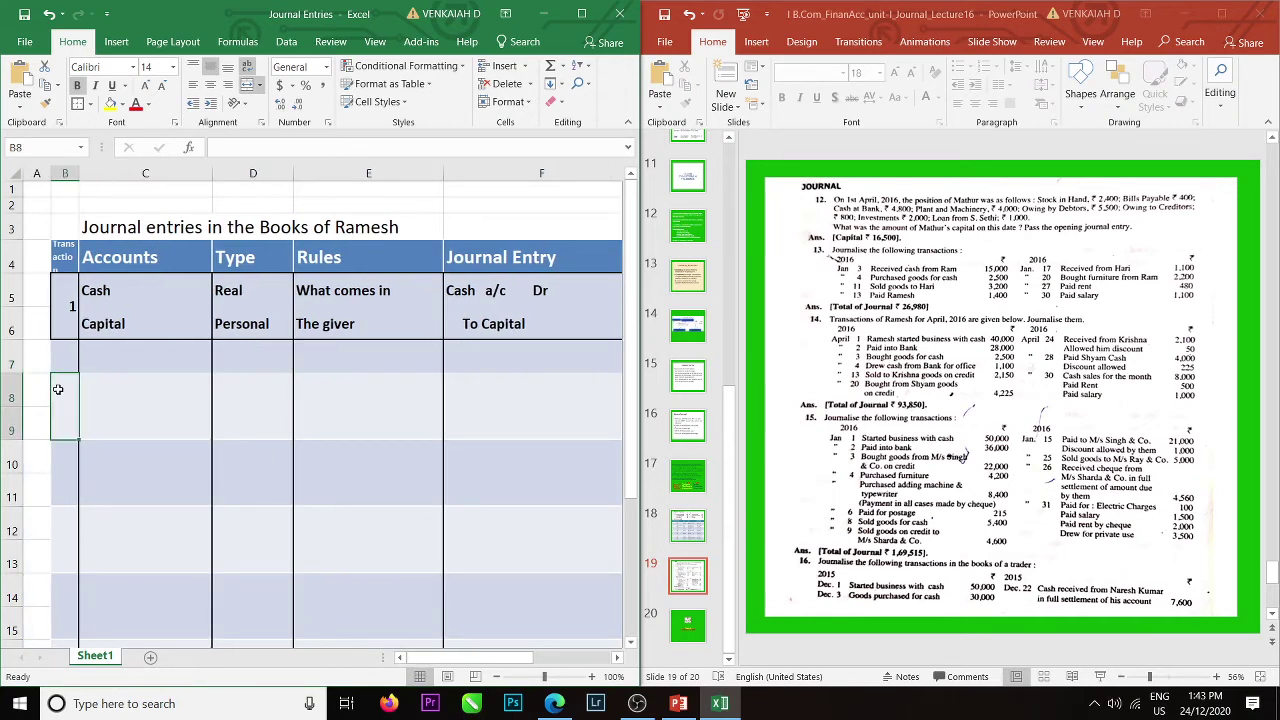
text(2)
Enter the accounts Cash in C8 and Bank in C9 for transaction 2.
click(104, 386)
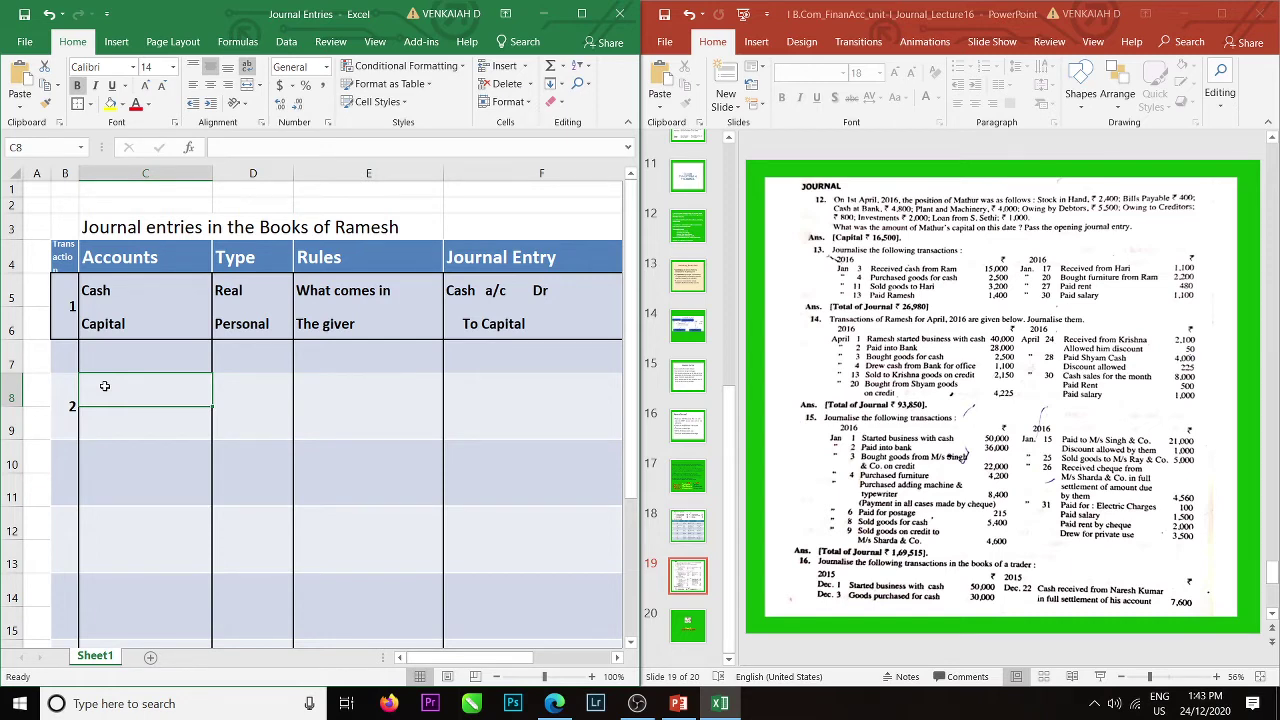
text(Ca)
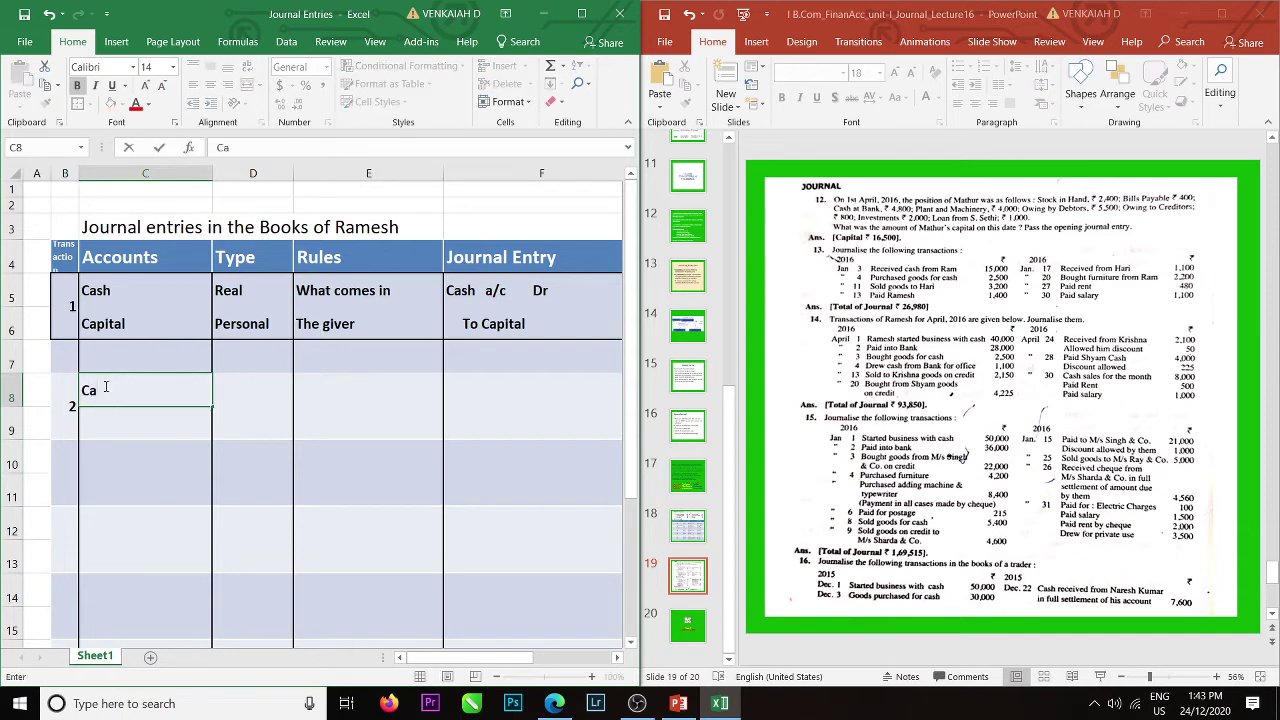
text(sh)
click(109, 423)
text(Bank)
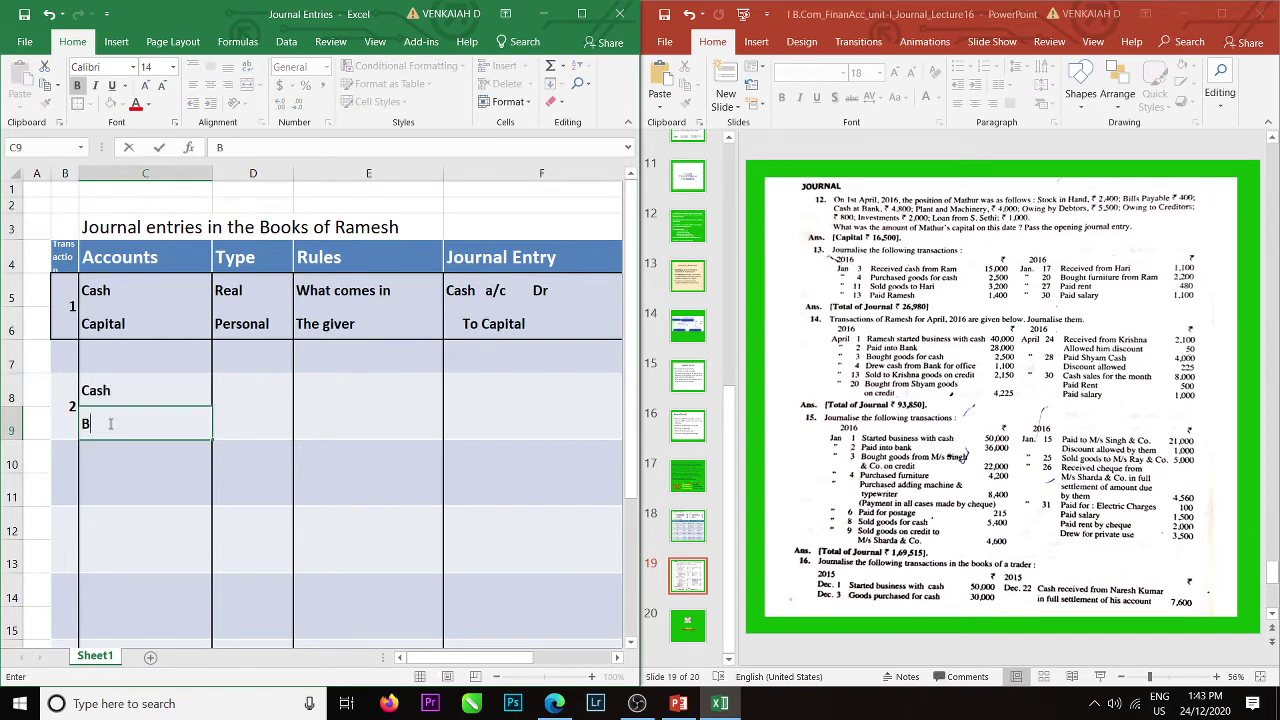
Enter Real as the account type for both Cash in D8 and Bank in D9.
click(244, 385)
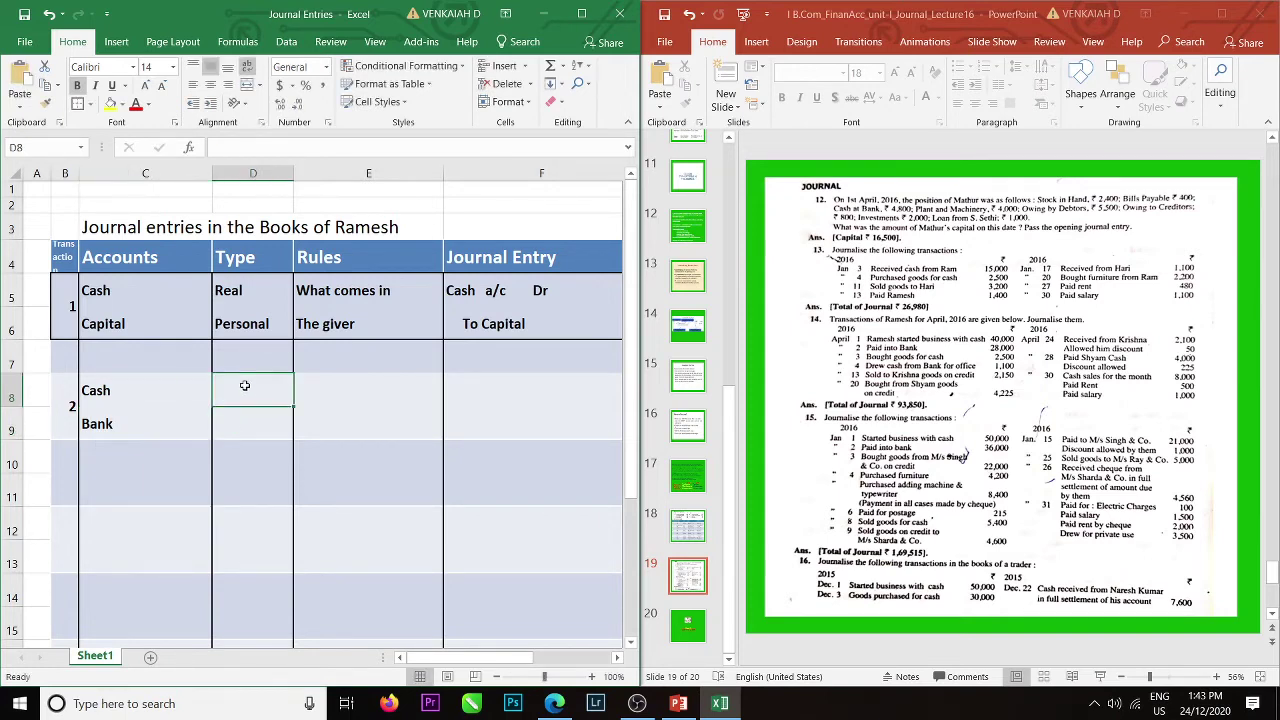
text(Real)
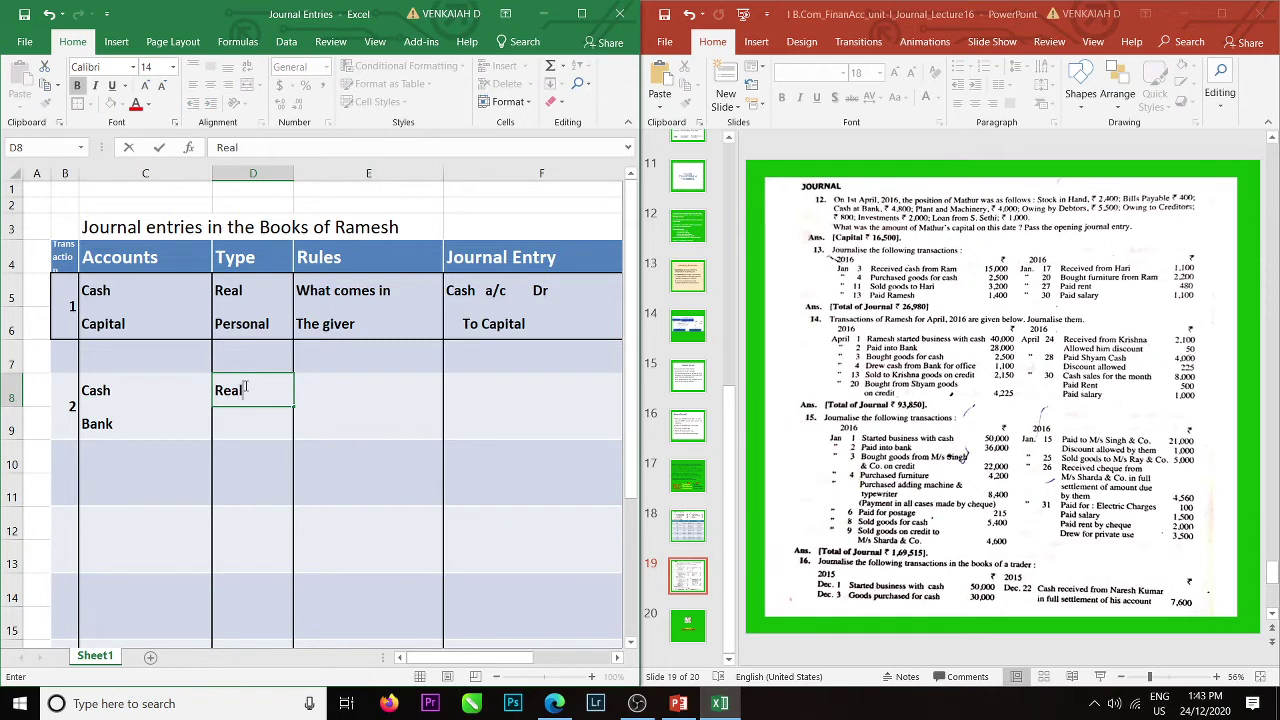
click(236, 426)
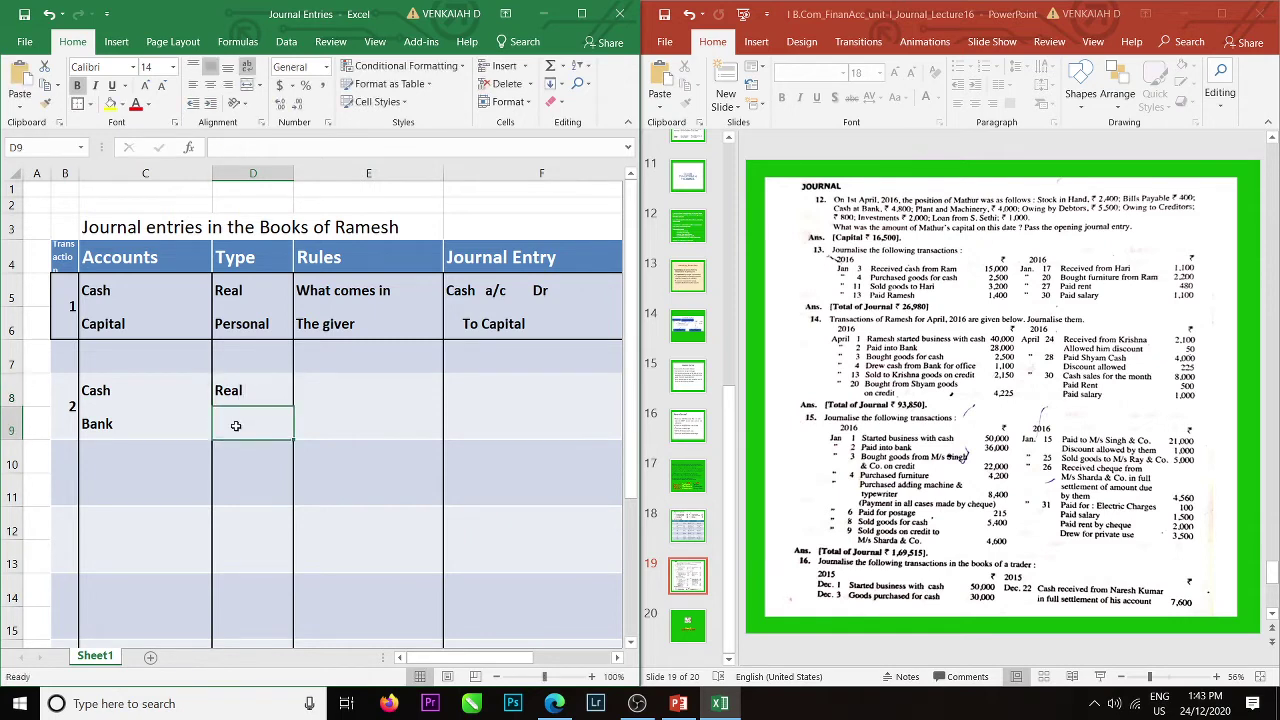
text(Real)
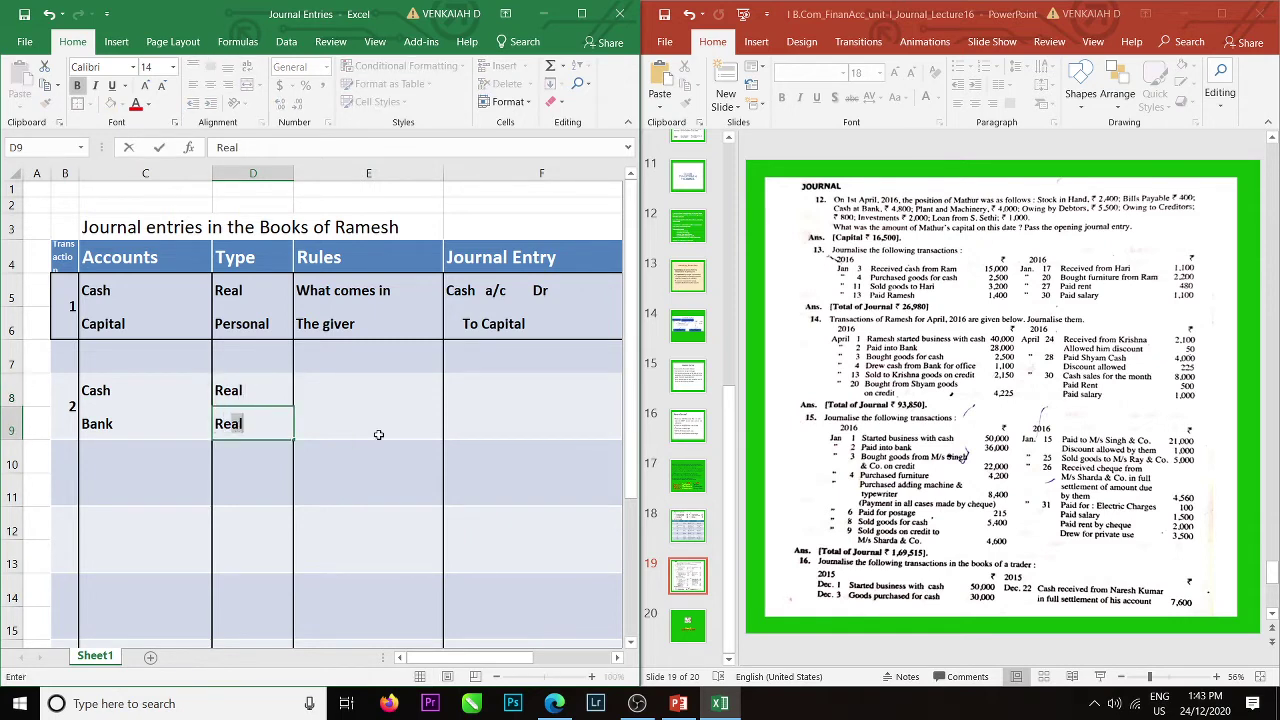
Enter the rule "What goes out Cr" for Cash in E8, with spaces separating Cr from the rule.
click(327, 390)
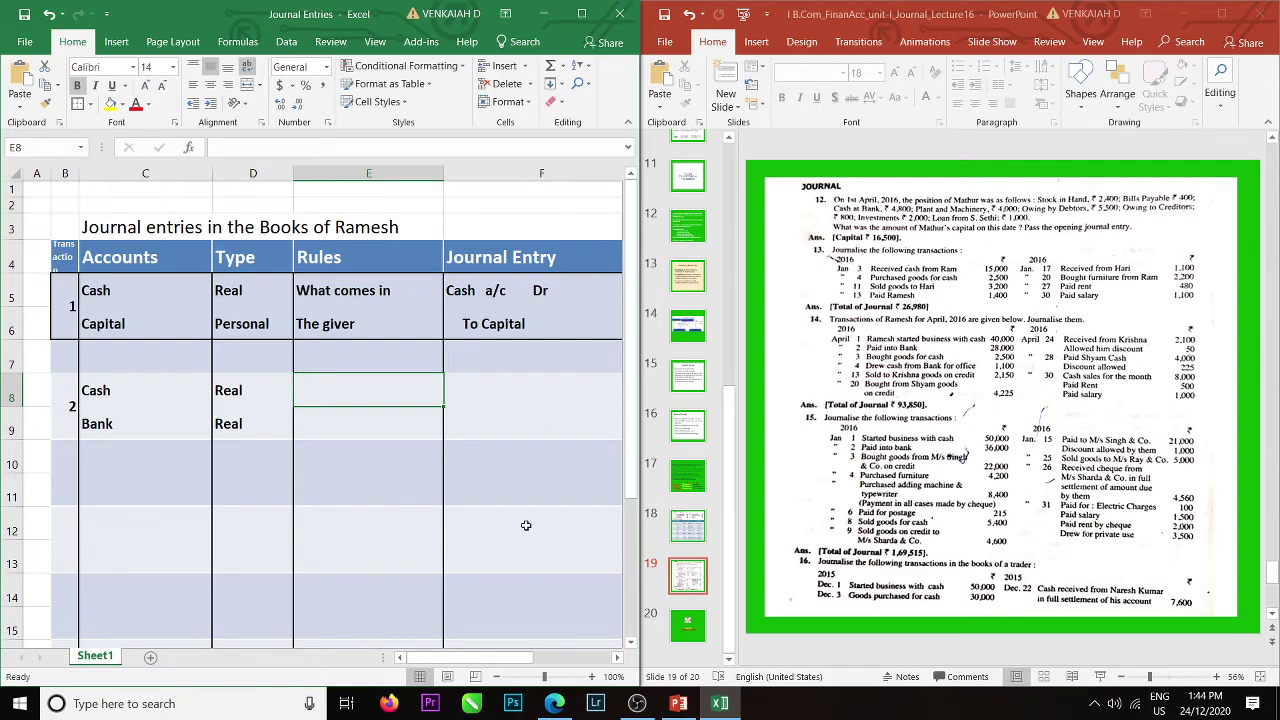
click(637, 703)
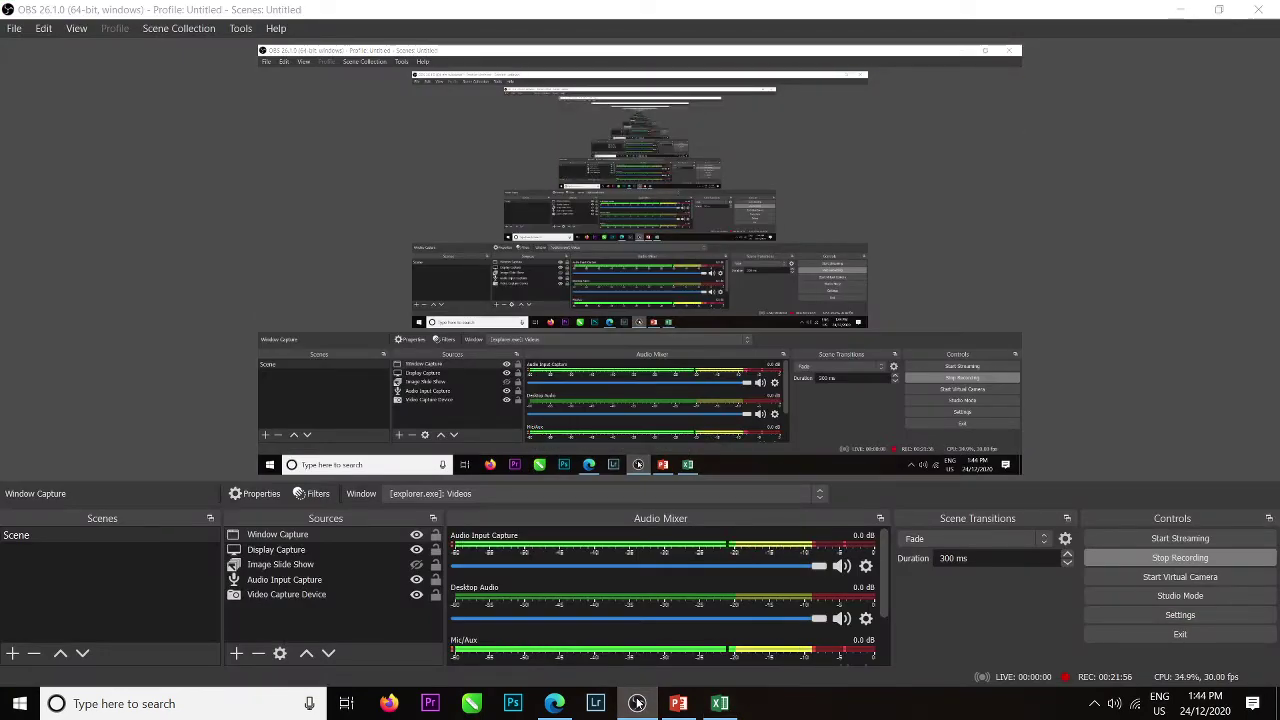
click(637, 703)
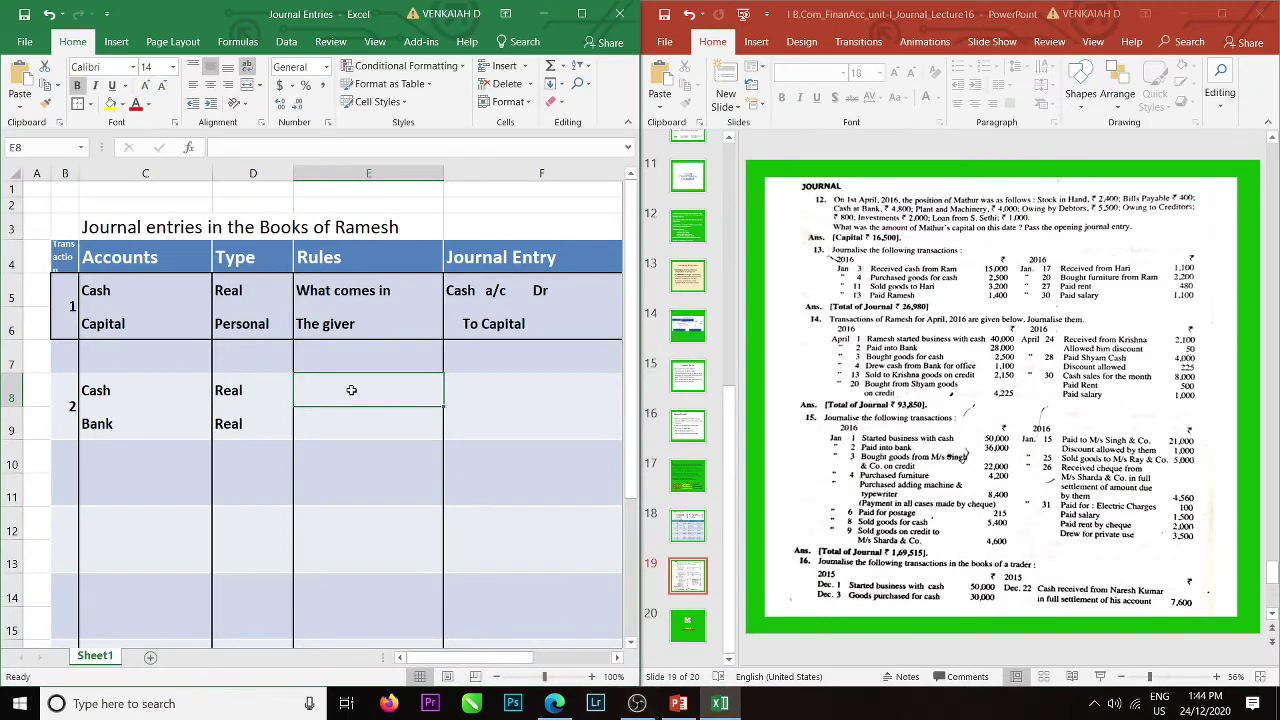
text(What goe)
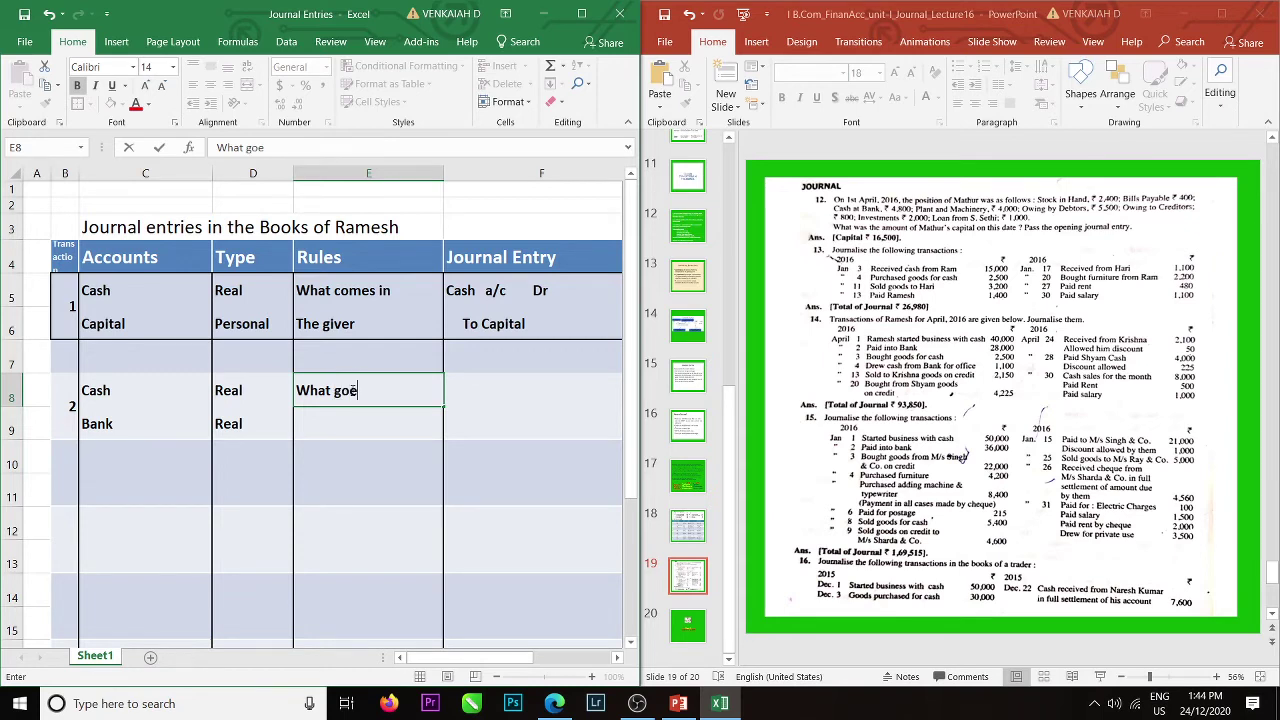
text(s out      Cr)
key(Return)
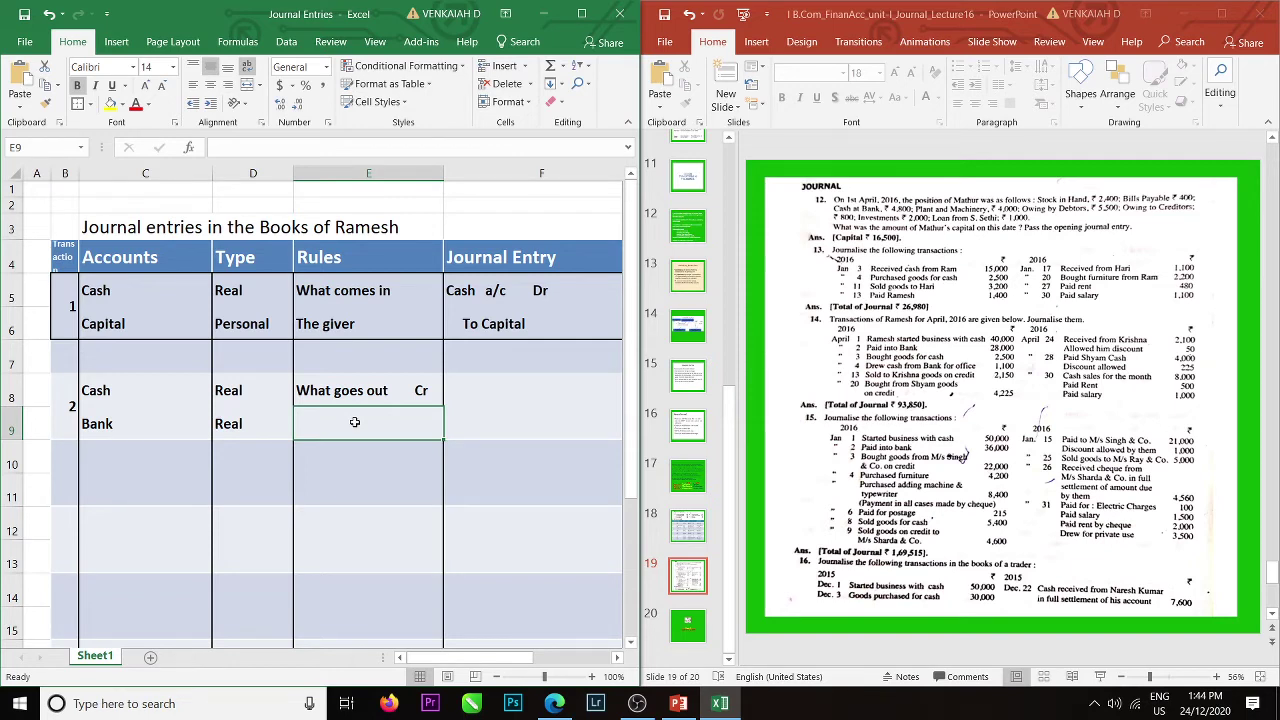
Enter the rule "What comes in Dr" for Bank in E9, with spaces separating Dr from the rule.
text(What go)
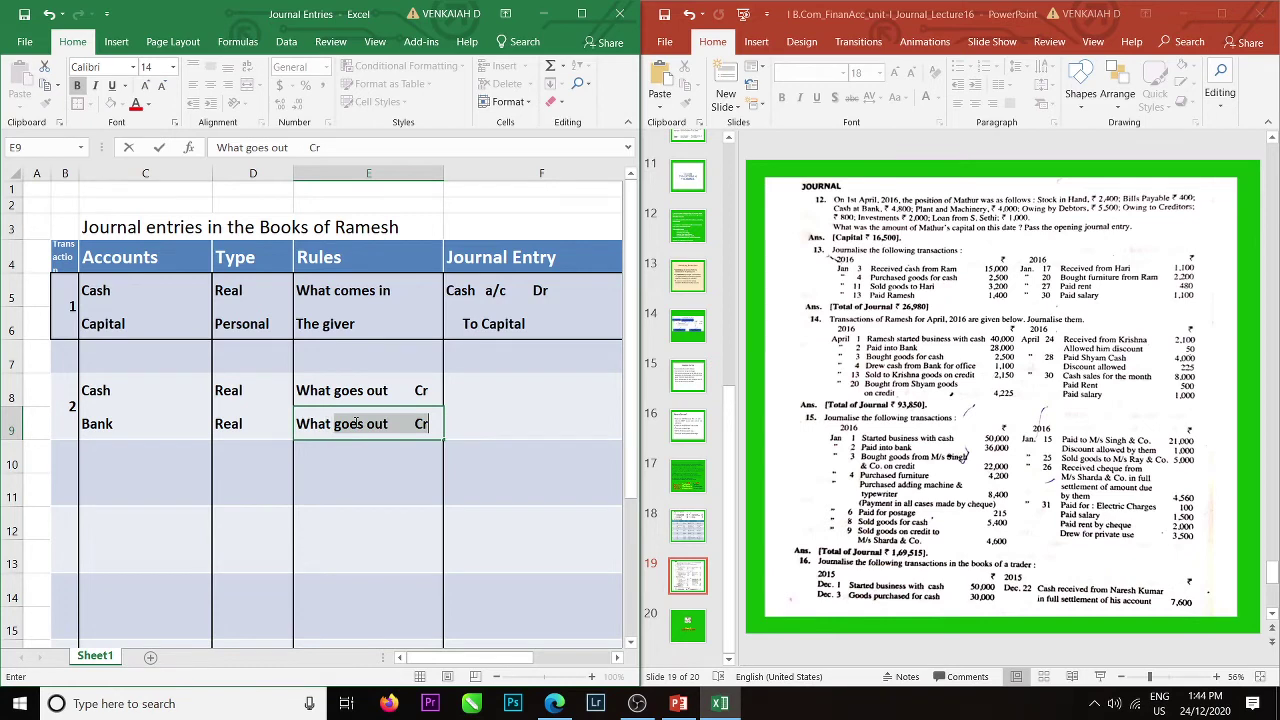
text(comes i)
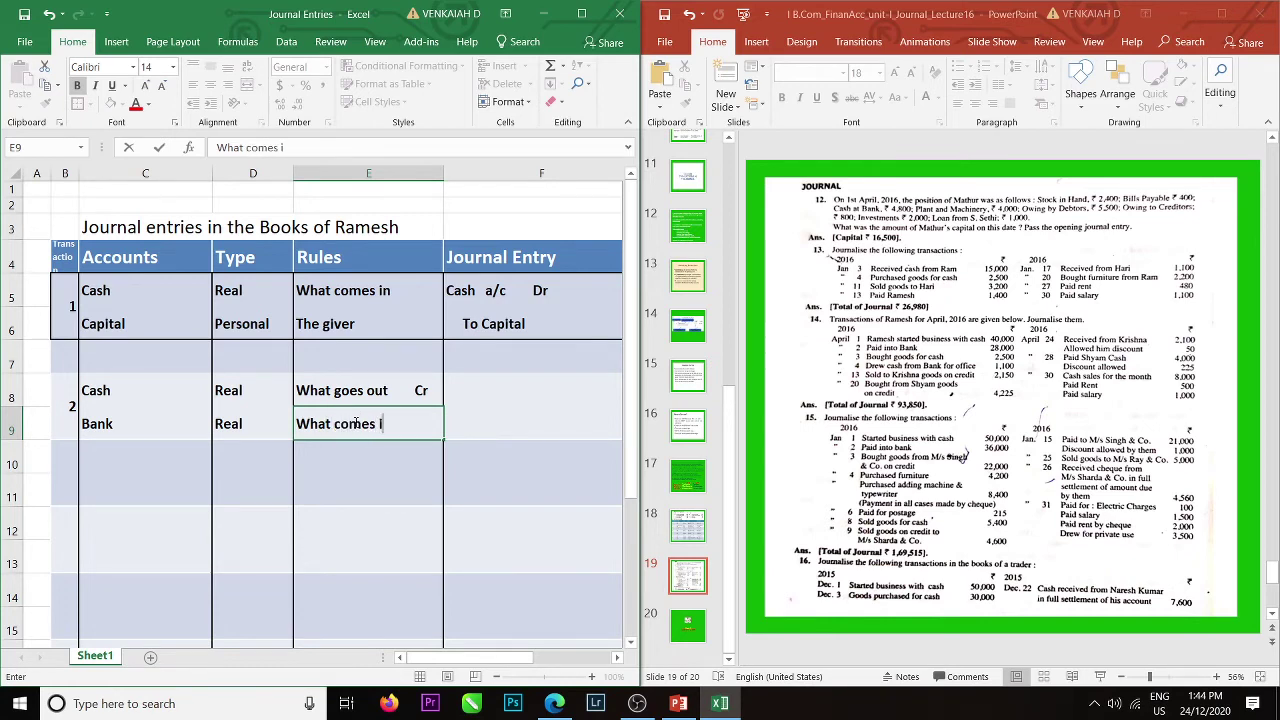
text(n     Dr)
Enter transaction 2's journal entry: "Bank a/c Dr" in F8 and the indented "To Cash a/c" in F9.
click(483, 392)
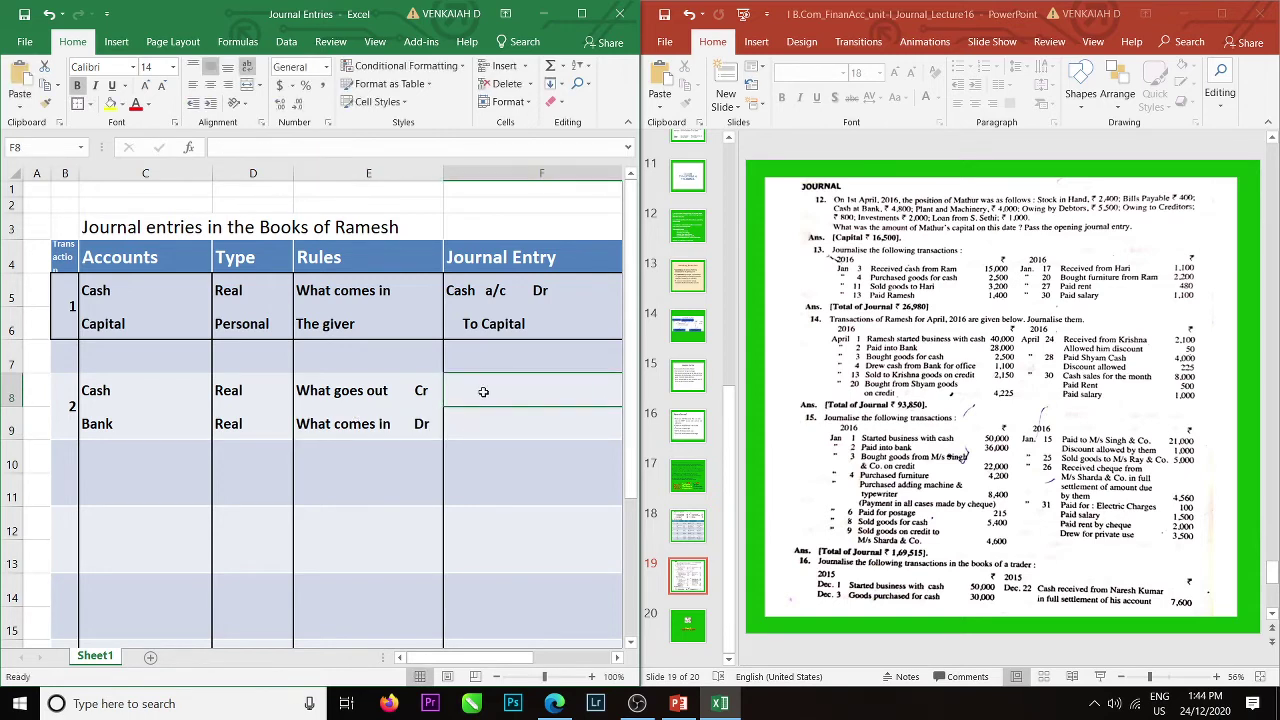
text(B)
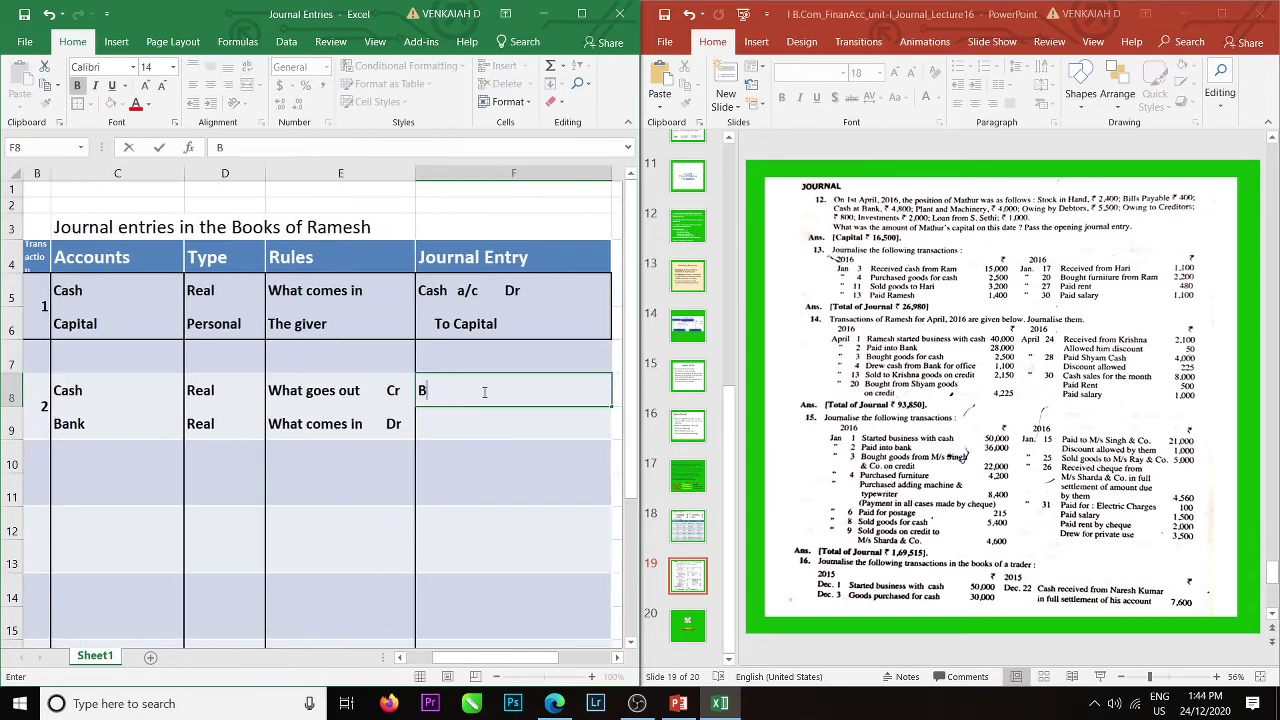
text(ank  a/c   Dr)
key(Return)
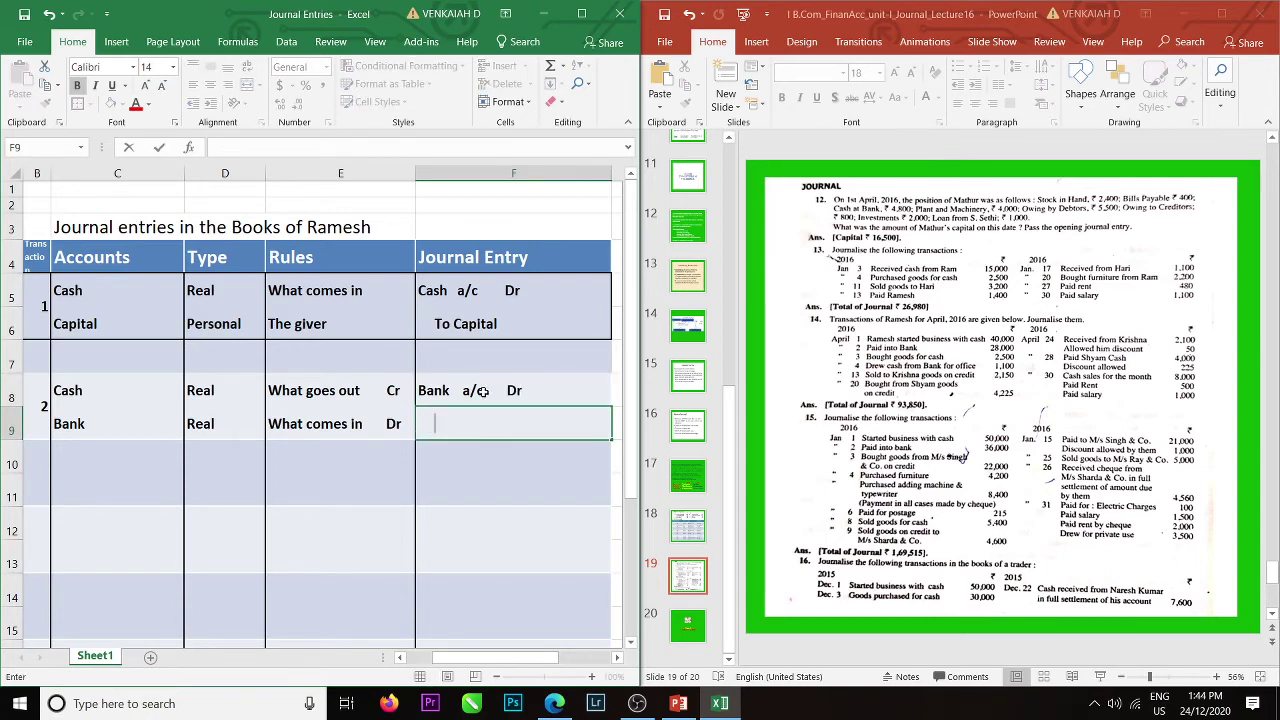
text(To Cash    a/c)
click(485, 478)
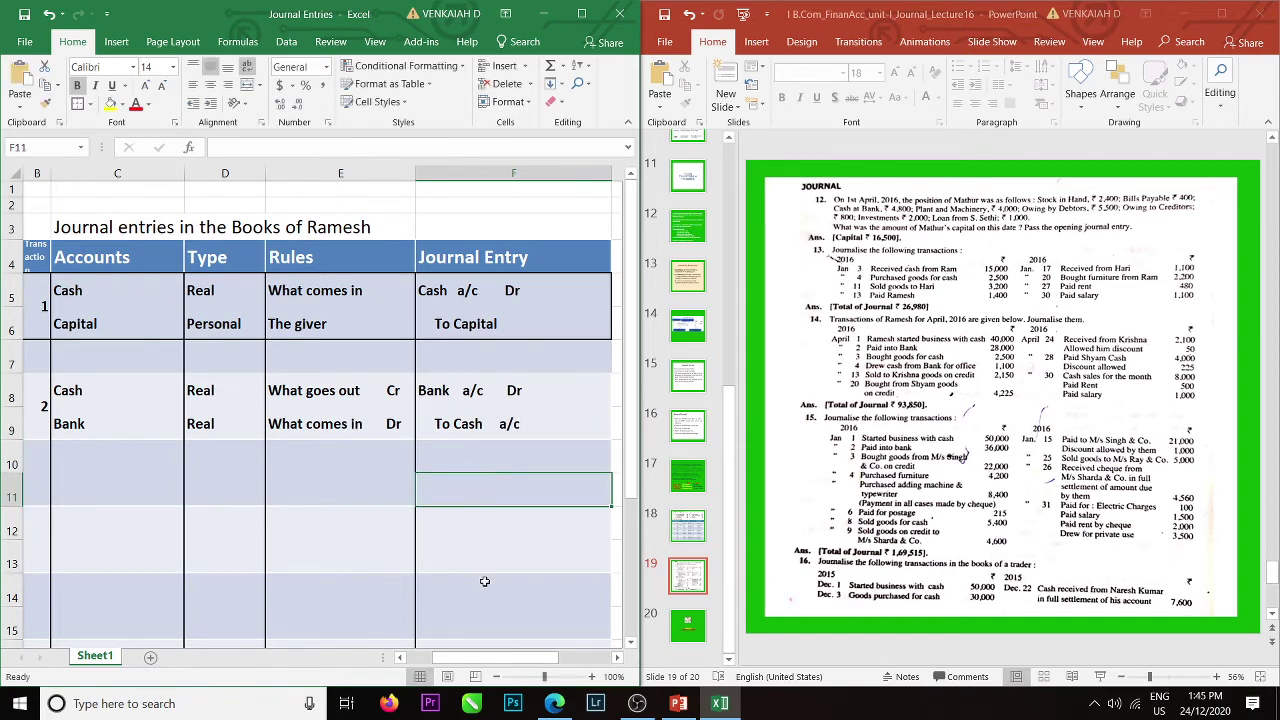
Apply an outside border around the transaction 2 block in rows 8 and 9, starting from column B.
drag(458, 667, 446, 664)
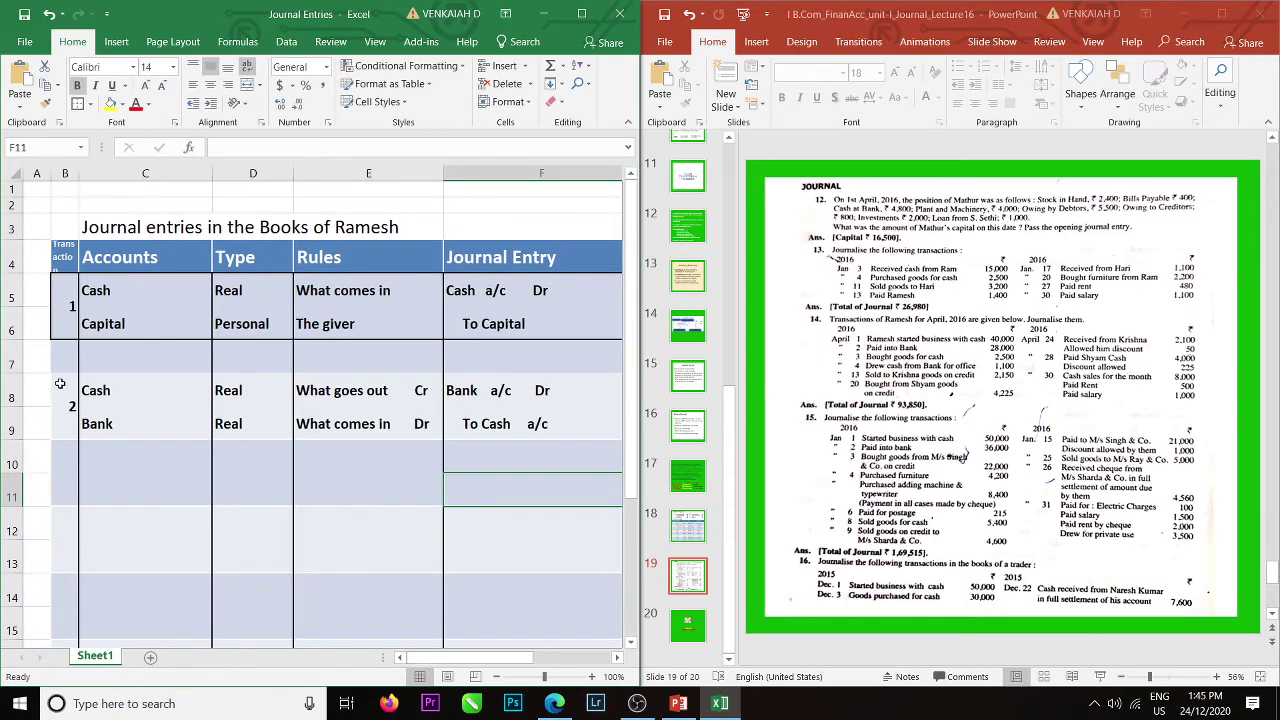
drag(60, 384, 470, 405)
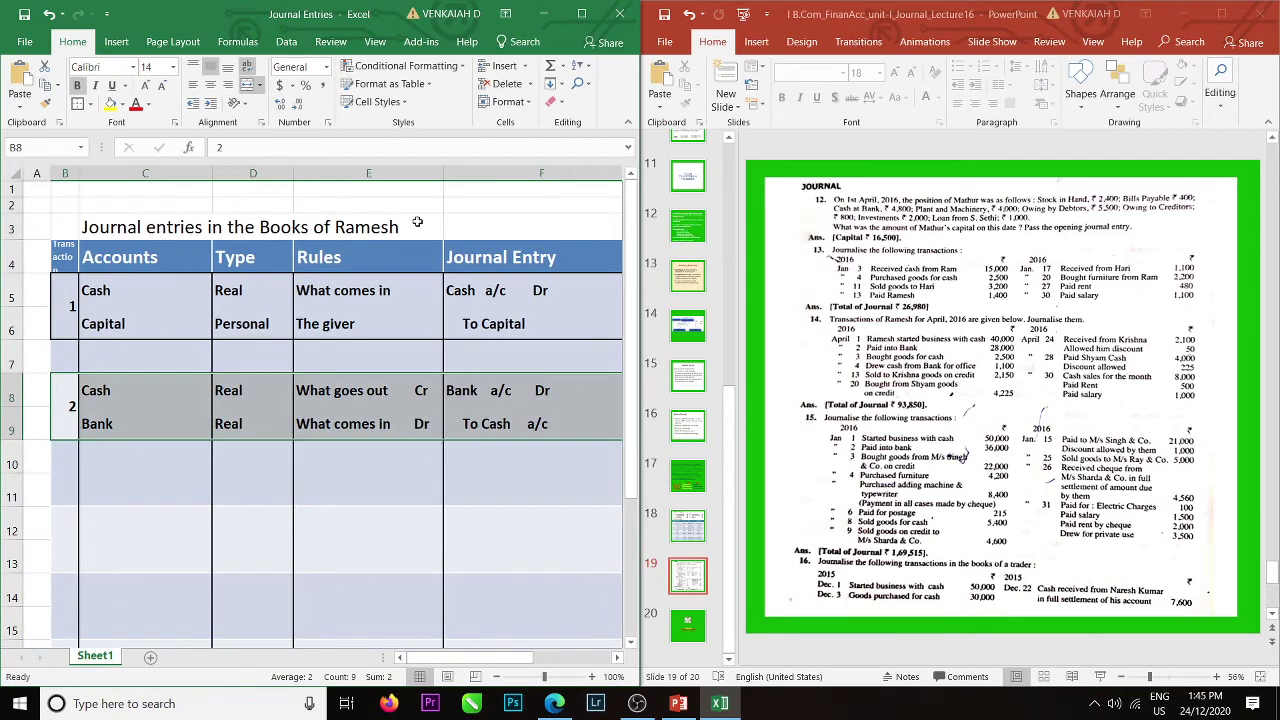
click(79, 106)
Insert a blank row at row 10, directly below the transaction 2 block.
click(63, 468)
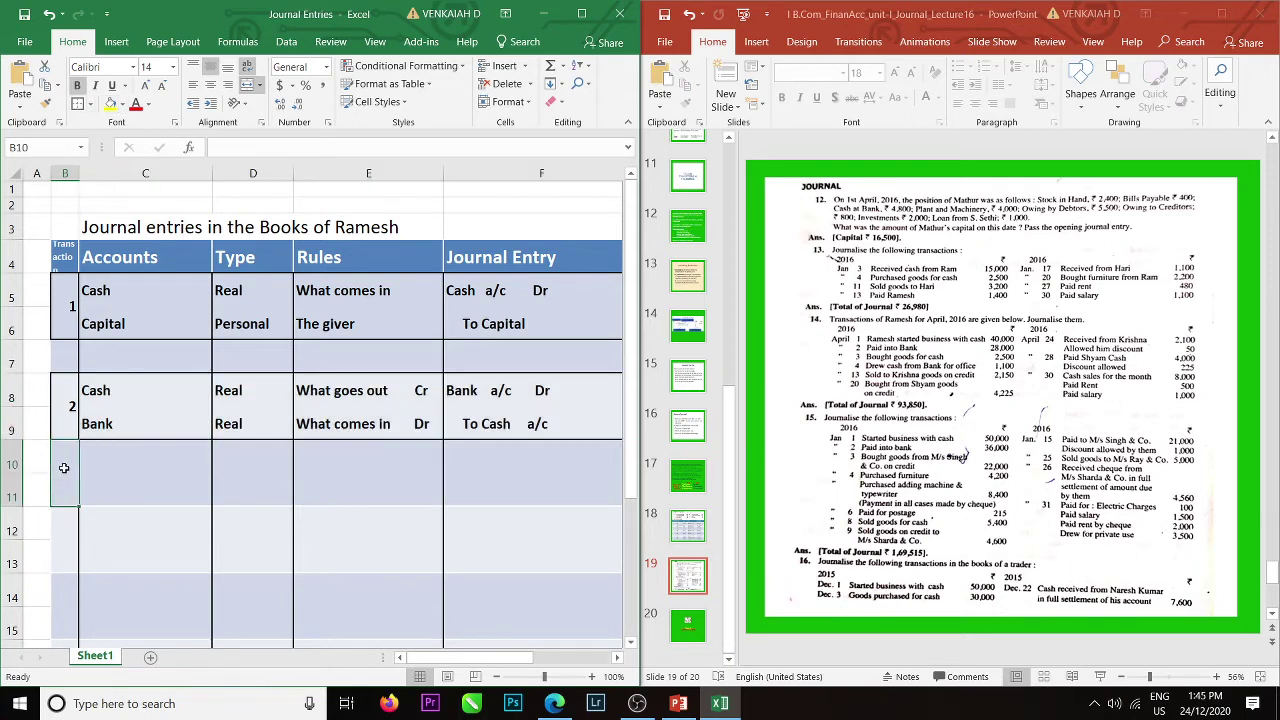
click(10, 455)
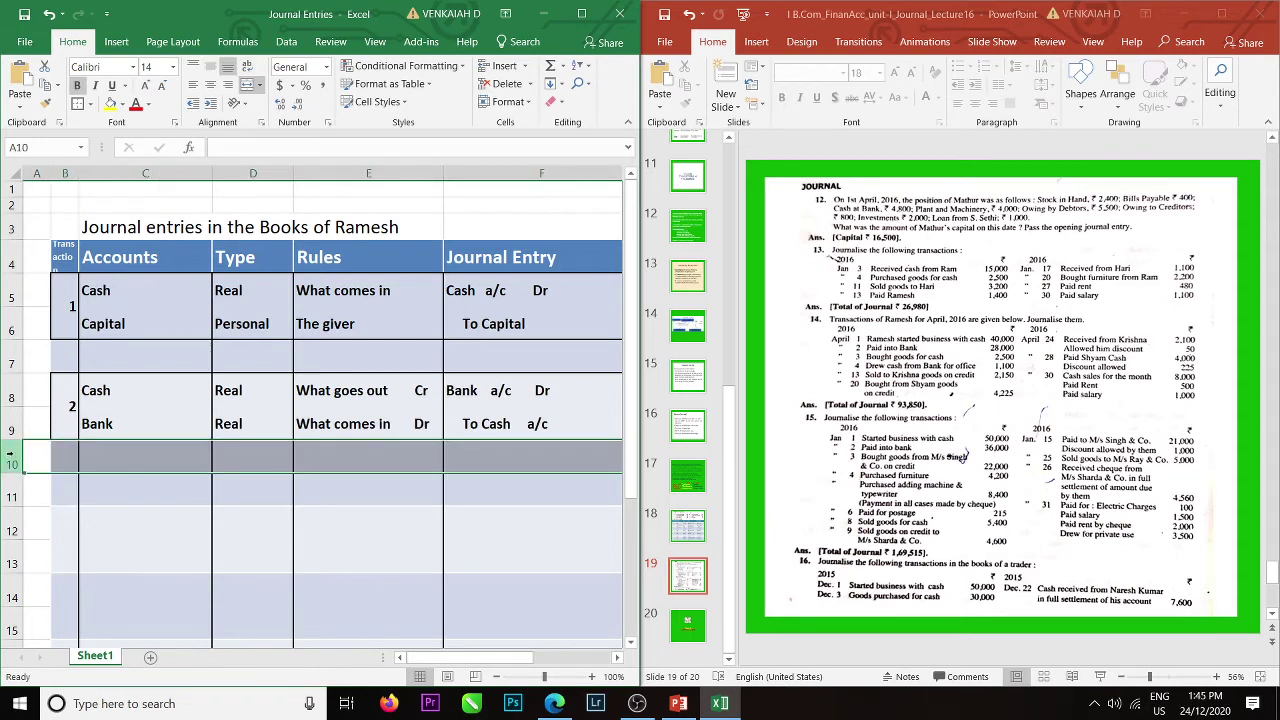
right_click(10, 455)
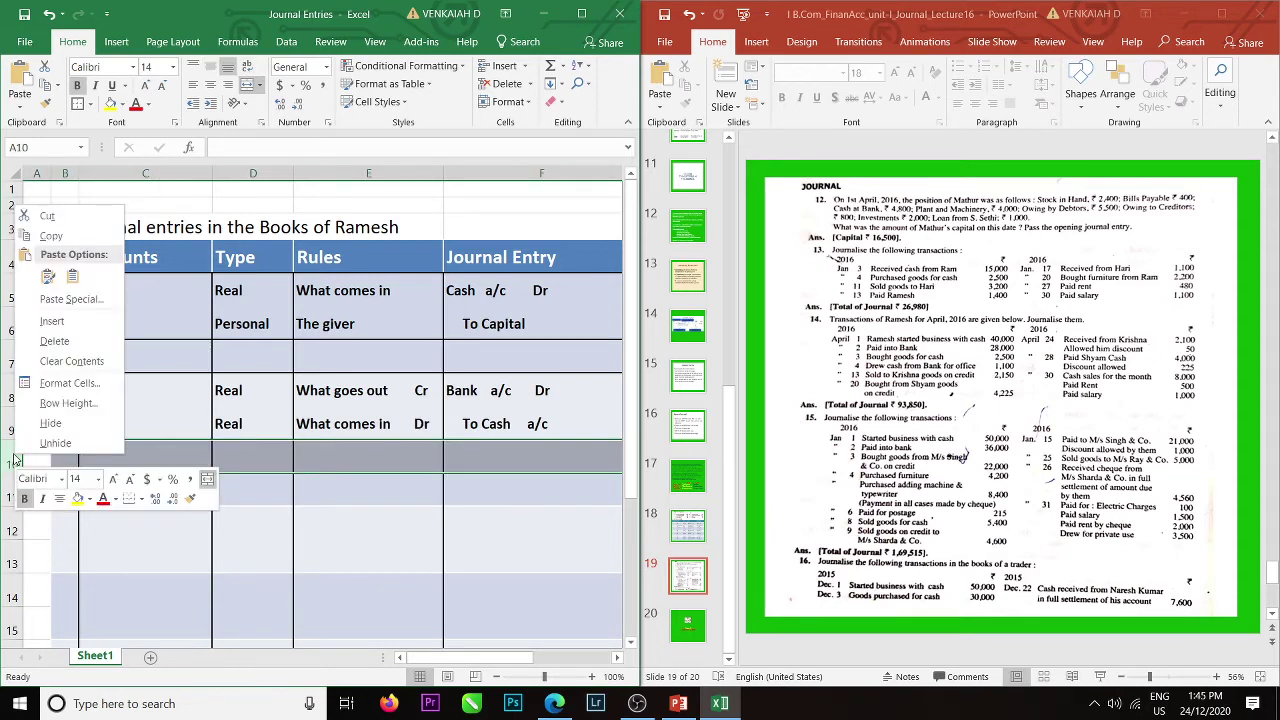
click(52, 322)
Number the third transaction 3 in the merged Transaction cell B11.
click(114, 512)
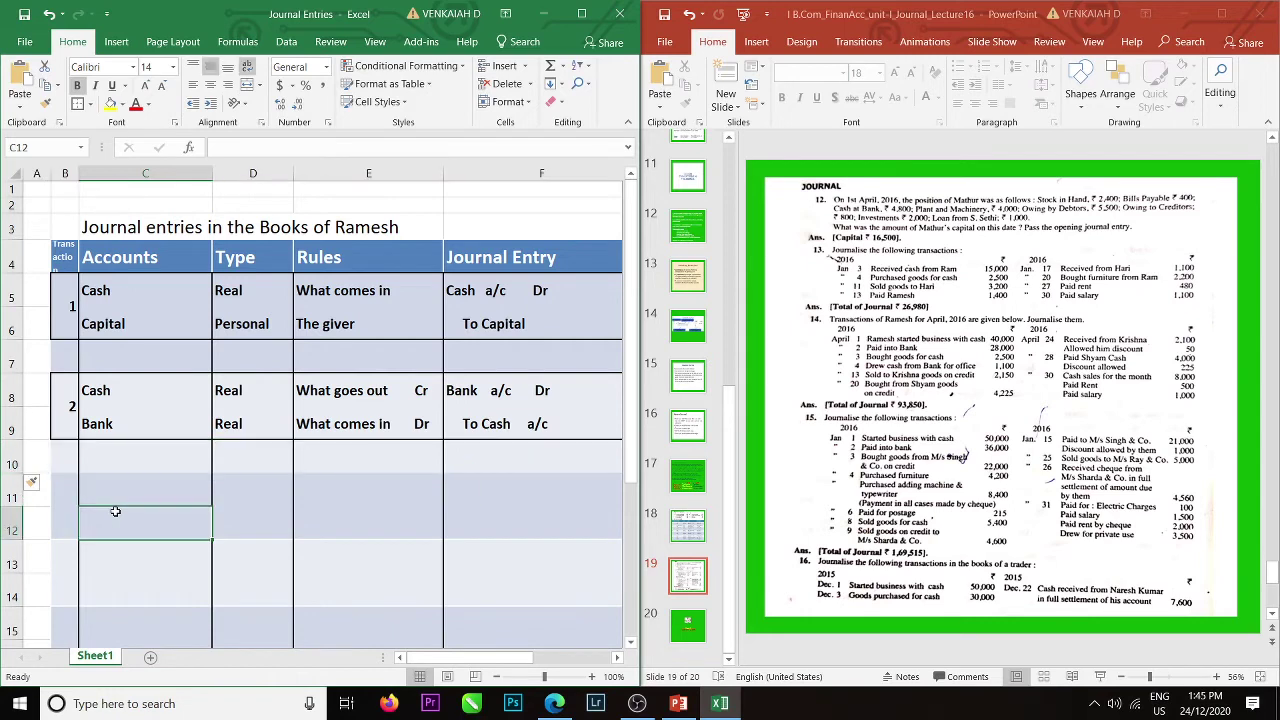
click(64, 491)
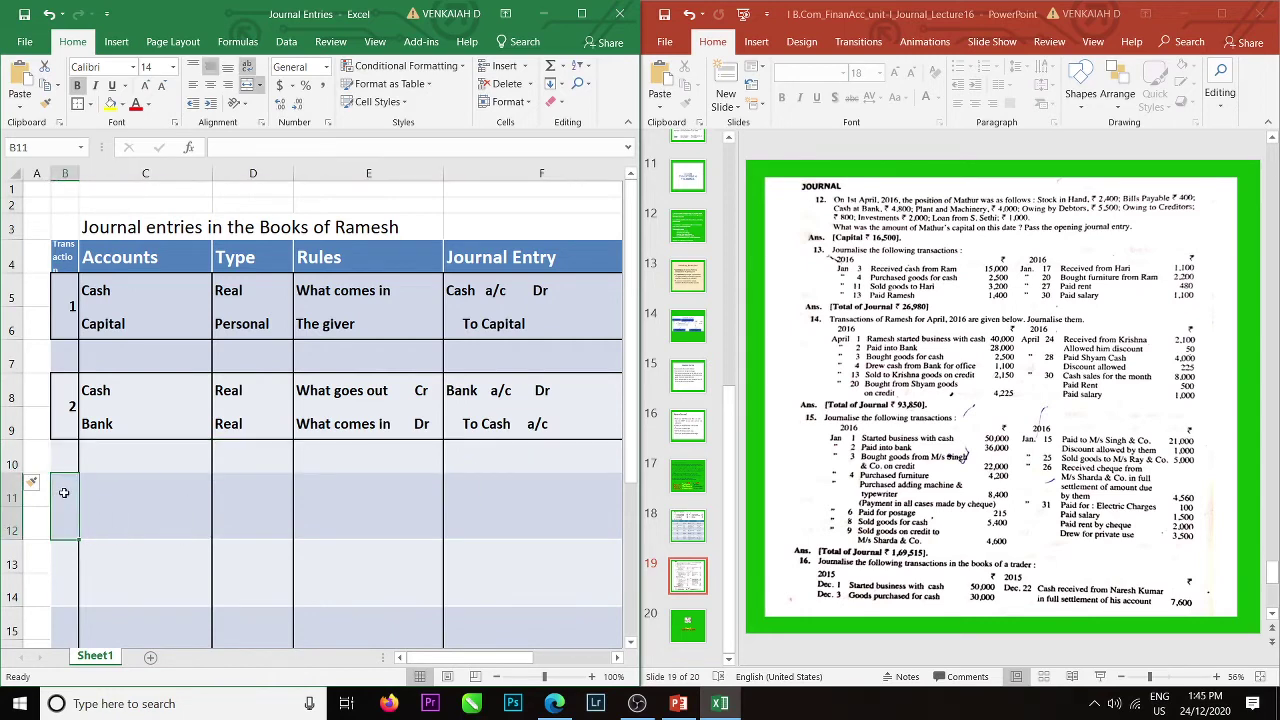
text(3)
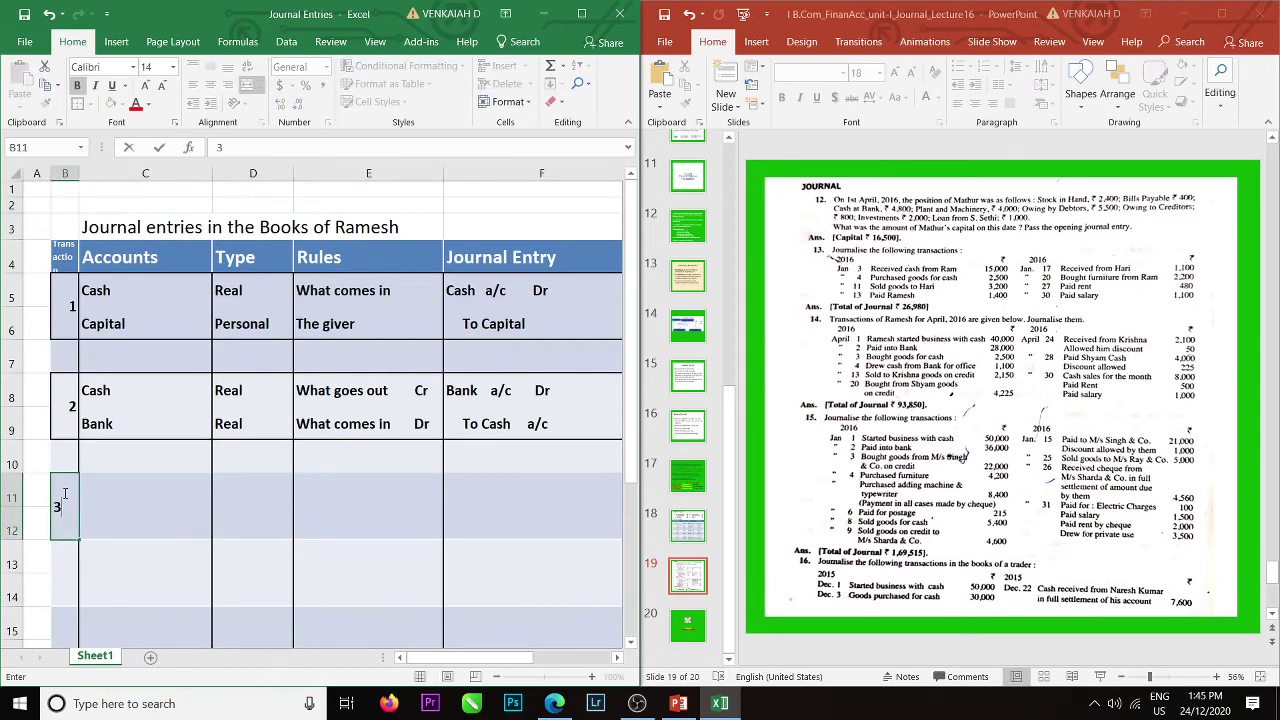
Enter transaction 3's accounts: "Purhases (goods)" in C11 and "Cash" in C12.
click(120, 488)
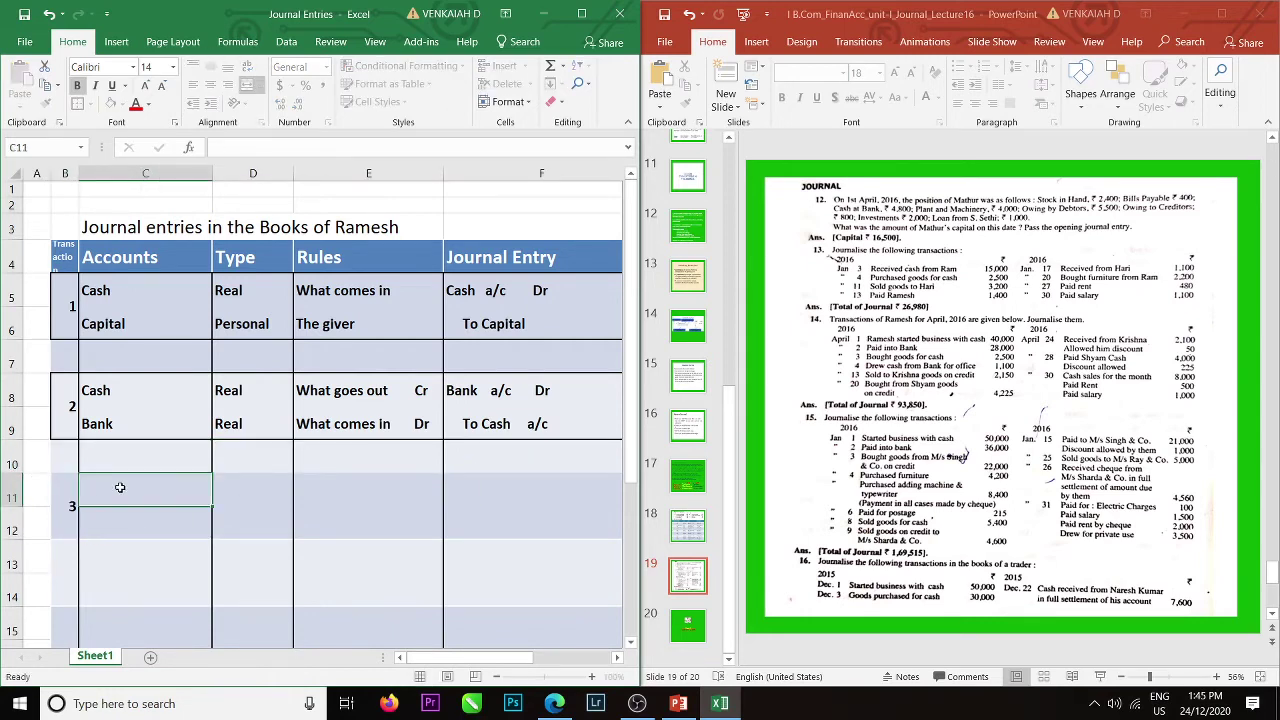
click(637, 708)
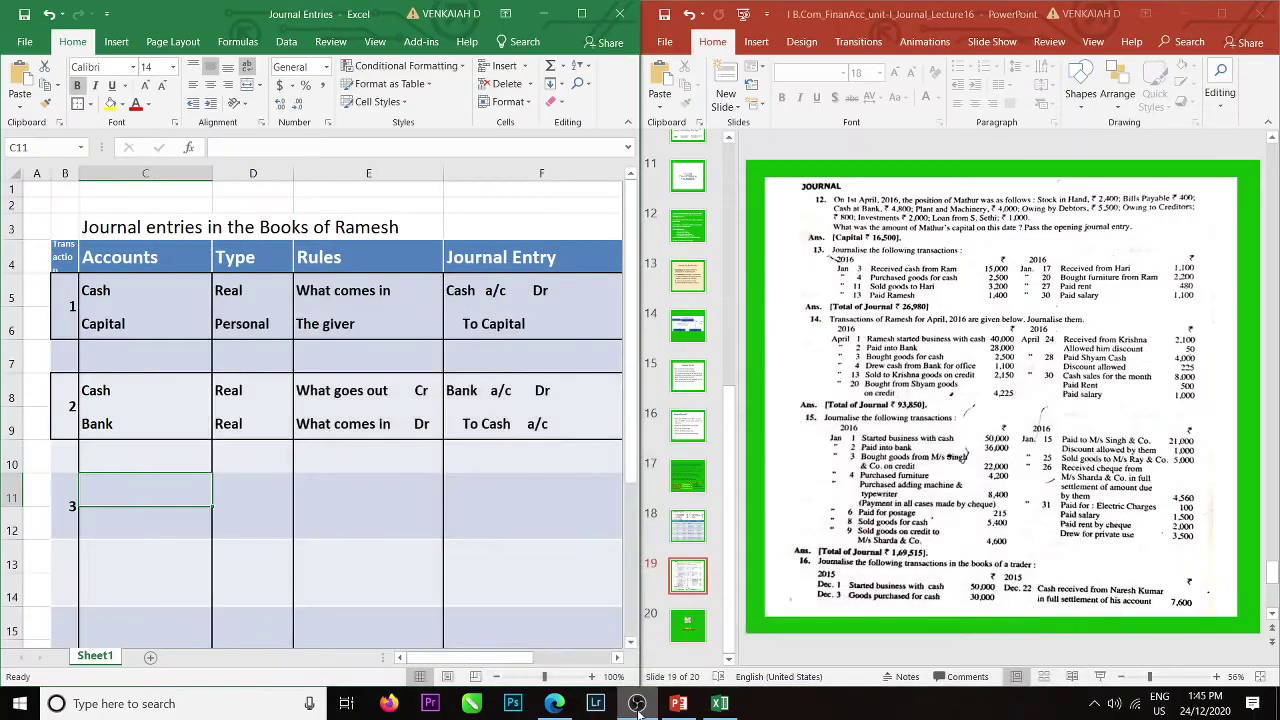
click(637, 708)
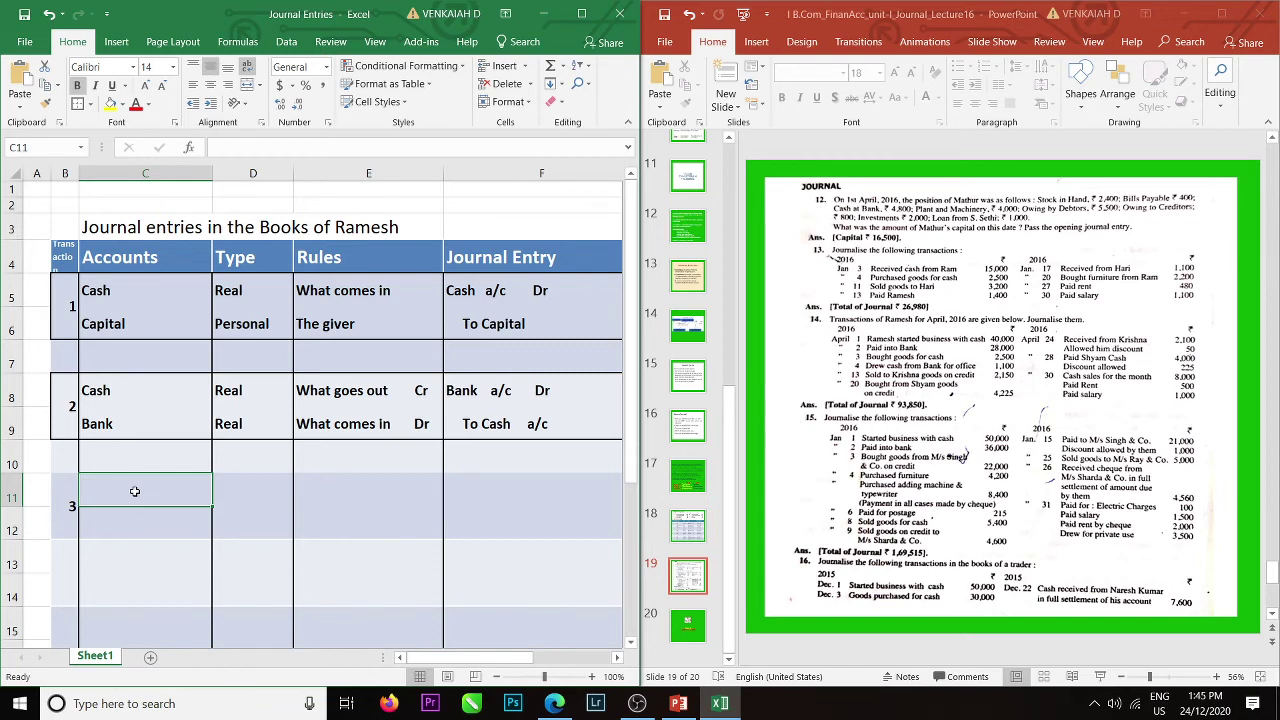
text(Purh)
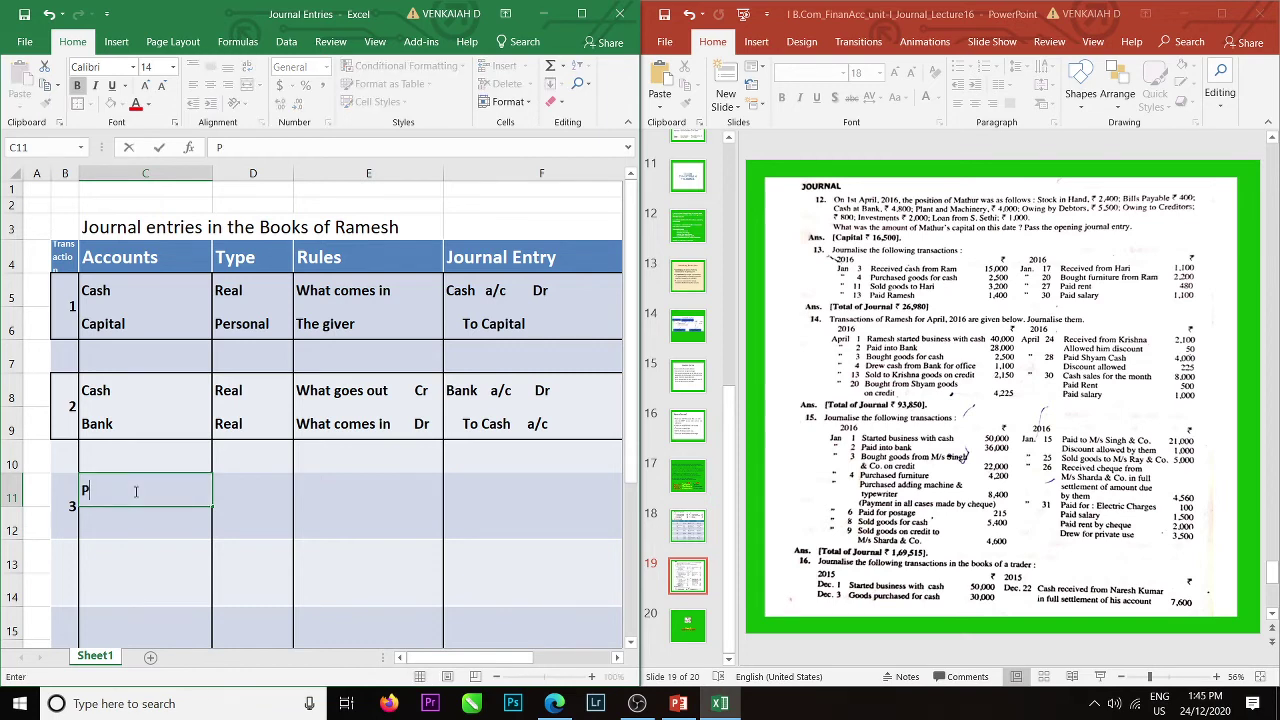
text(ases (g)
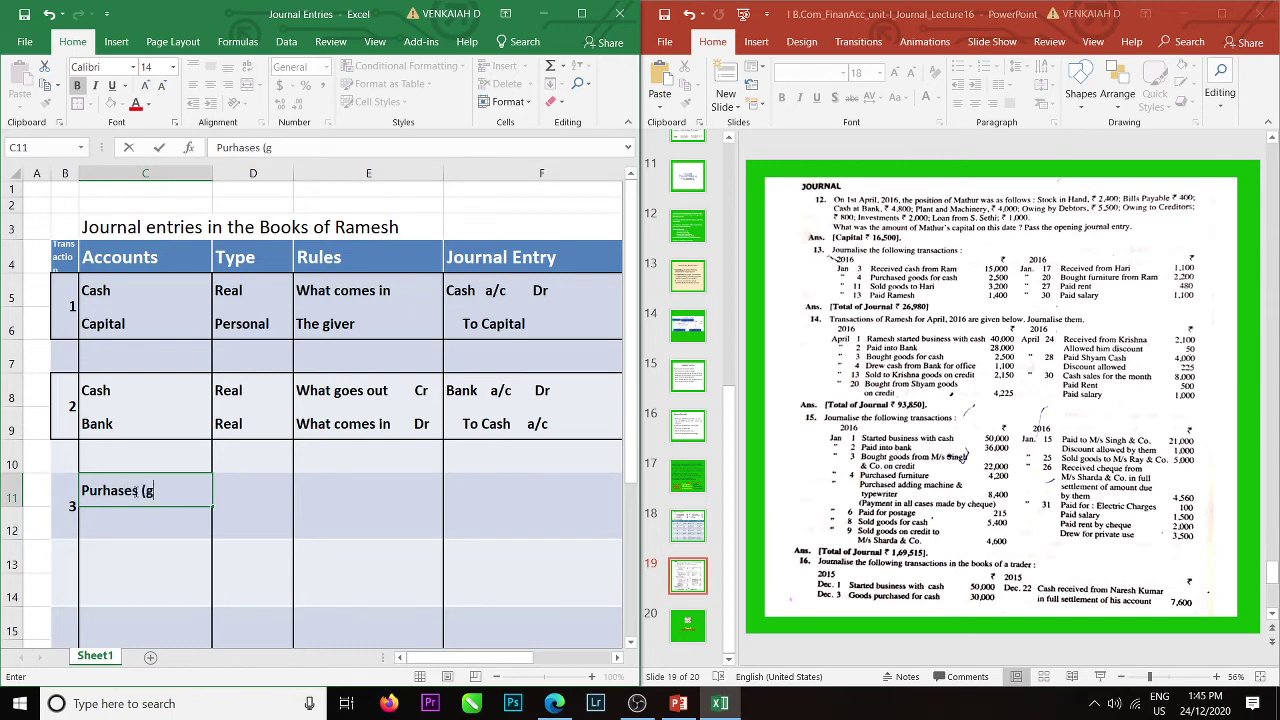
text(oods))
click(104, 519)
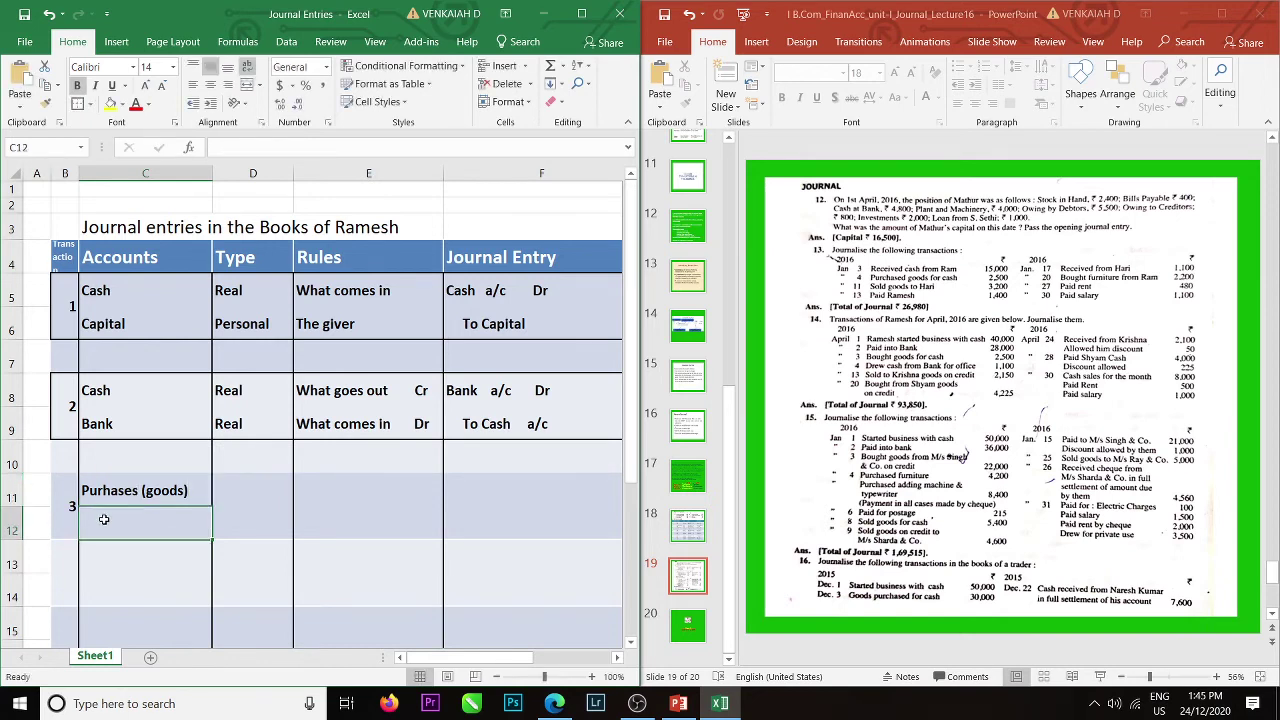
text(Cash)
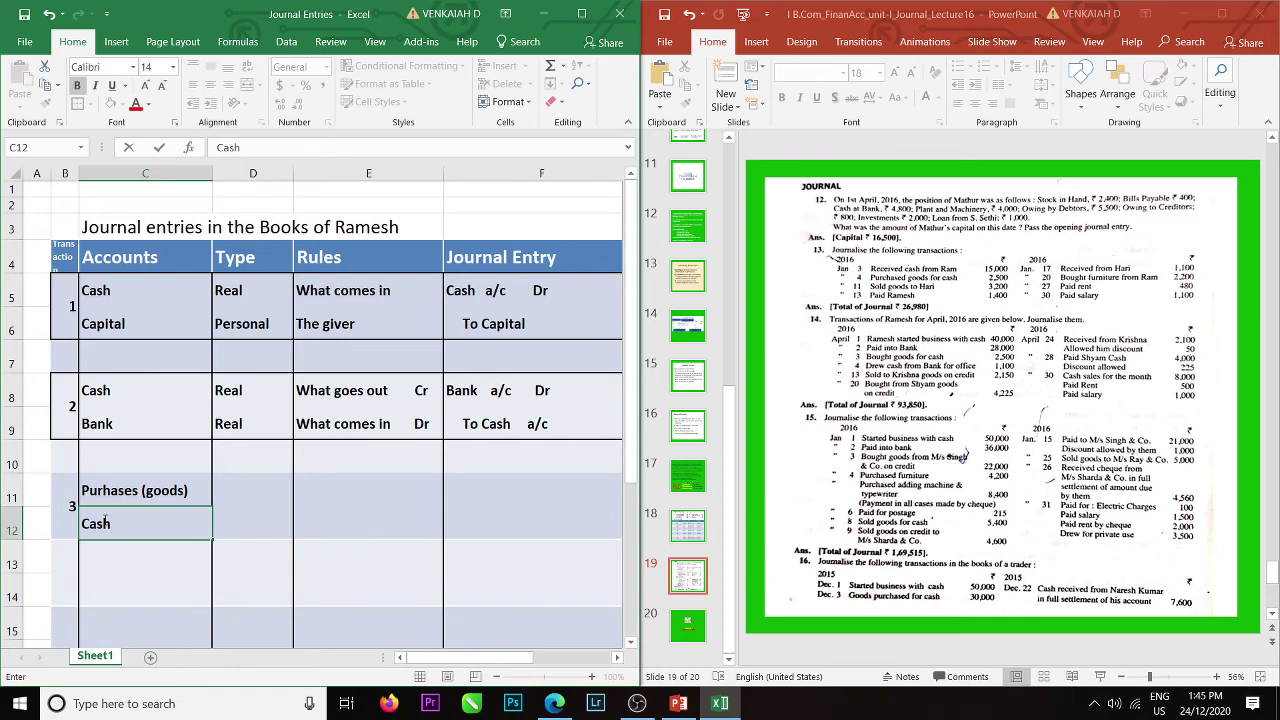
Set the account type to Real for both transaction 3 accounts in D11 and D12.
click(240, 490)
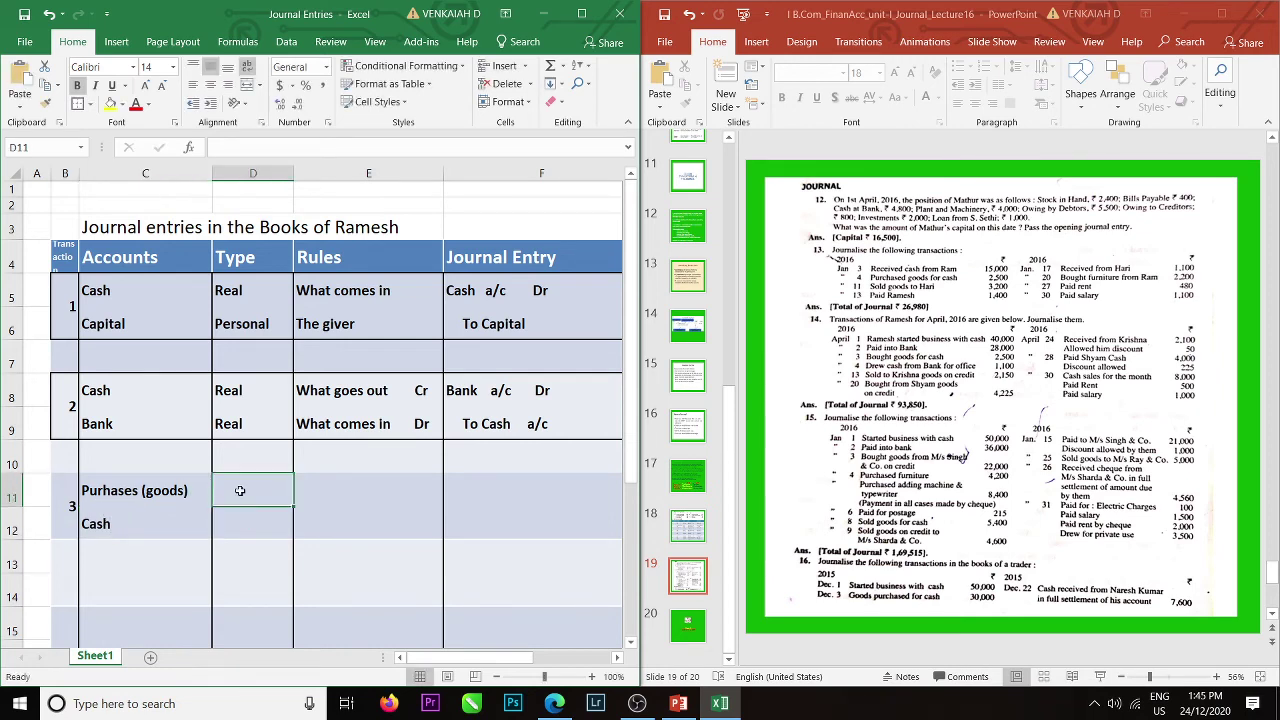
text(Real)
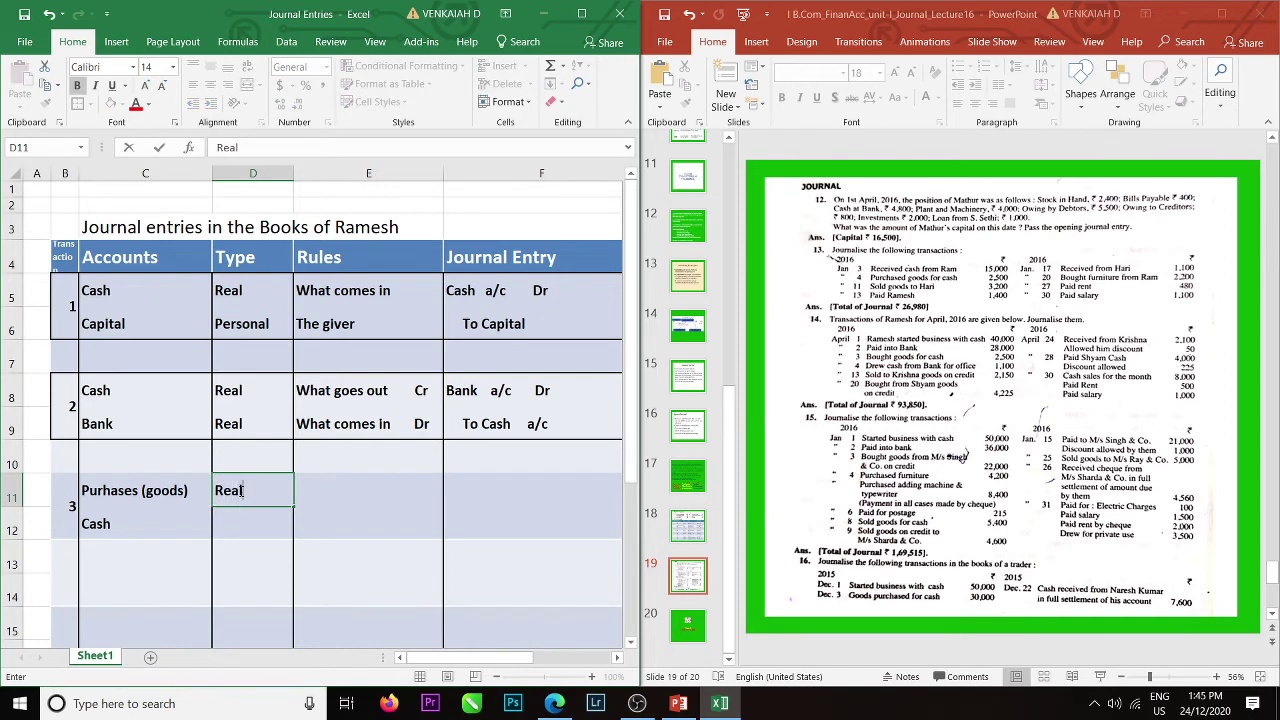
click(254, 535)
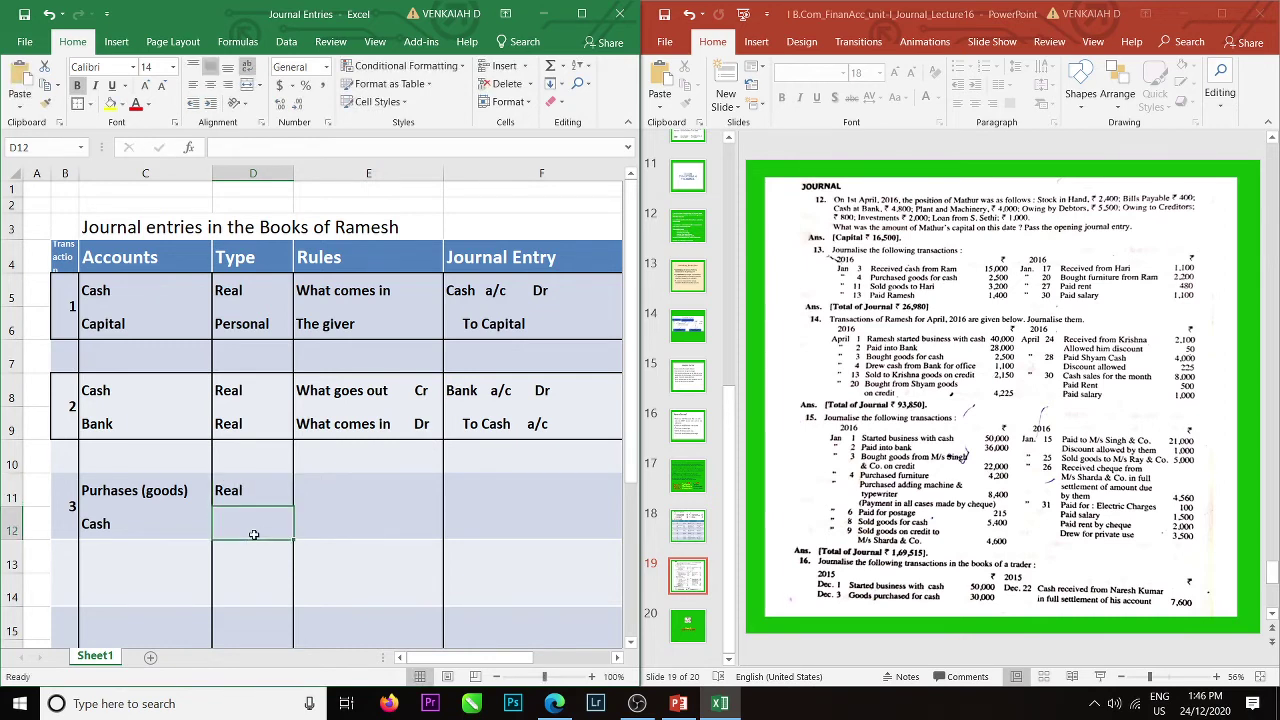
text(Real)
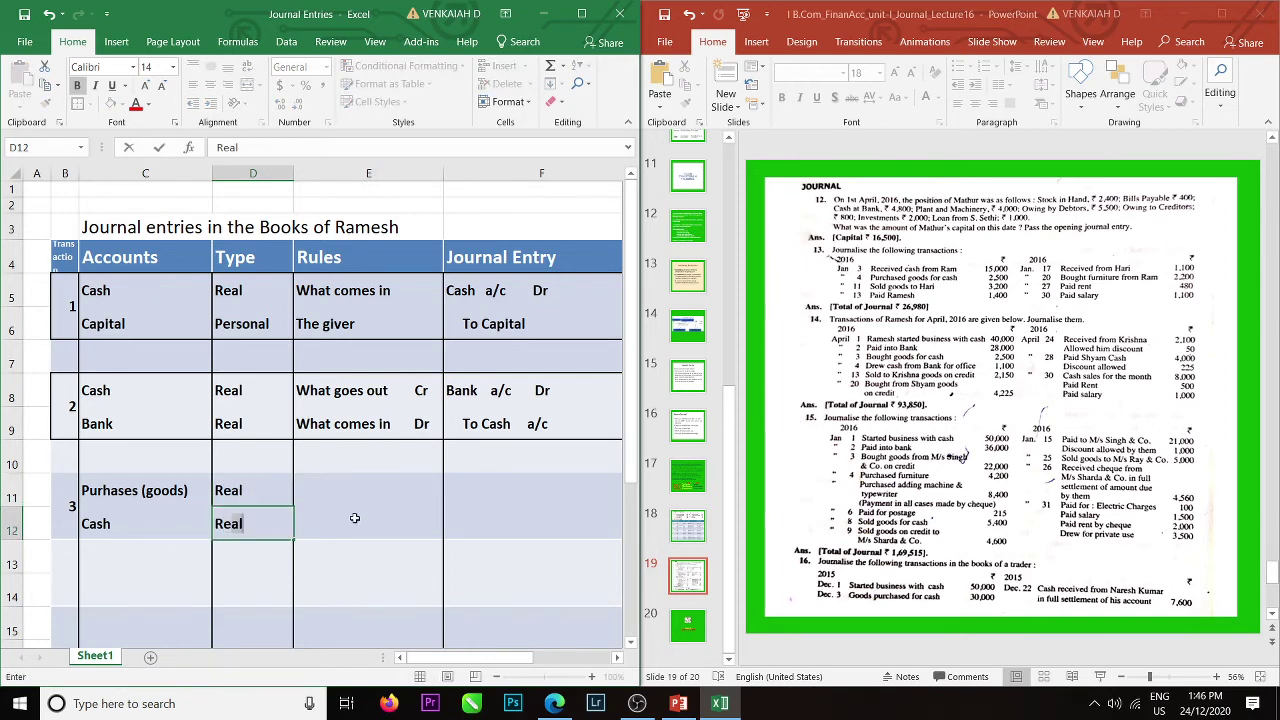
Enter the rule "What goes out Cr" in E12 and copy "What comes in Dr" from E9 into E11.
click(334, 527)
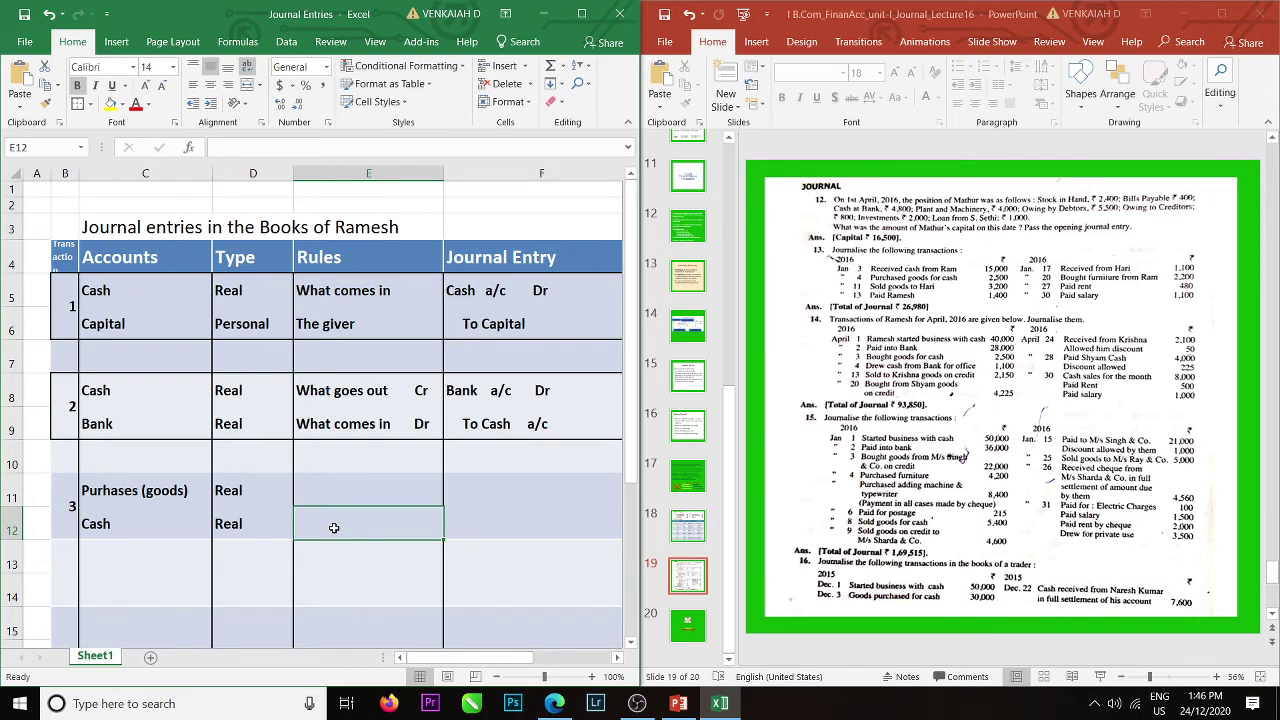
text(What )
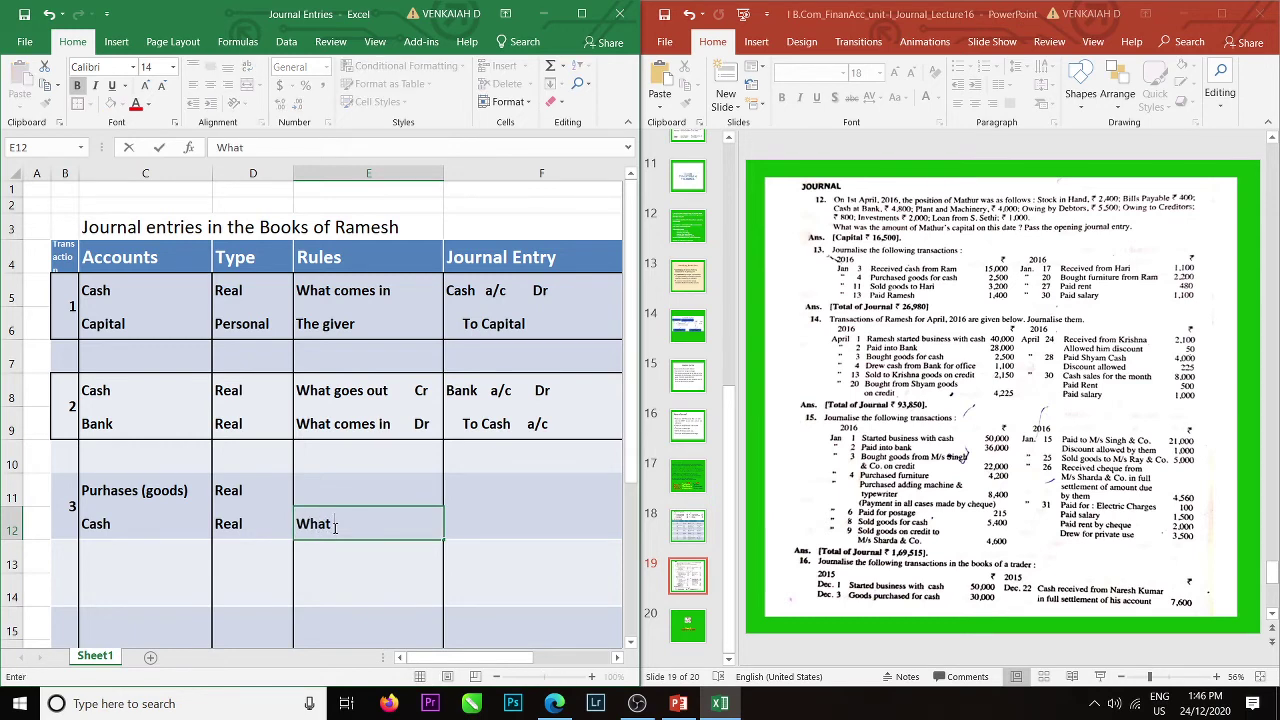
text(goes out   Cr)
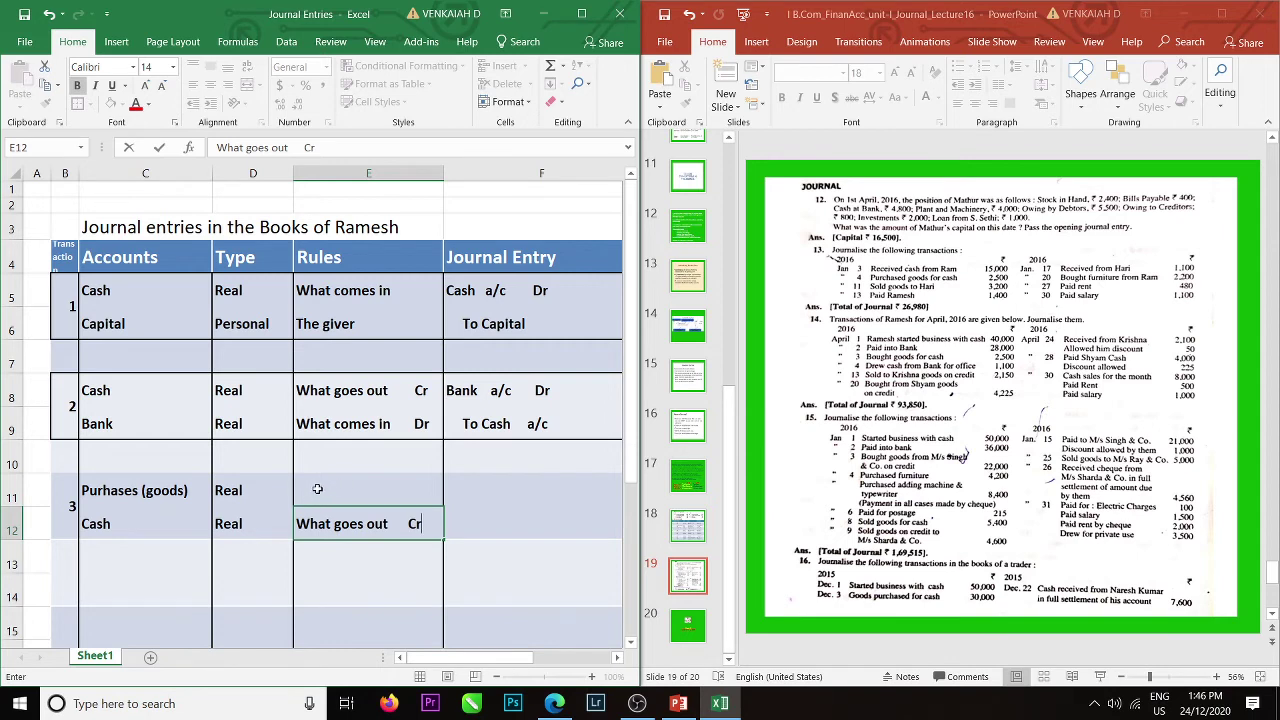
click(317, 489)
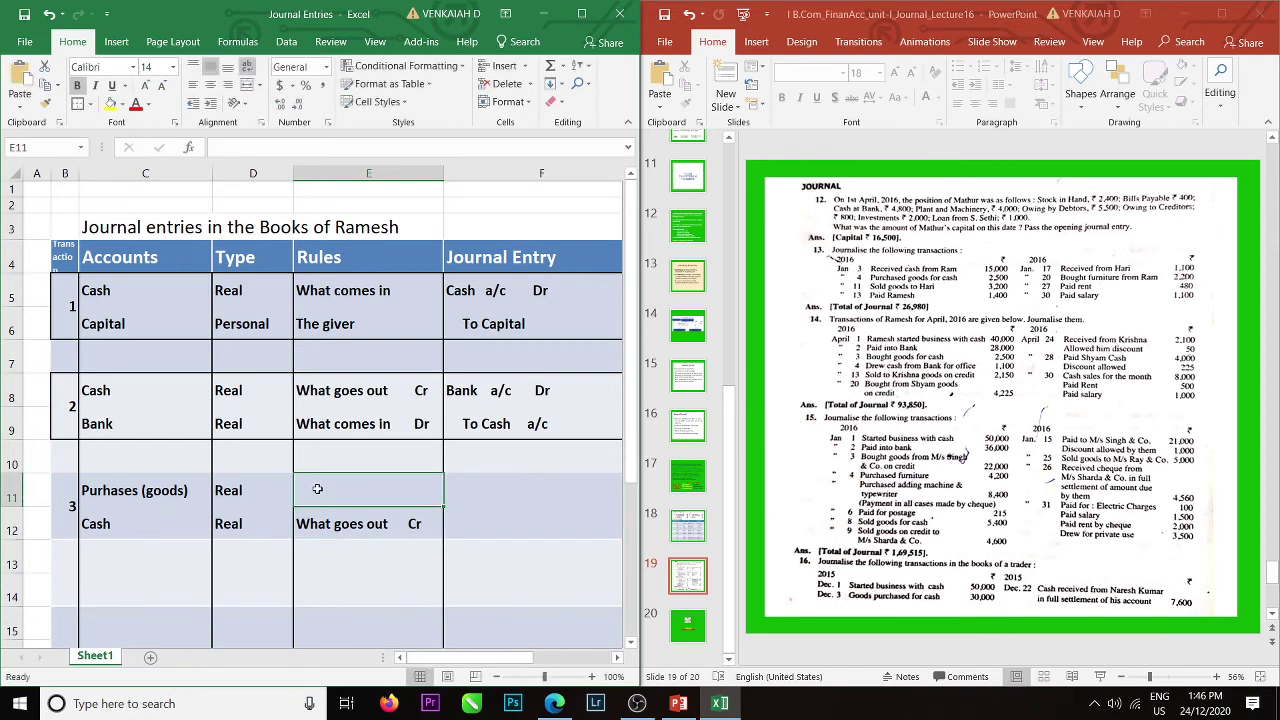
click(334, 427)
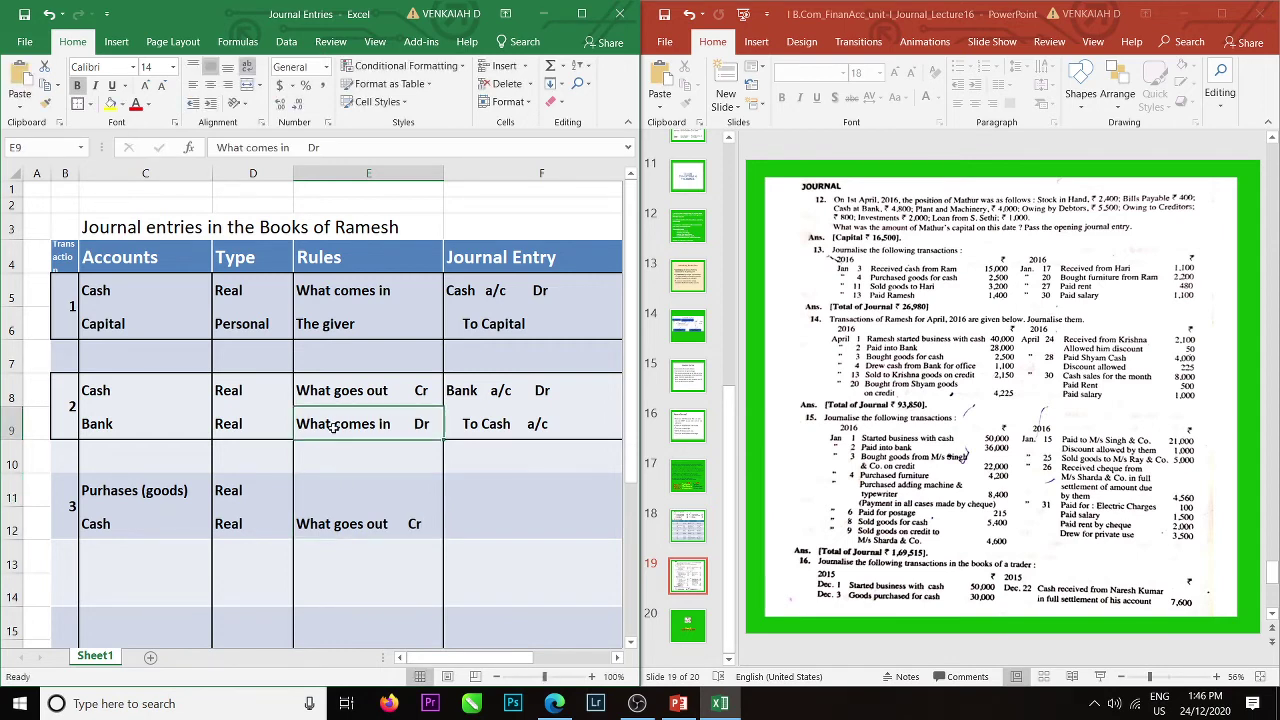
key(ctrl+c)
click(336, 487)
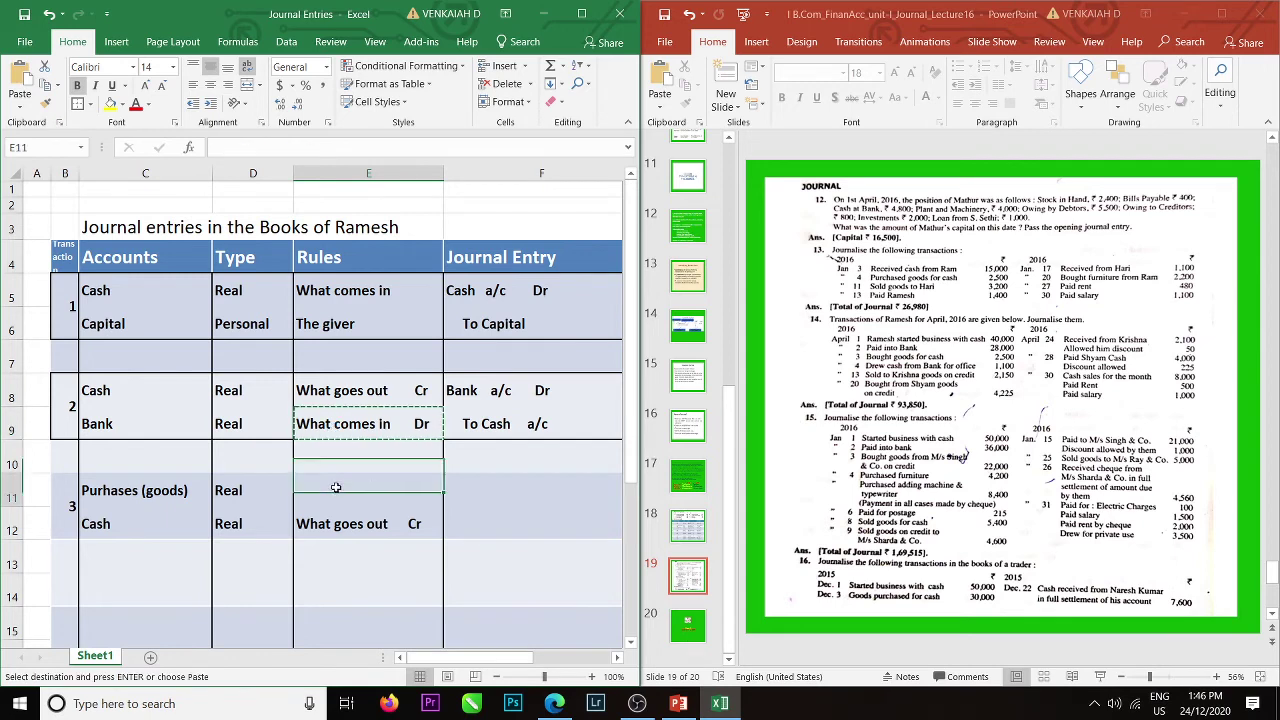
key(ctrl+v)
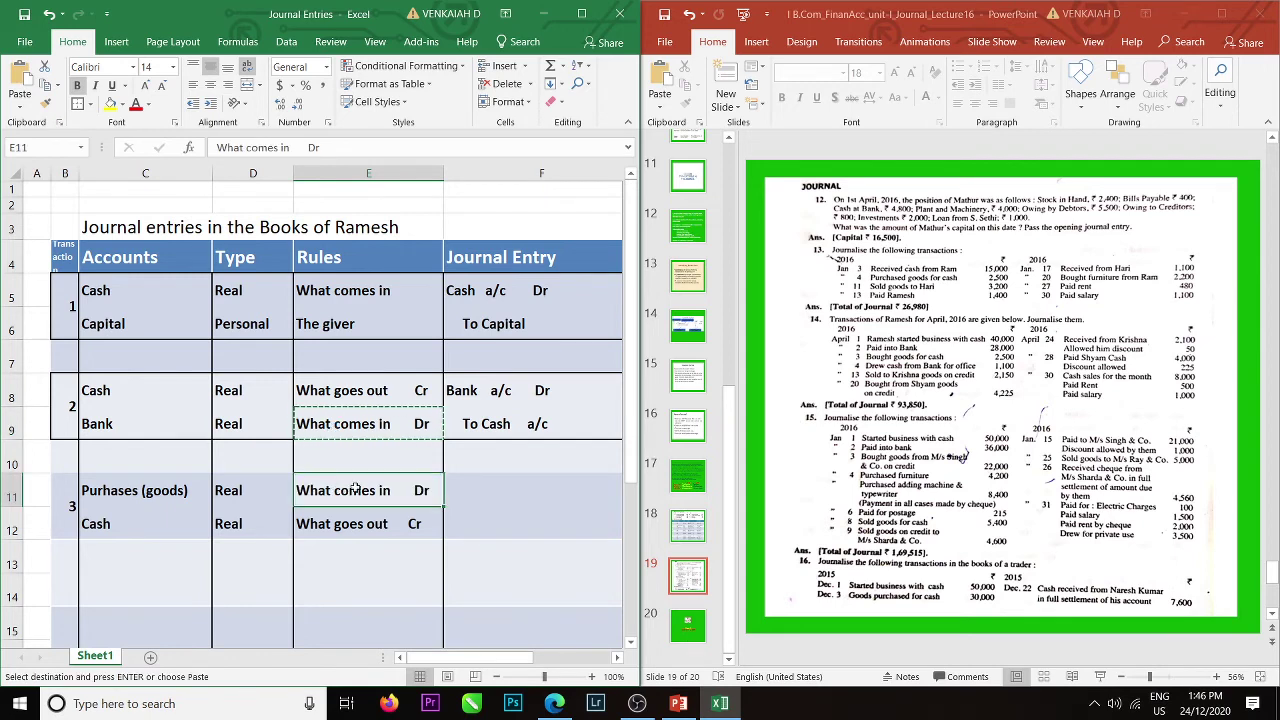
Enter transaction 3's journal entry: "Purchases a/c Dr" in F11 and the indented "To Cash a/c" in F12.
click(499, 487)
text(P)
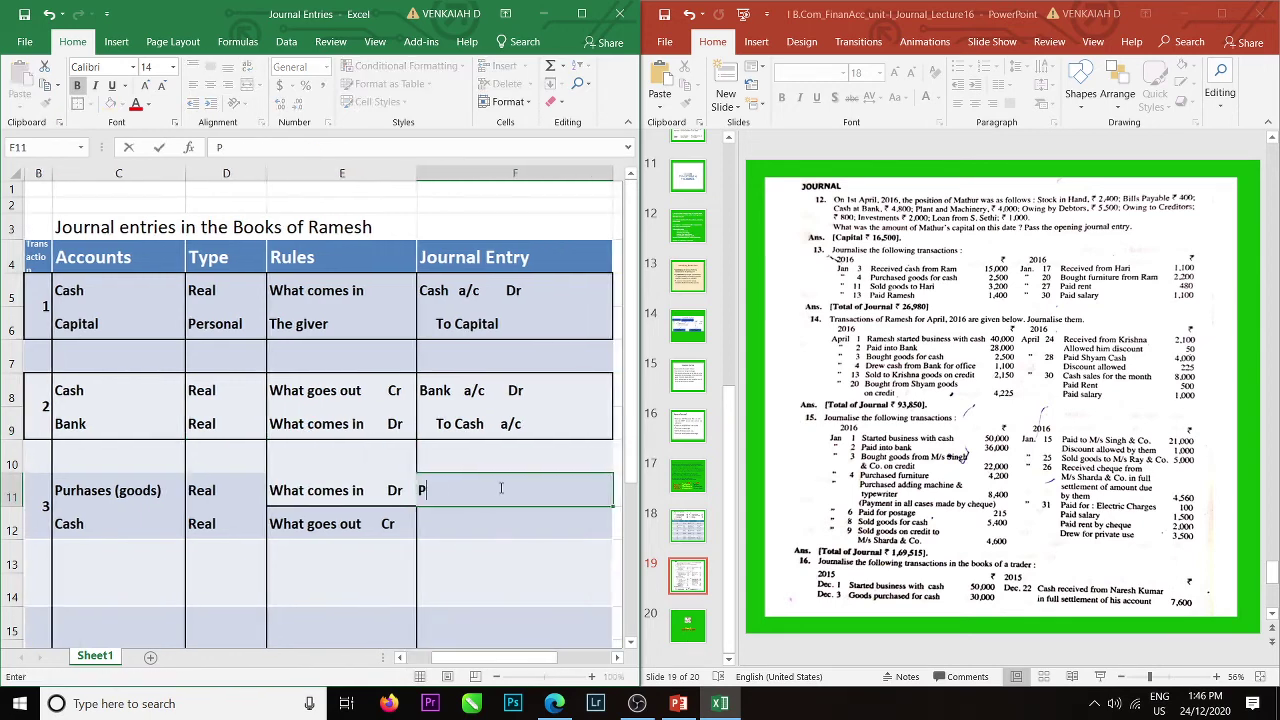
text(urcha)
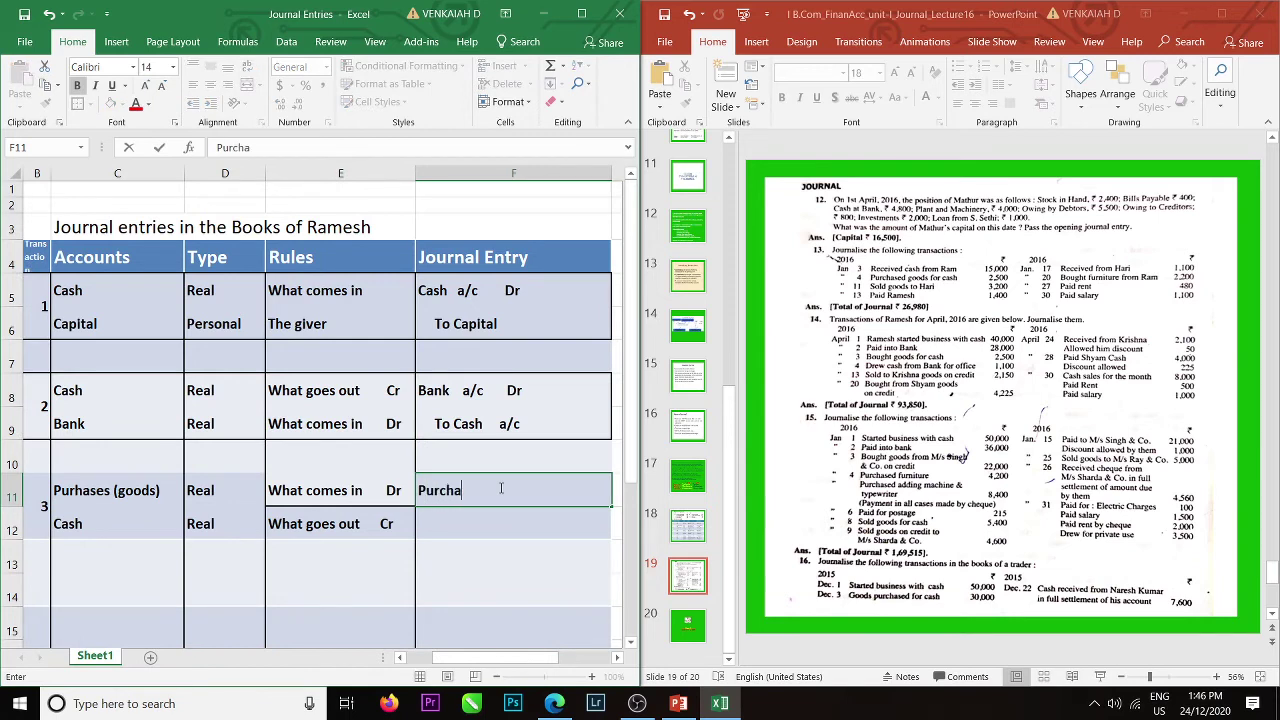
text(ses  a/c  Dr)
key(Return)
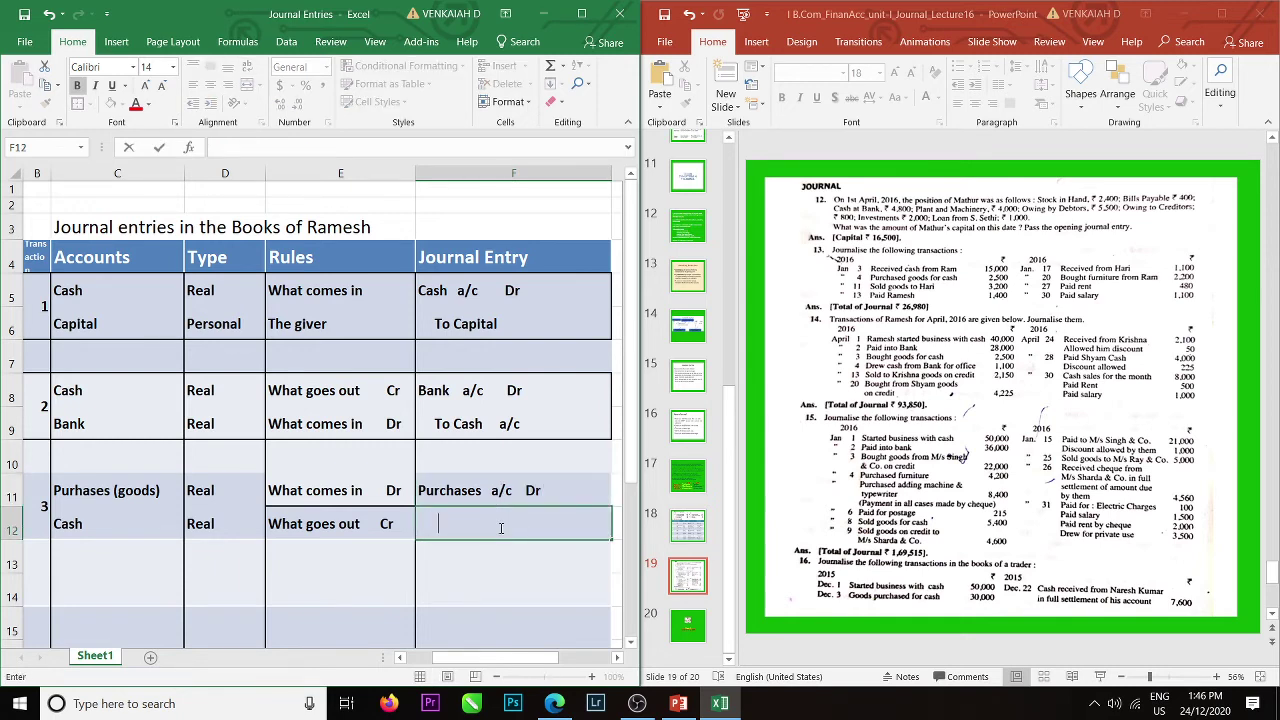
text(To Cash   a/c)
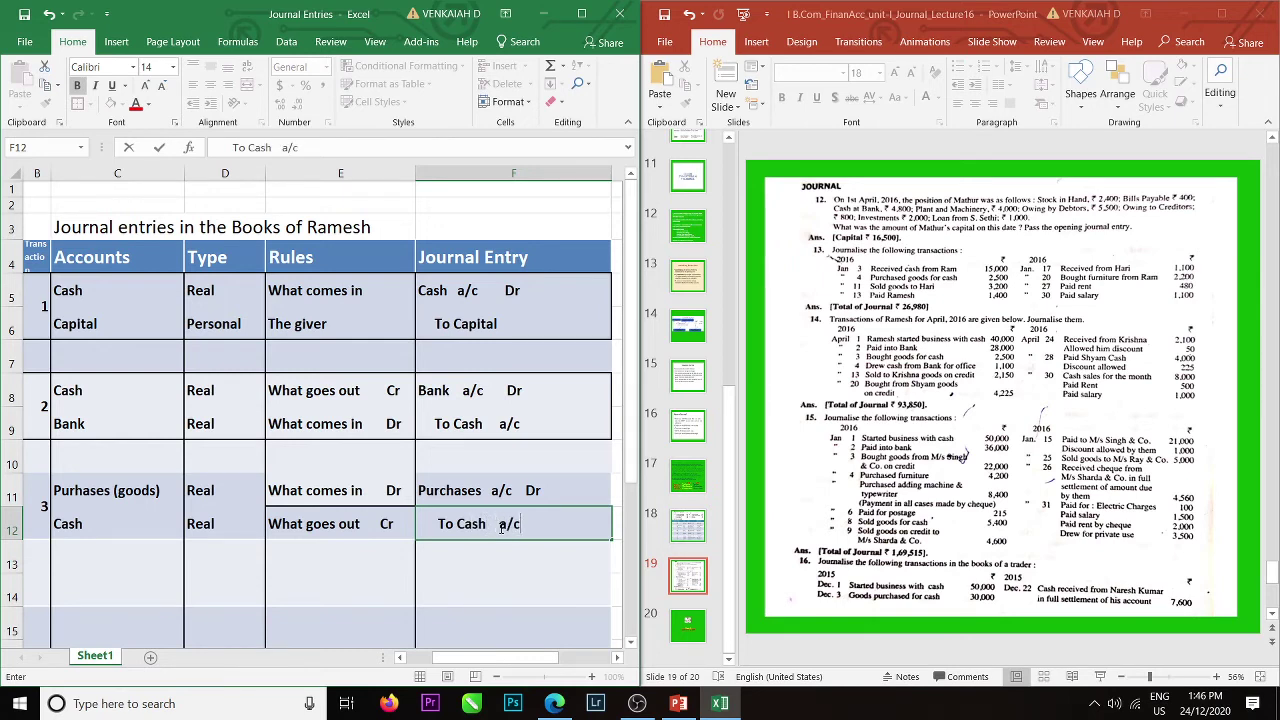
Apply an outside border around the transaction 3 block in rows 11 and 12, starting from column B.
click(388, 559)
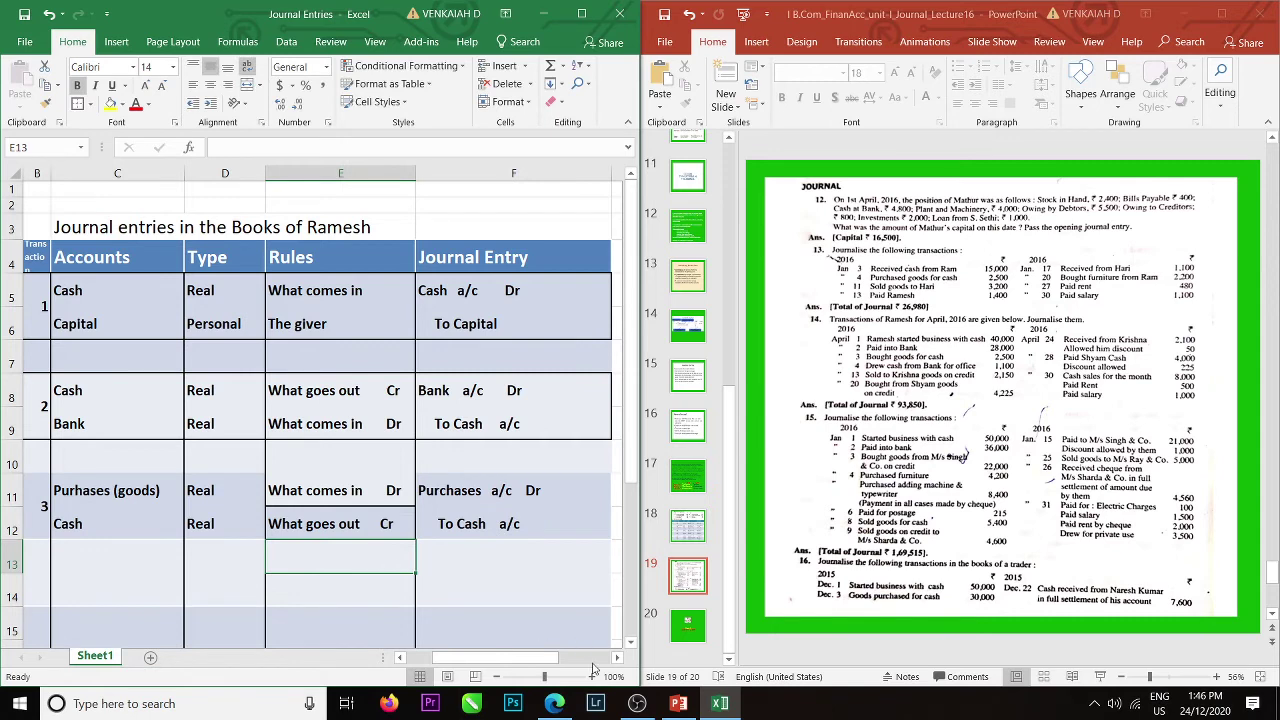
click(400, 658)
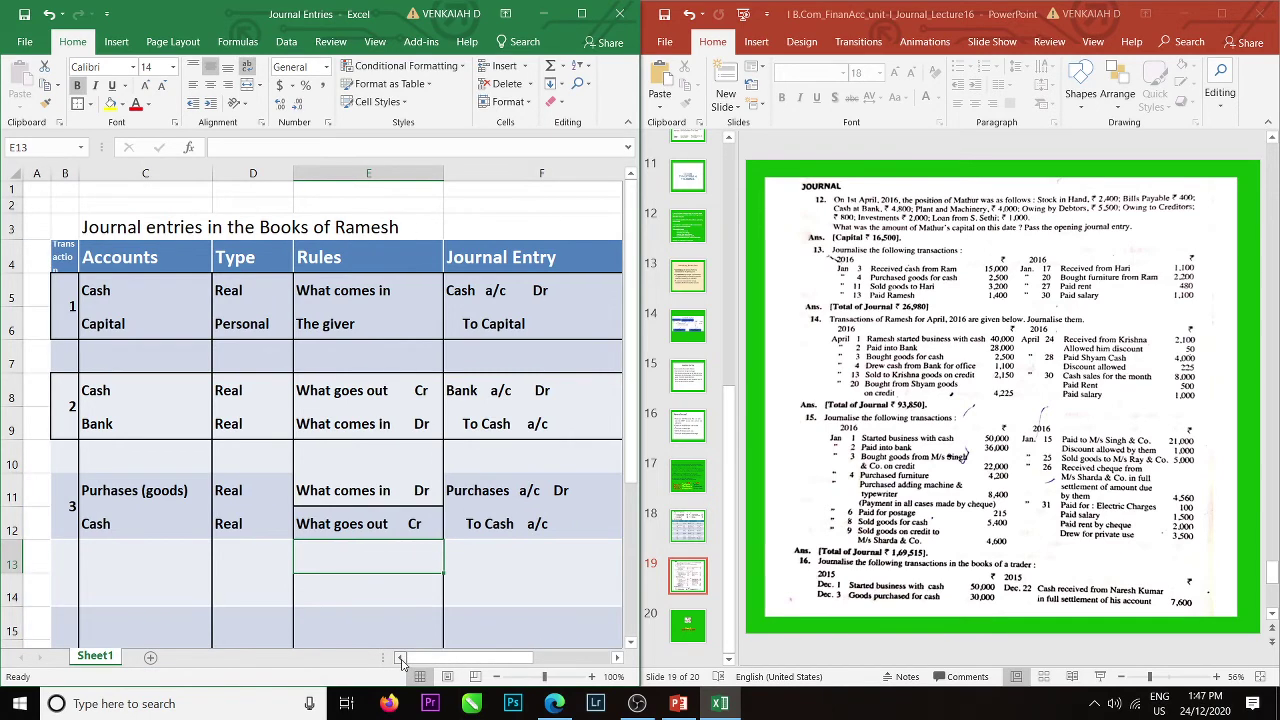
click(62, 486)
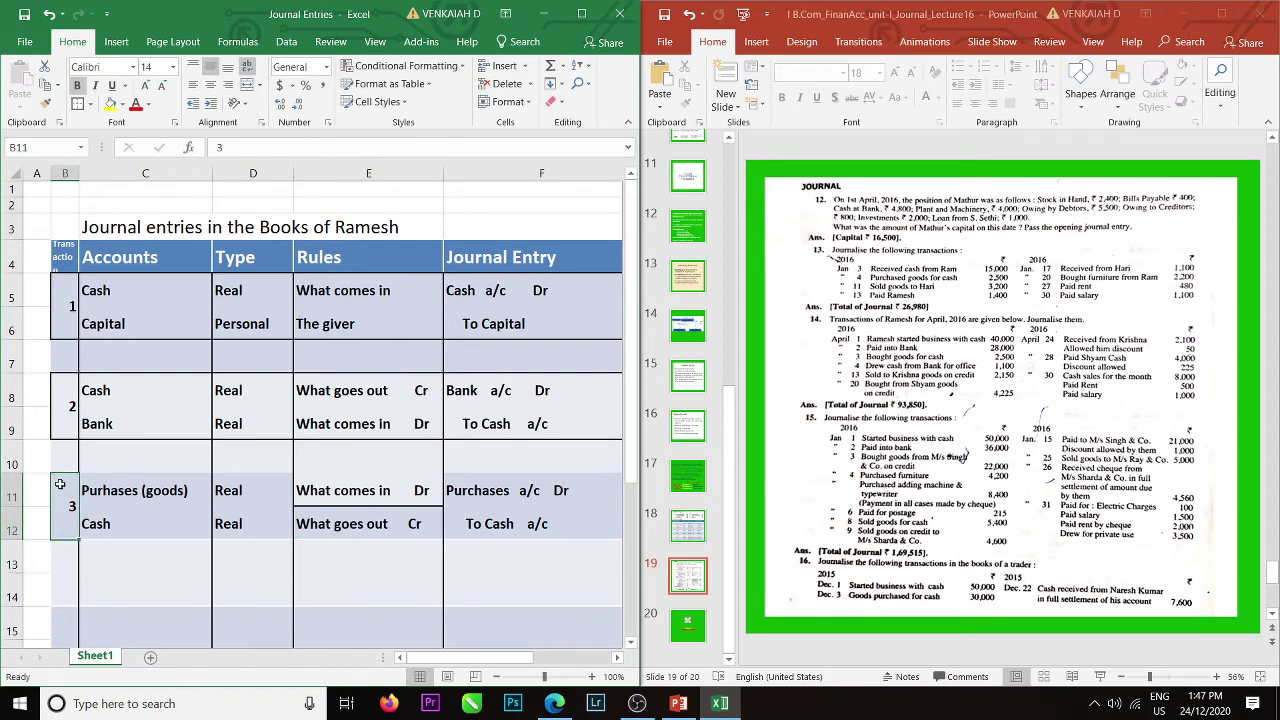
drag(60, 484, 550, 504)
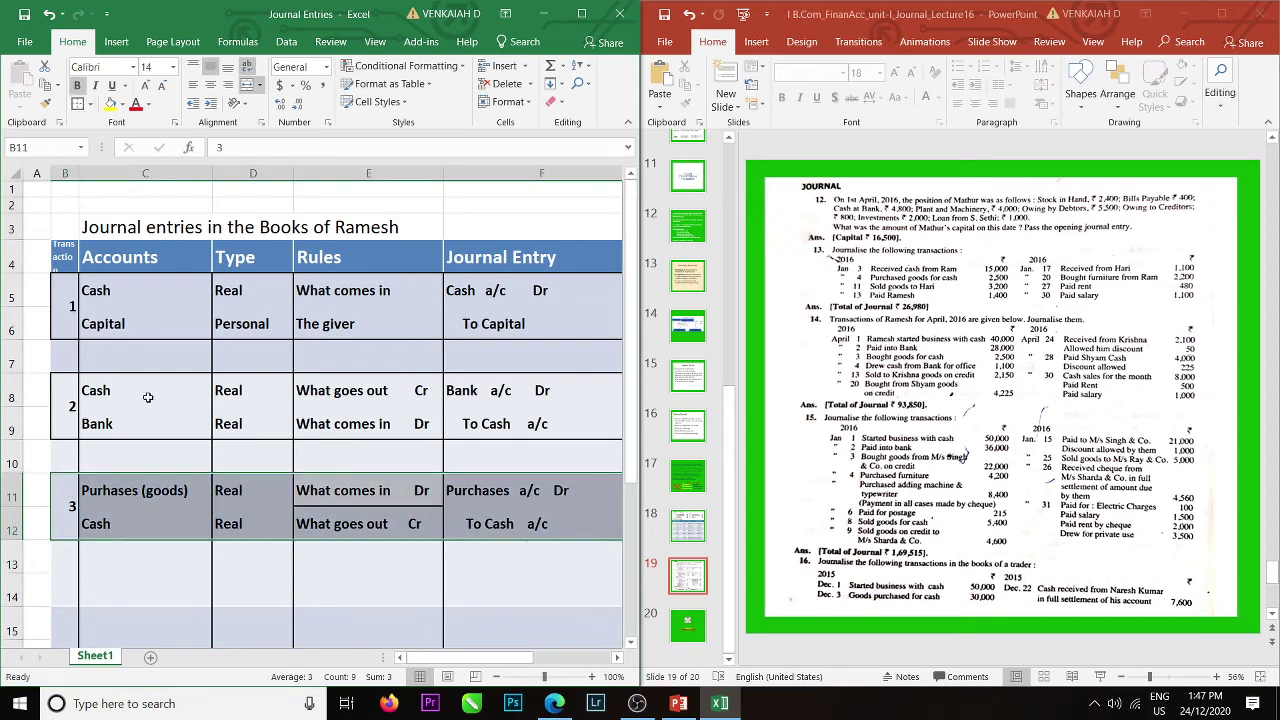
Insert a blank row at row 13, directly below the transaction 3 block.
click(10, 564)
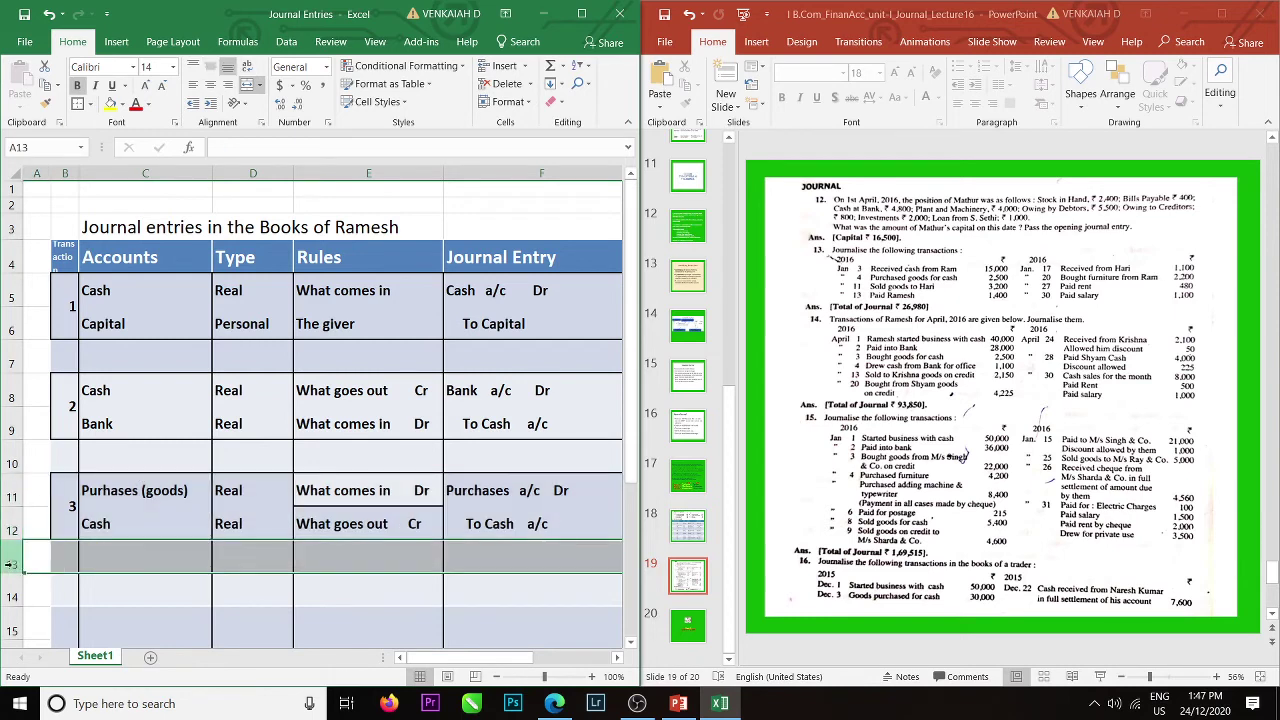
right_click(10, 564)
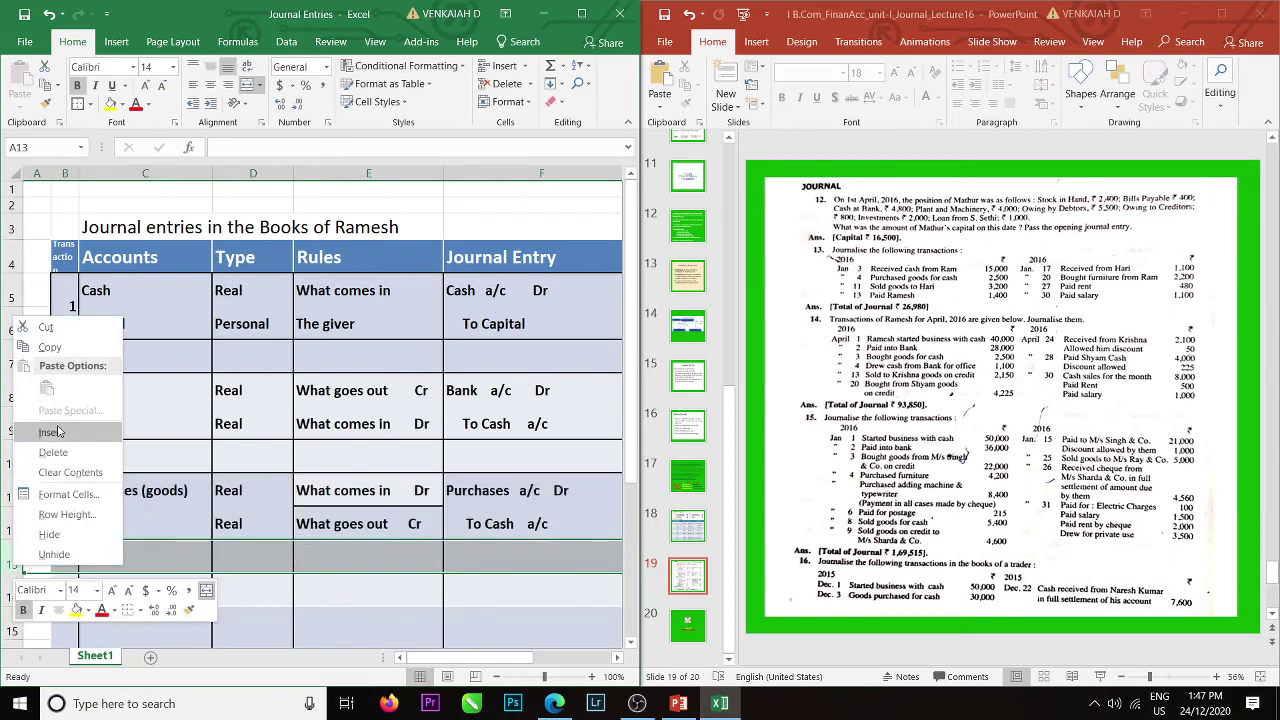
click(55, 432)
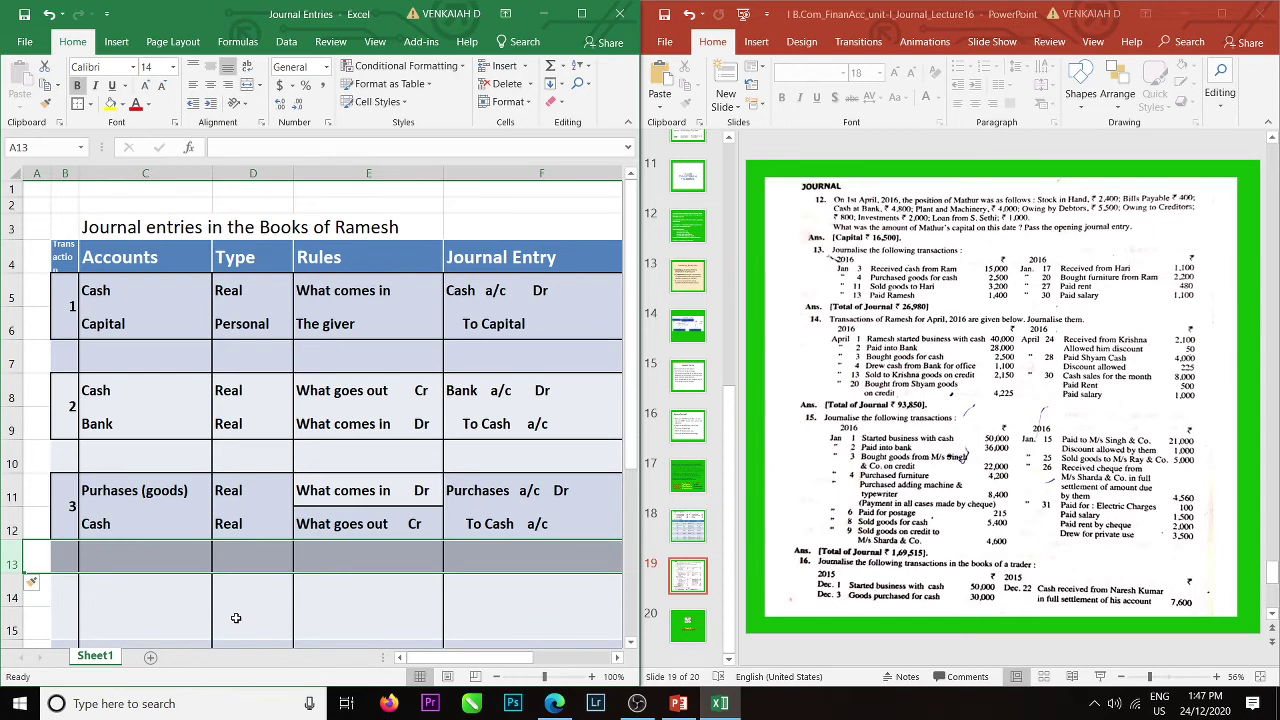
Number the fourth transaction 4 in merged cell B14 and enter its accounts, "Cash" in C14 and "Bank" in C15.
click(136, 598)
click(63, 587)
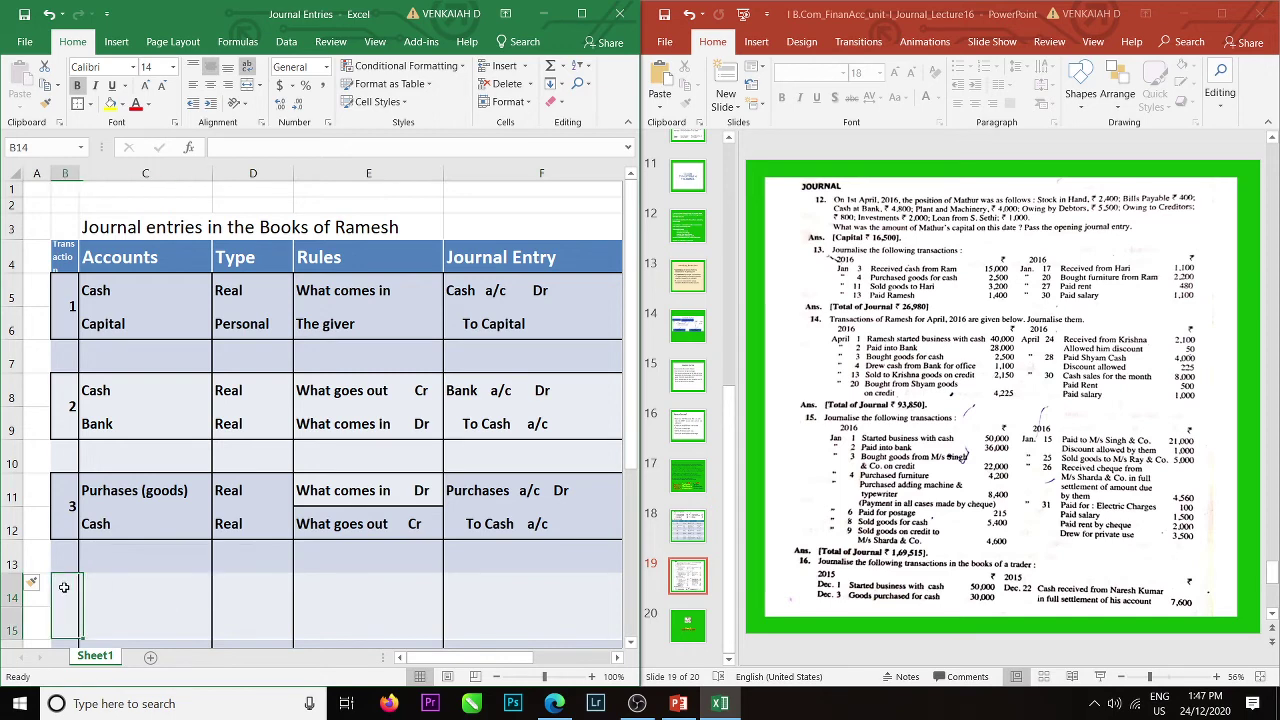
text(4)
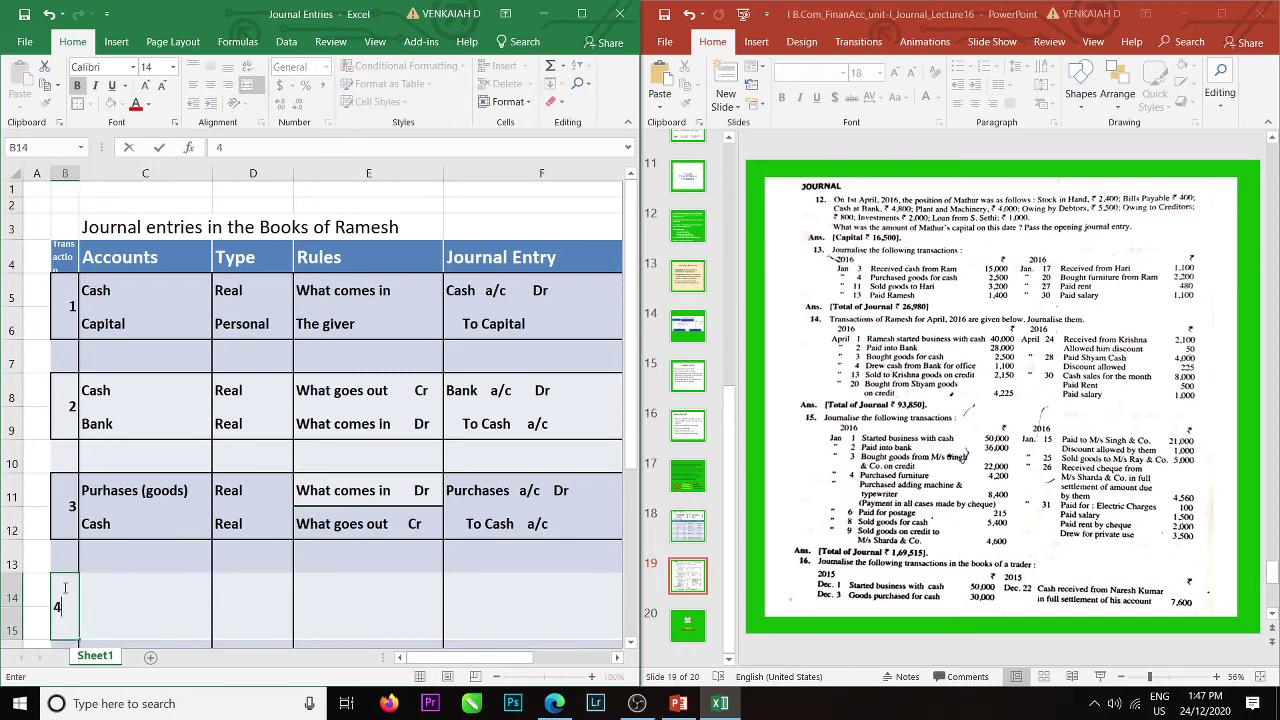
click(116, 582)
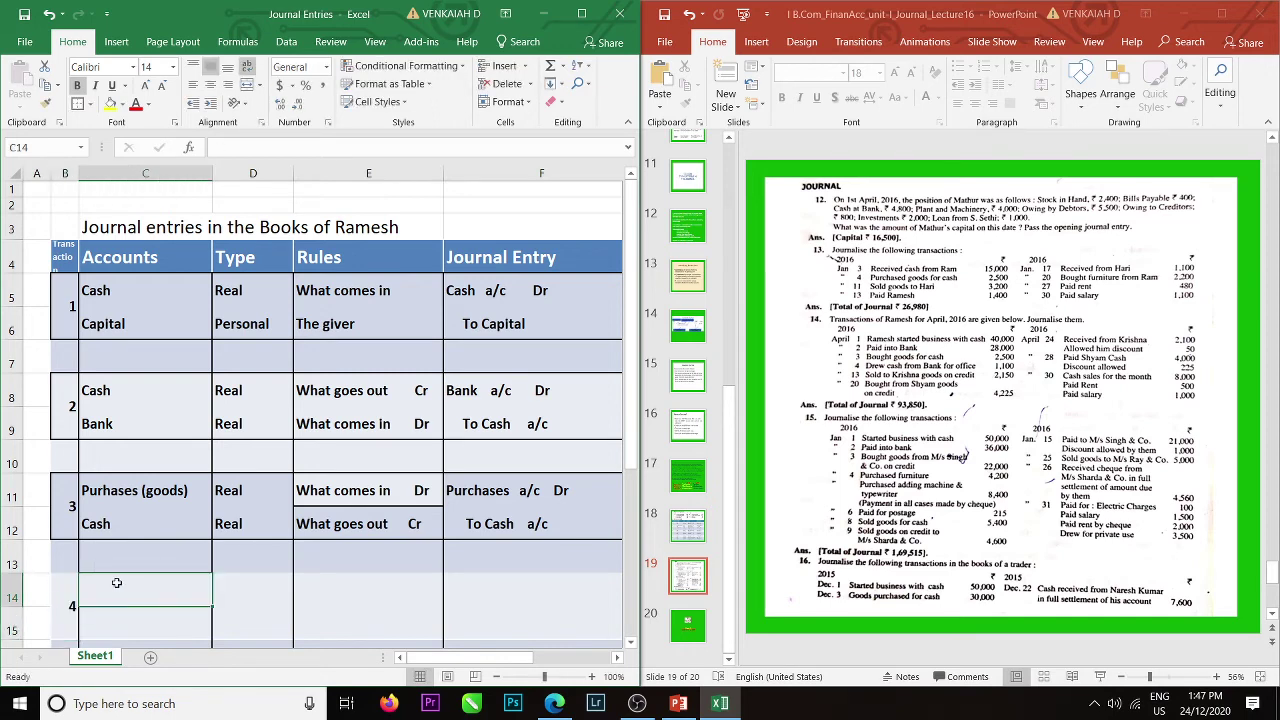
text(Cash)
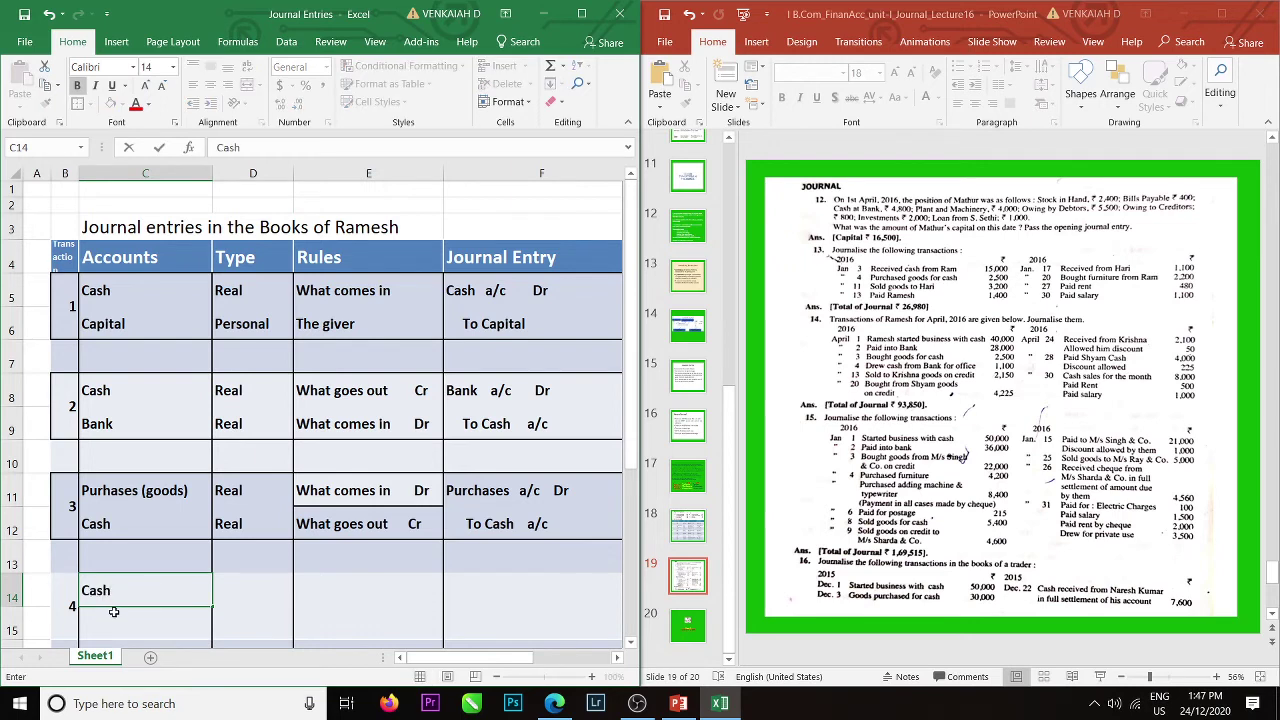
click(114, 614)
text(Bank)
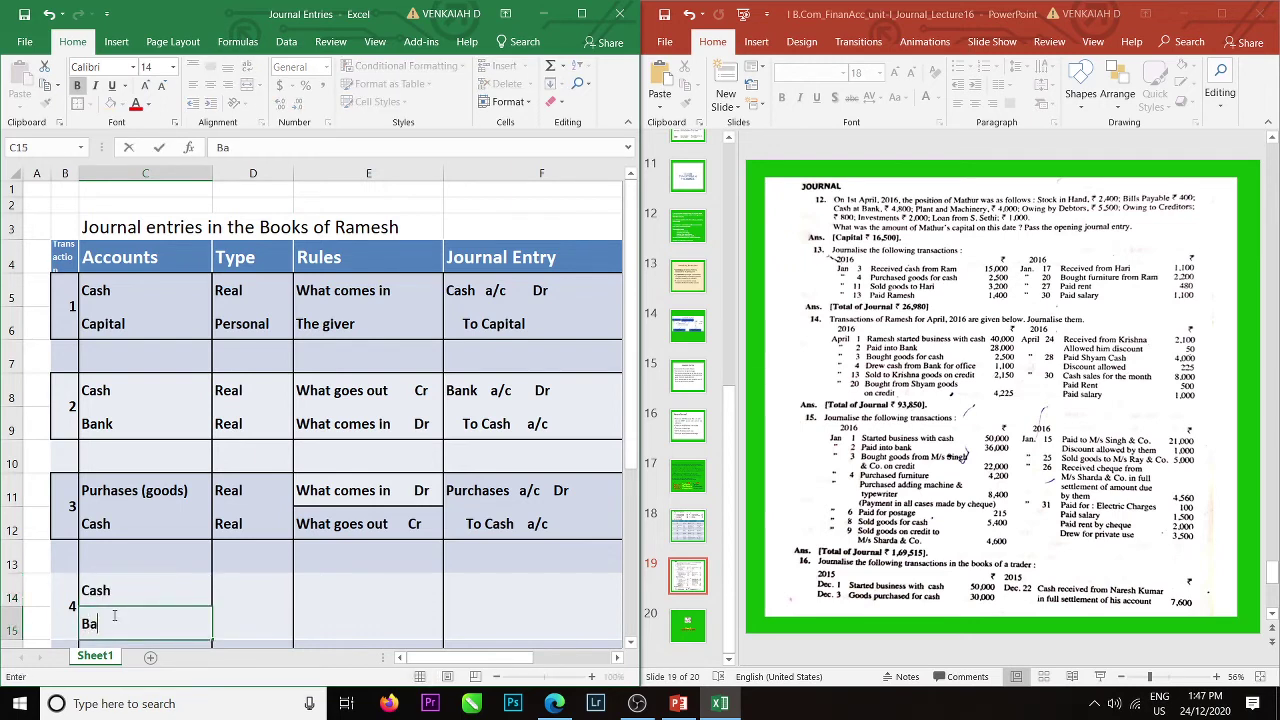
Enter the type "Real" for both accounts of transaction 4, in D14 and D15.
click(240, 586)
text(Real)
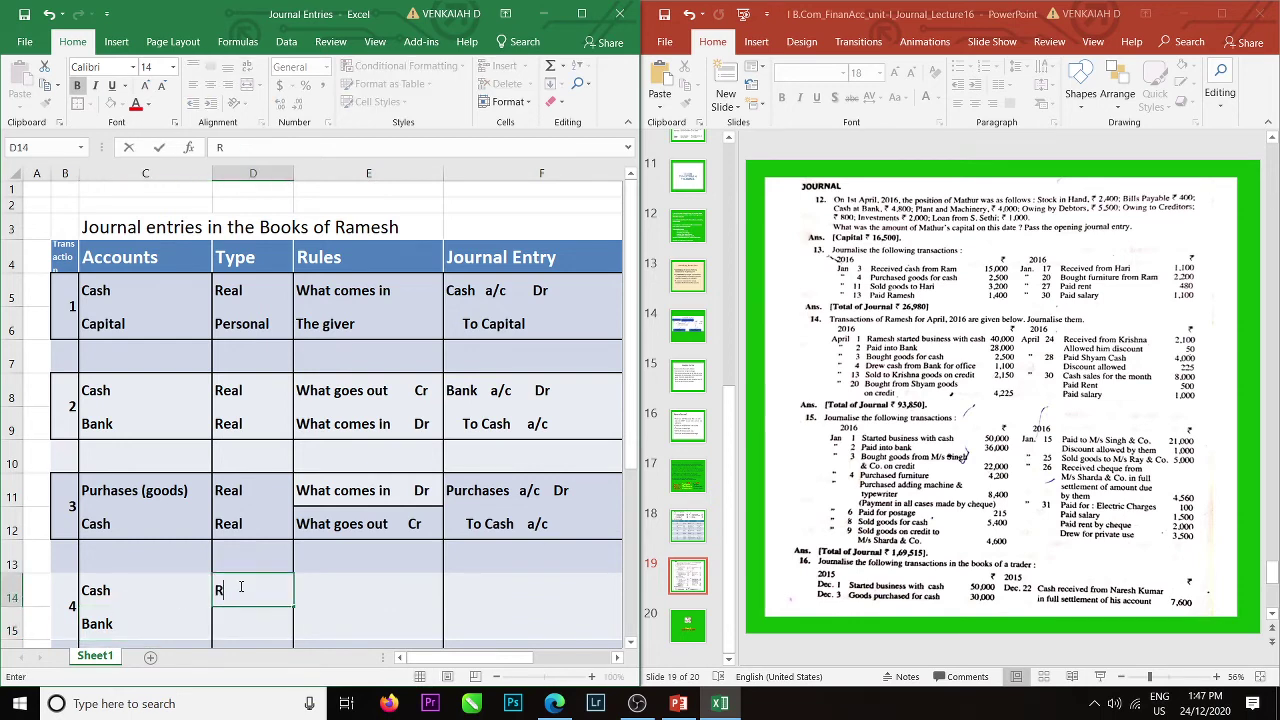
click(243, 625)
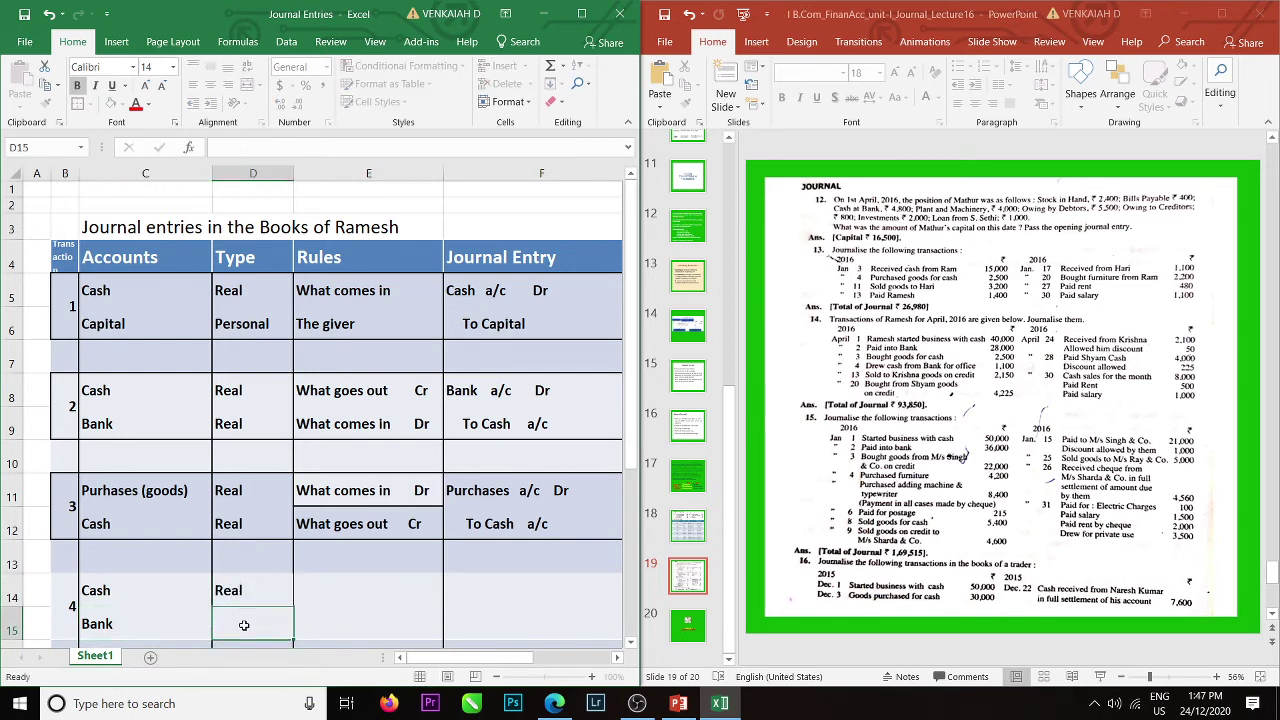
text(Real)
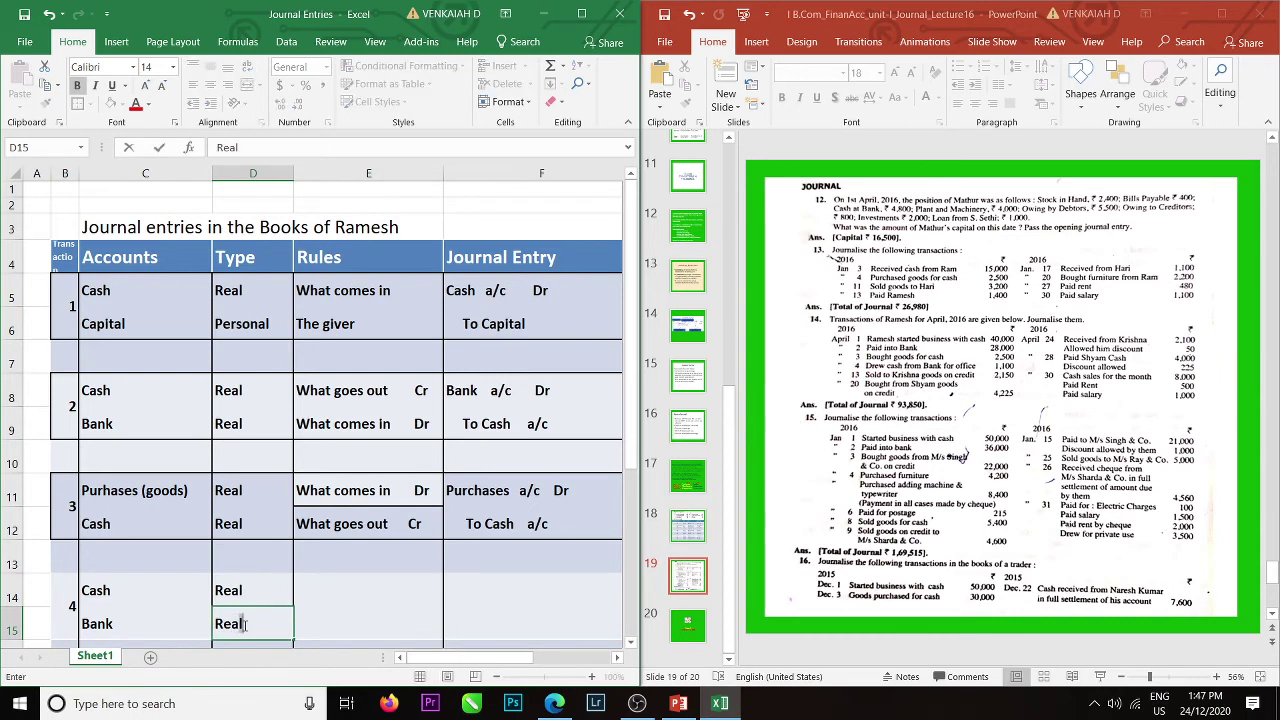
Enter the rule "What comes in Dr" for the Cash account of transaction 4 in E14.
click(327, 591)
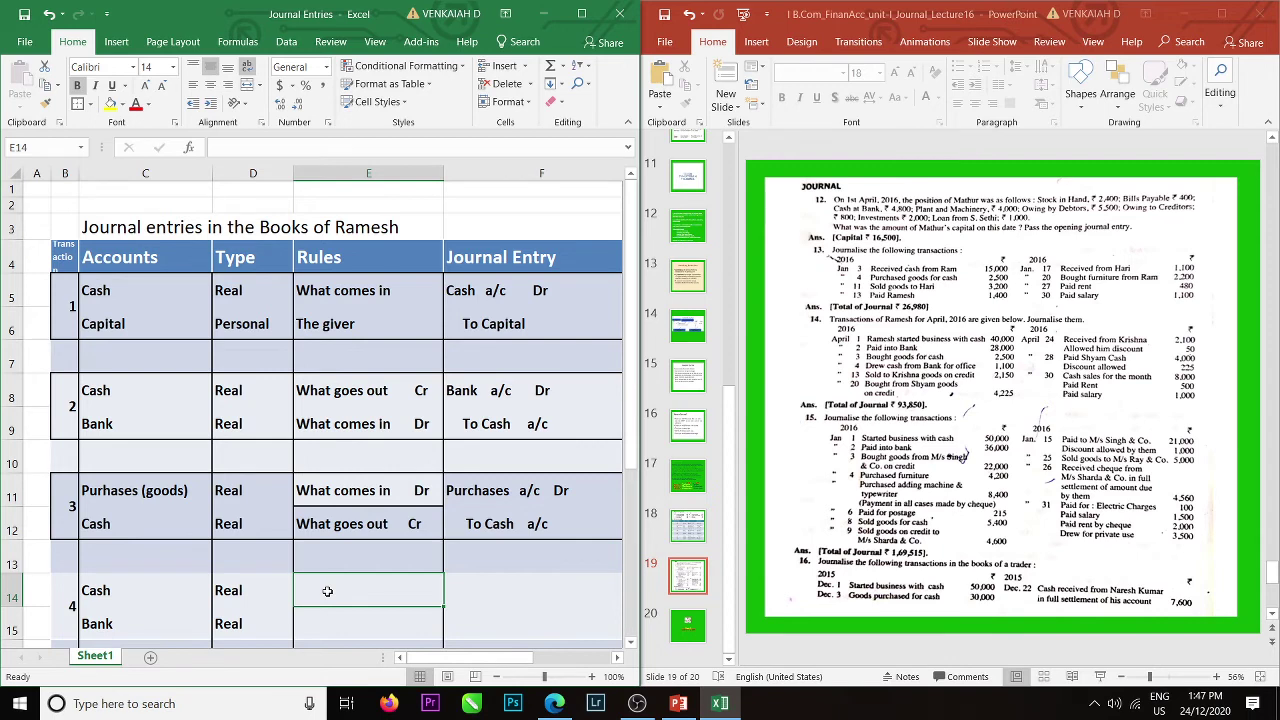
text(W)
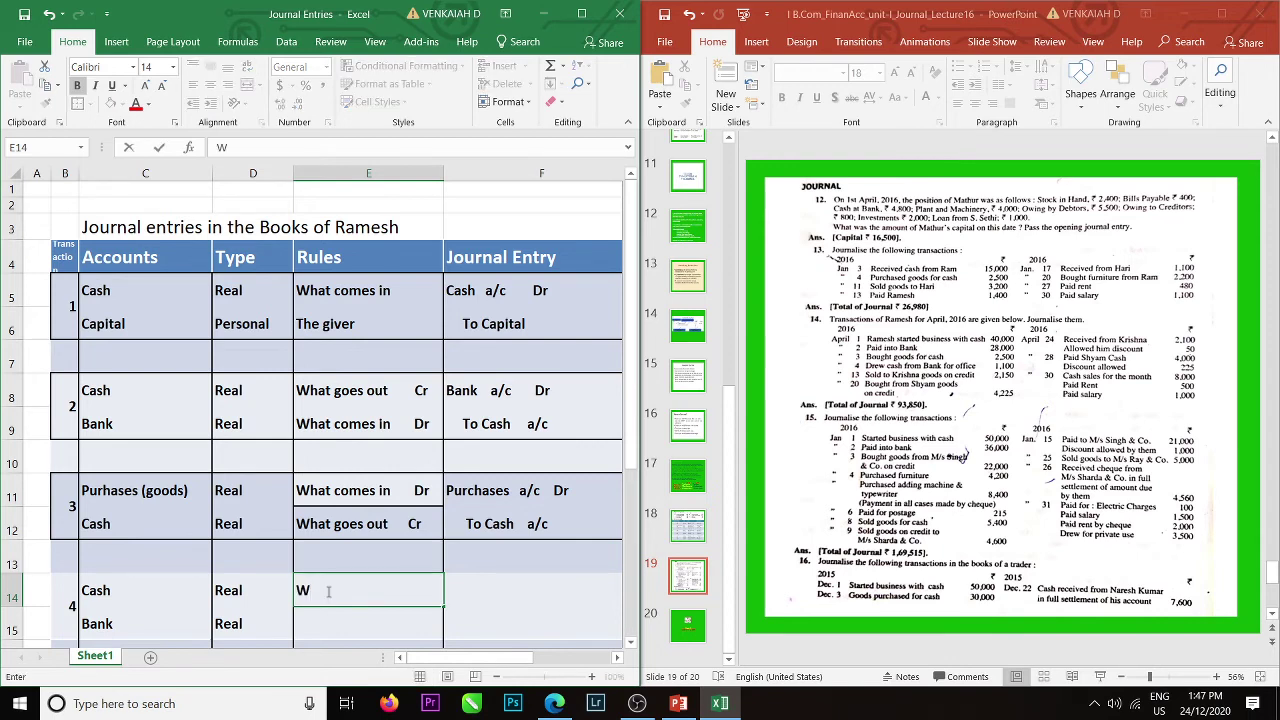
text(hat comes in D)
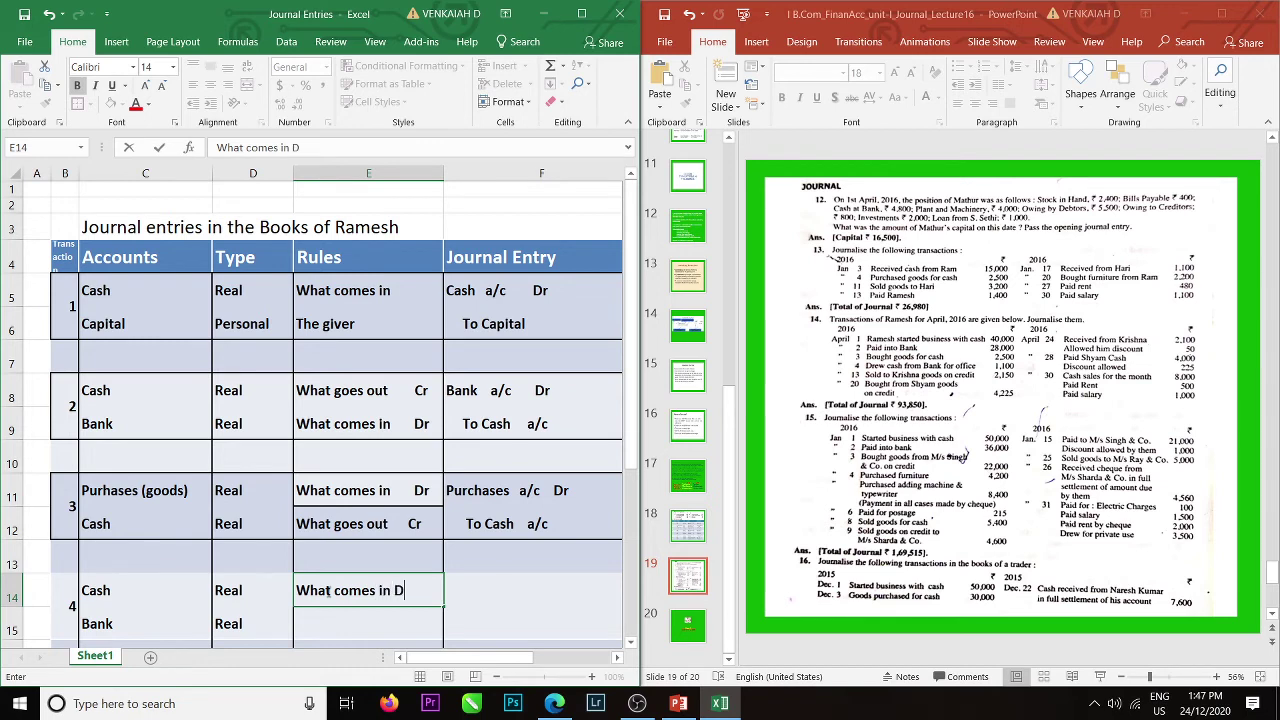
text(r)
key(Return)
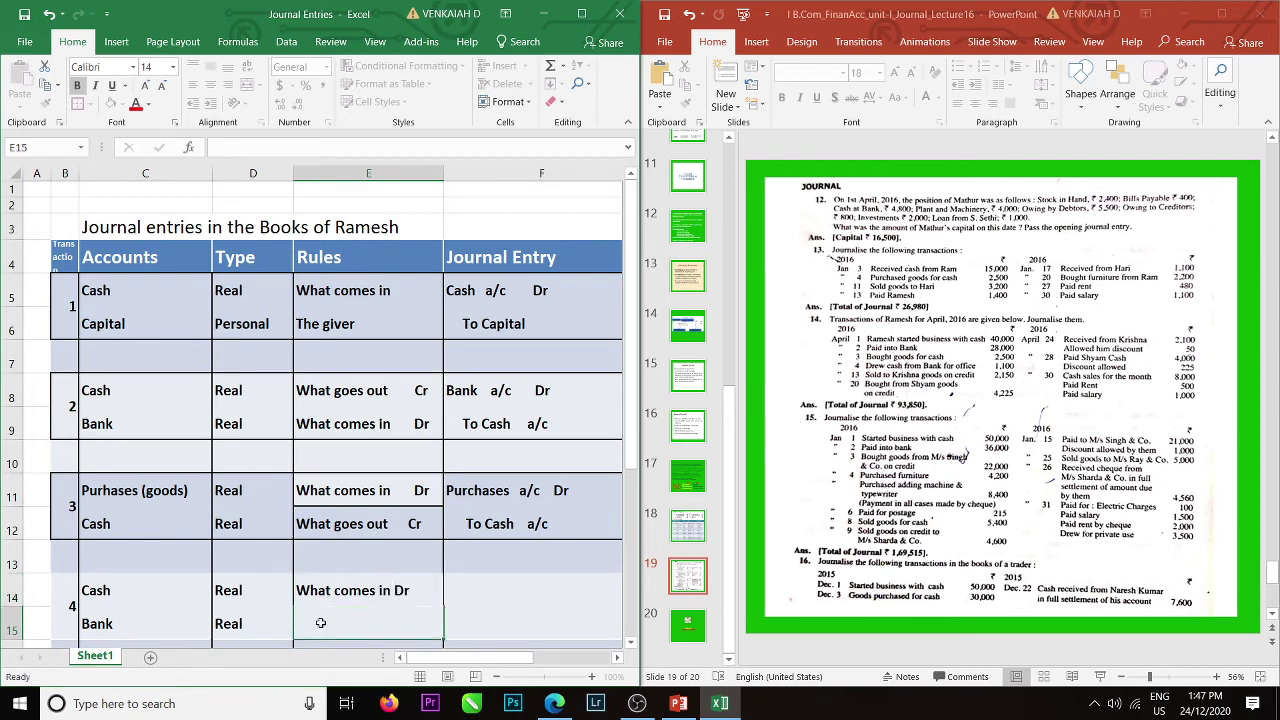
Enter the rule "What goes in Cr" for the Bank account of transaction 4 in E15.
text(What comes in Dr)
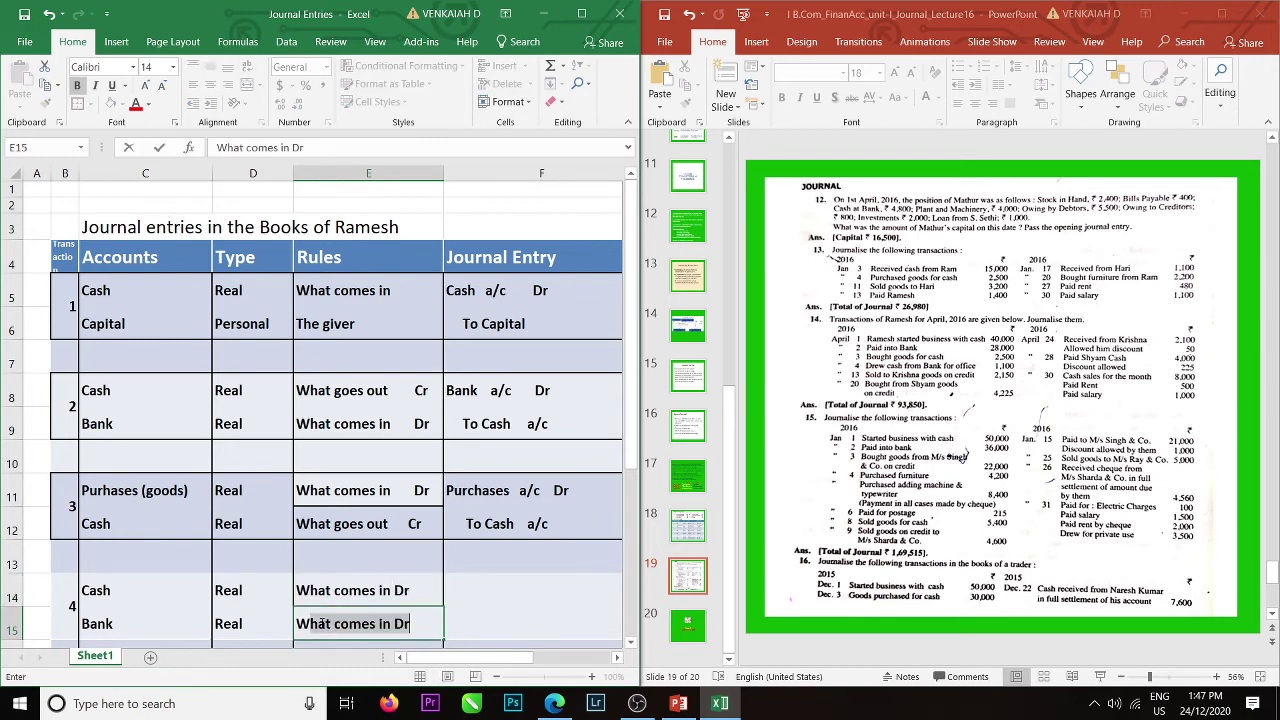
click(363, 627)
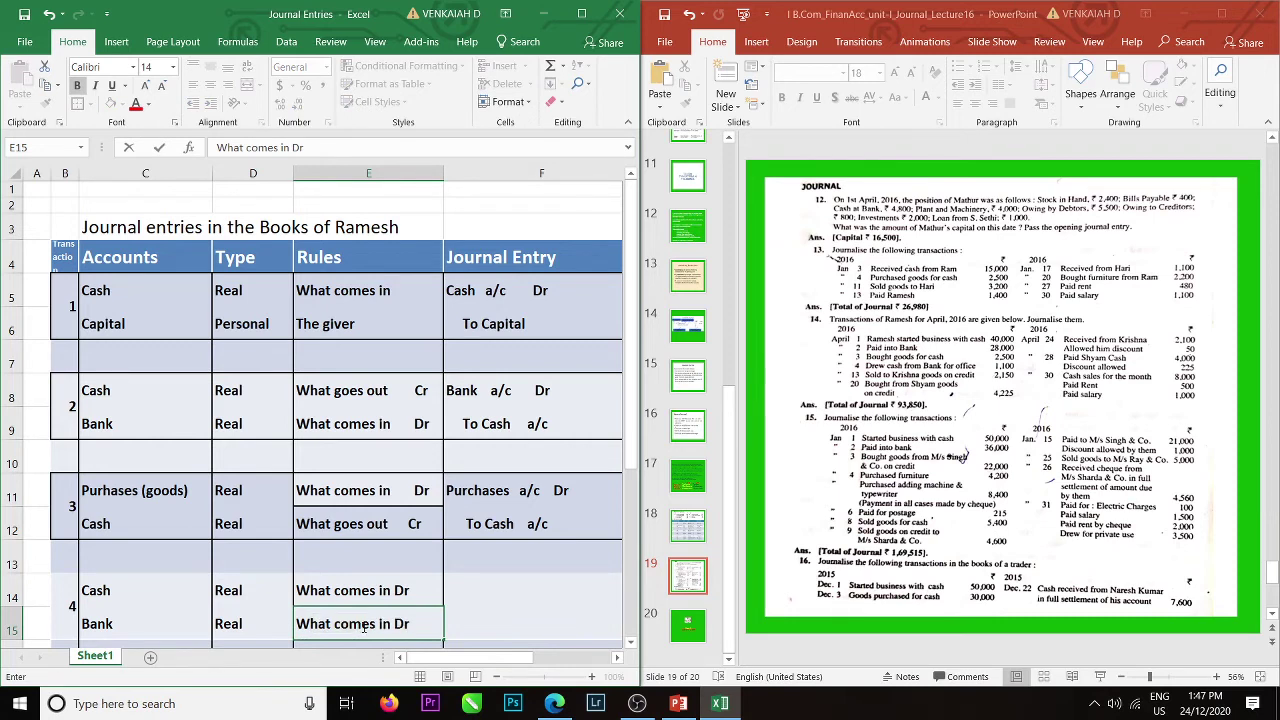
key(BackSpace)
key(BackSpace)
key(BackSpace)
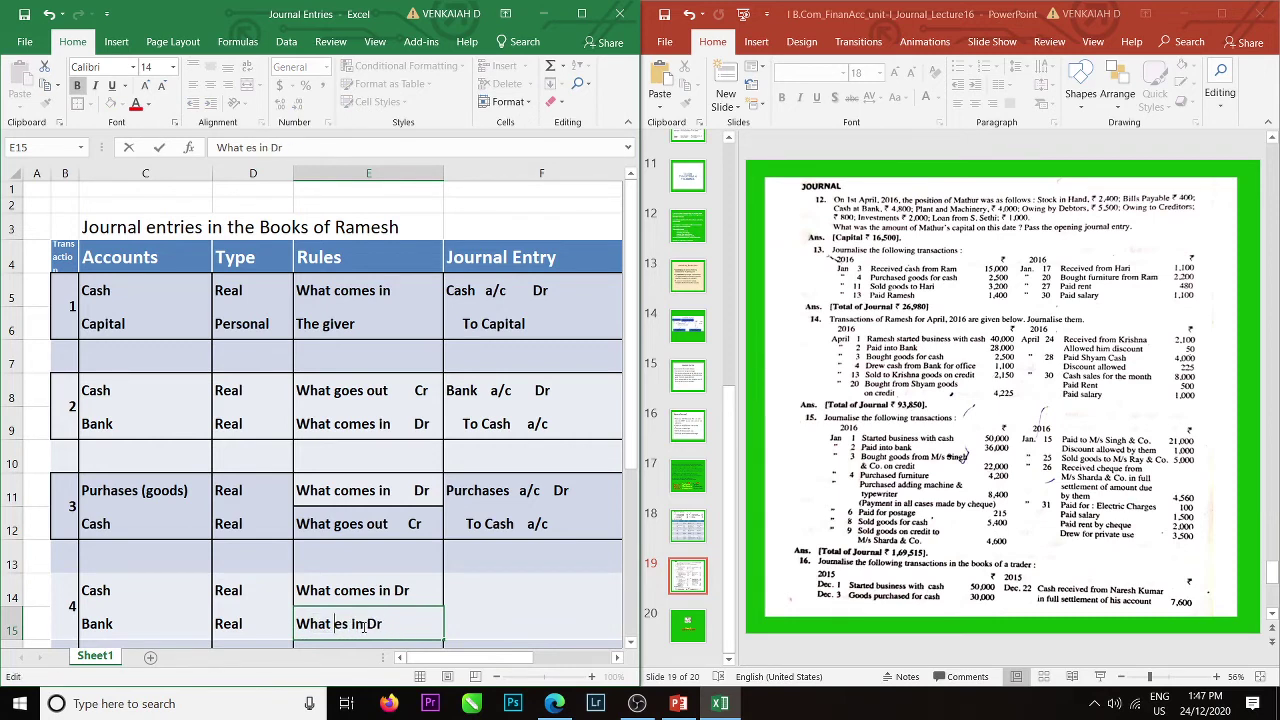
text(go)
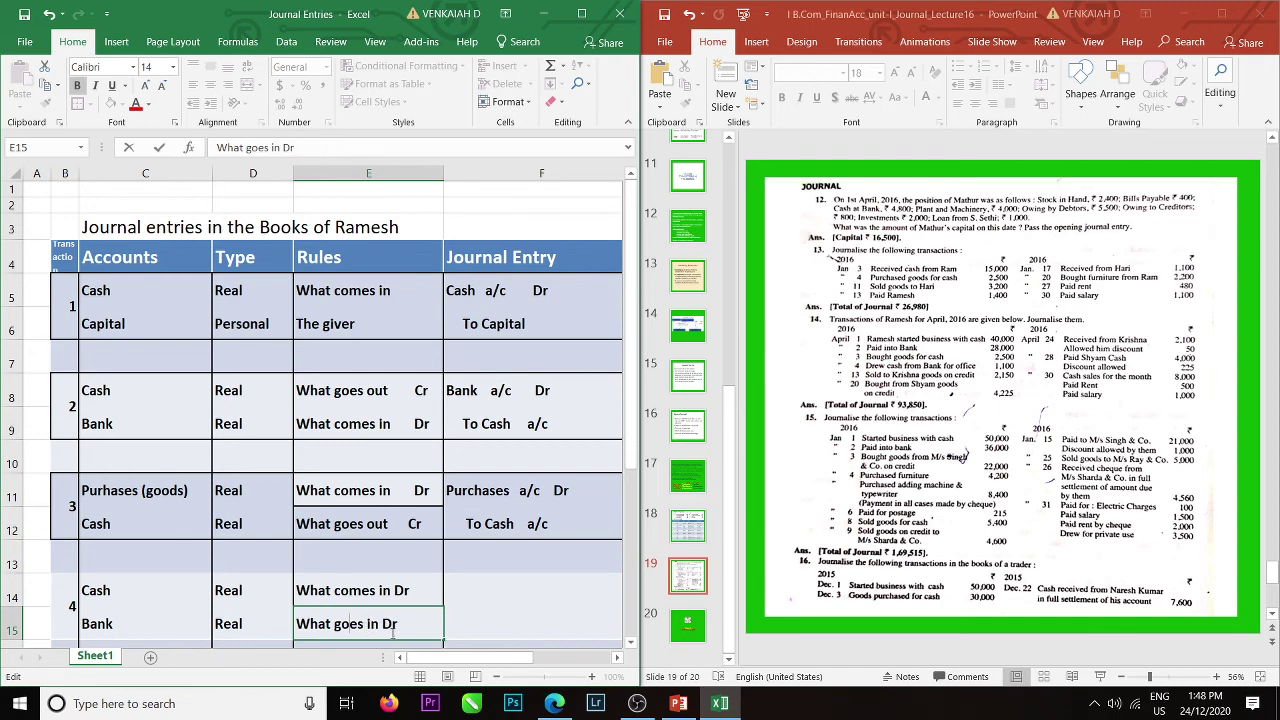
click(393, 627)
key(BackSpace)
text(c)
key(BackSpace)
text(C)
Enter transaction 4's journal entry: "Cash a/c .....Dr" in F14 and "Bank a/c" in F15.
click(492, 585)
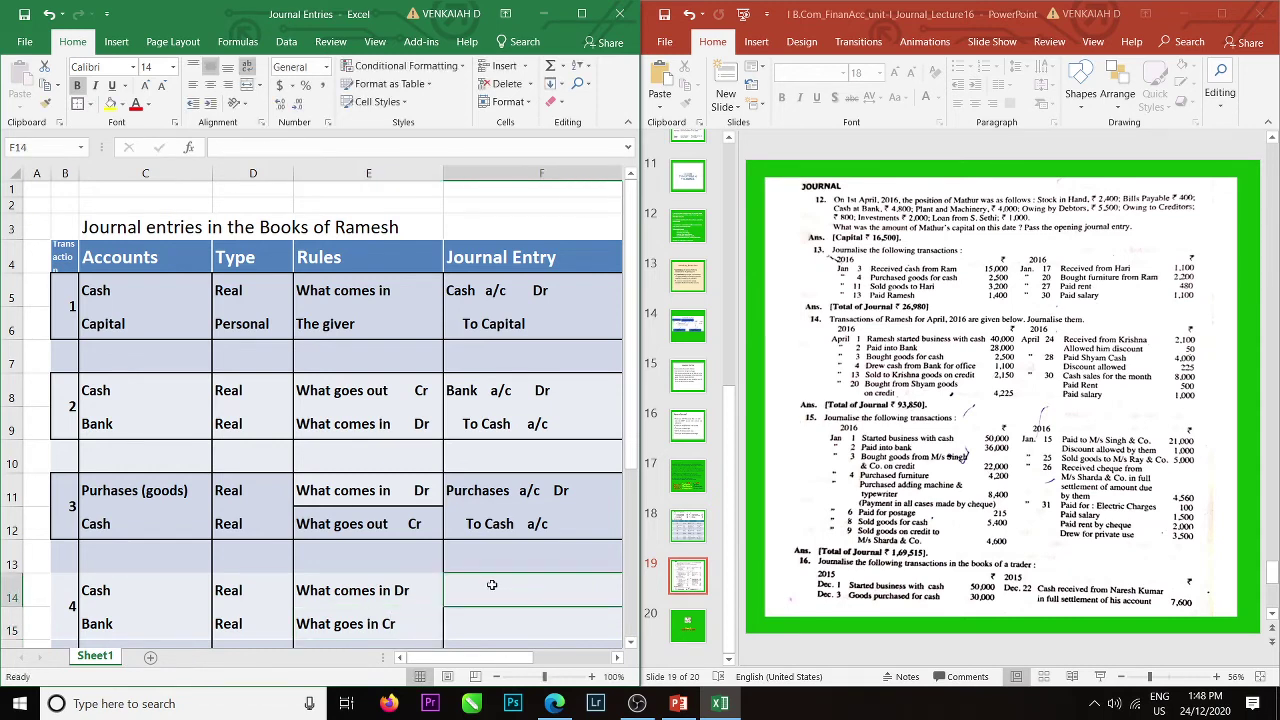
text(Cash )
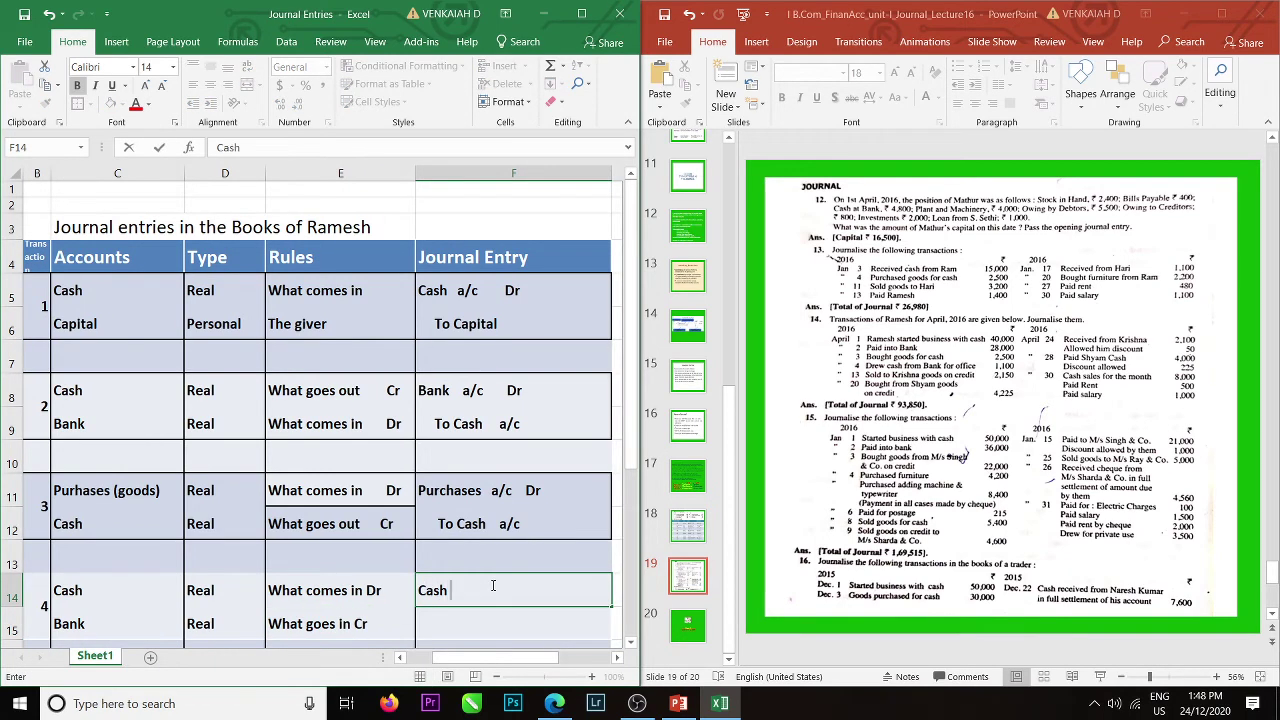
text( a/c .....Dr)
key(Return)
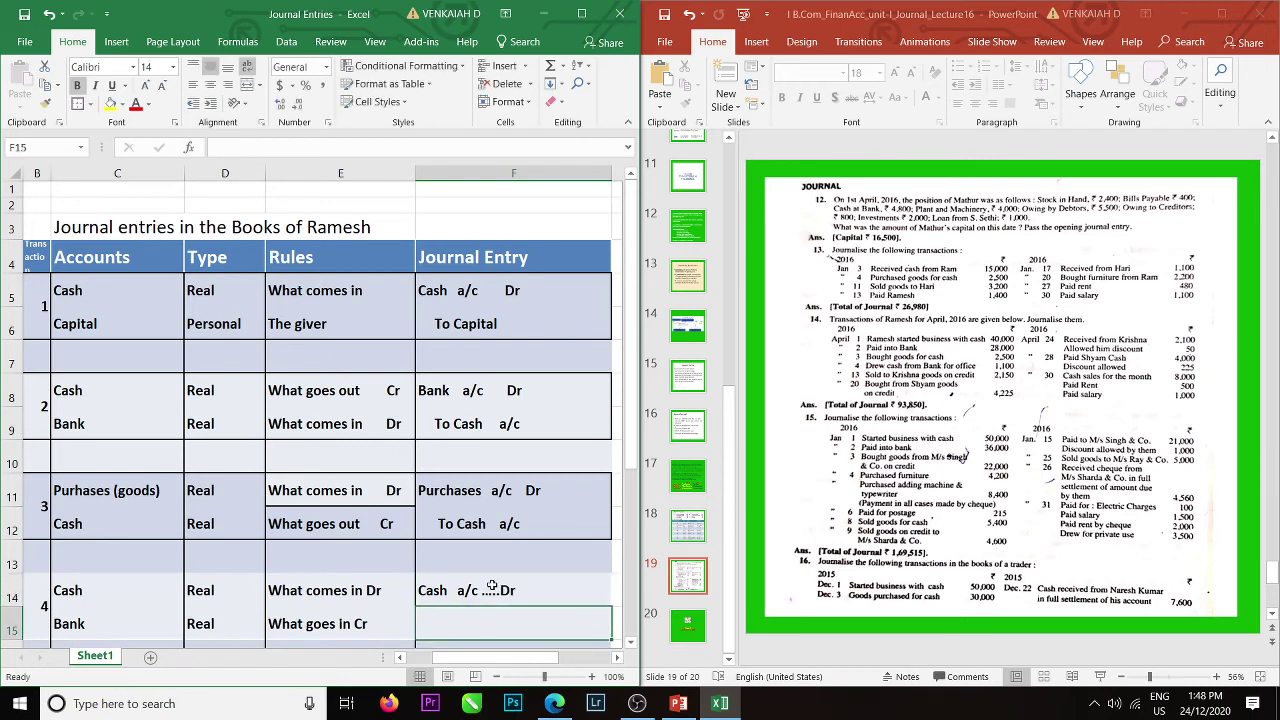
text(Bank  )
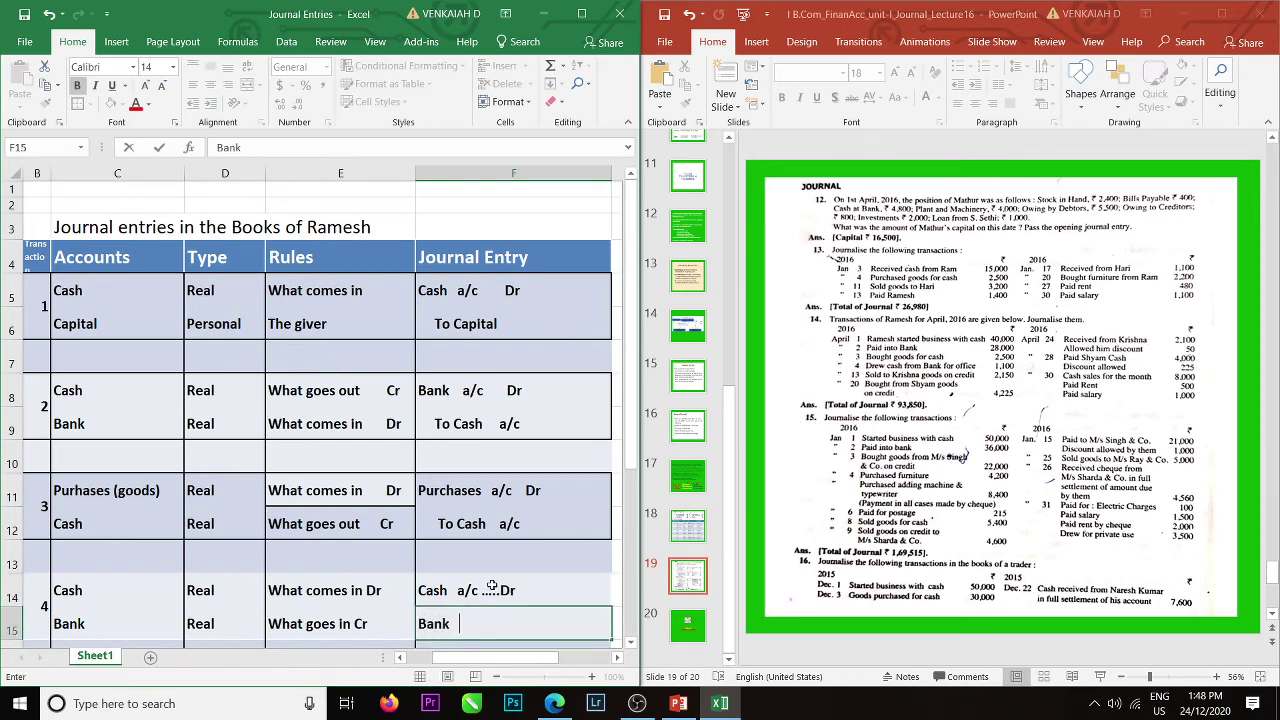
text(a/c)
Append the amount 1100 to both lines of transaction 4's journal entry, in F14 and F15.
click(558, 583)
double_click(558, 583)
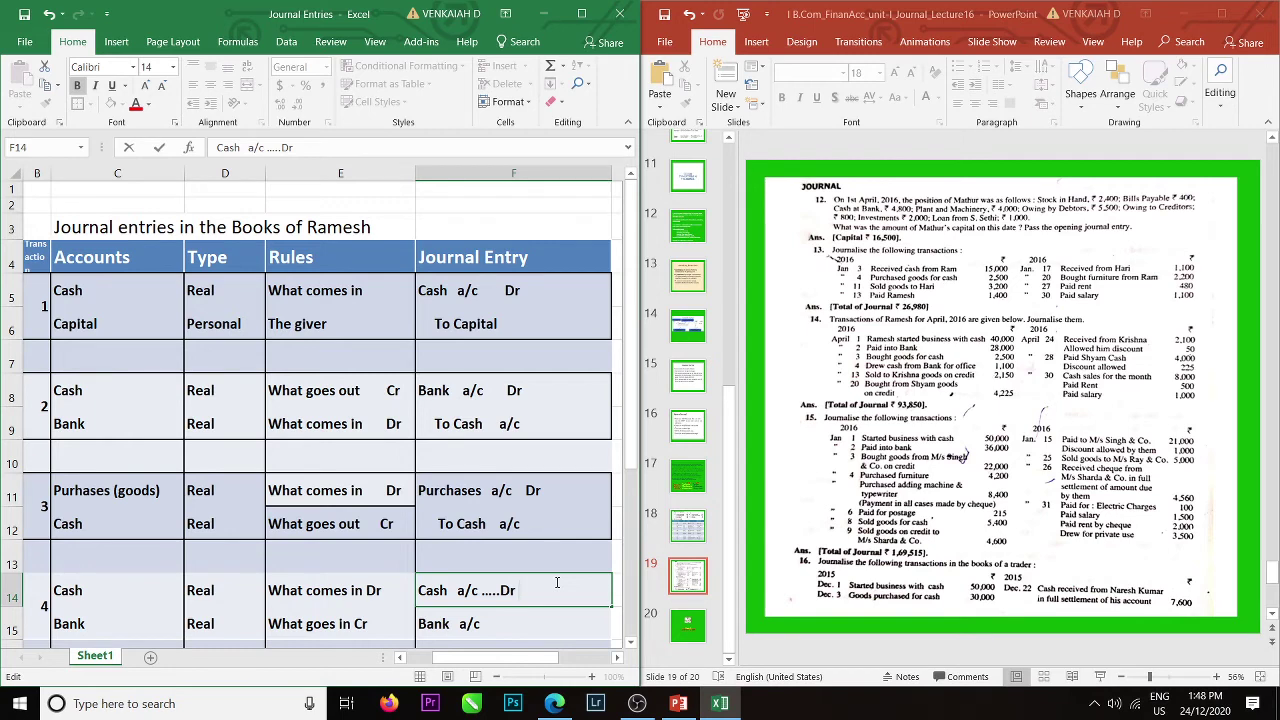
text(11000)
key(BackSpace)
click(529, 625)
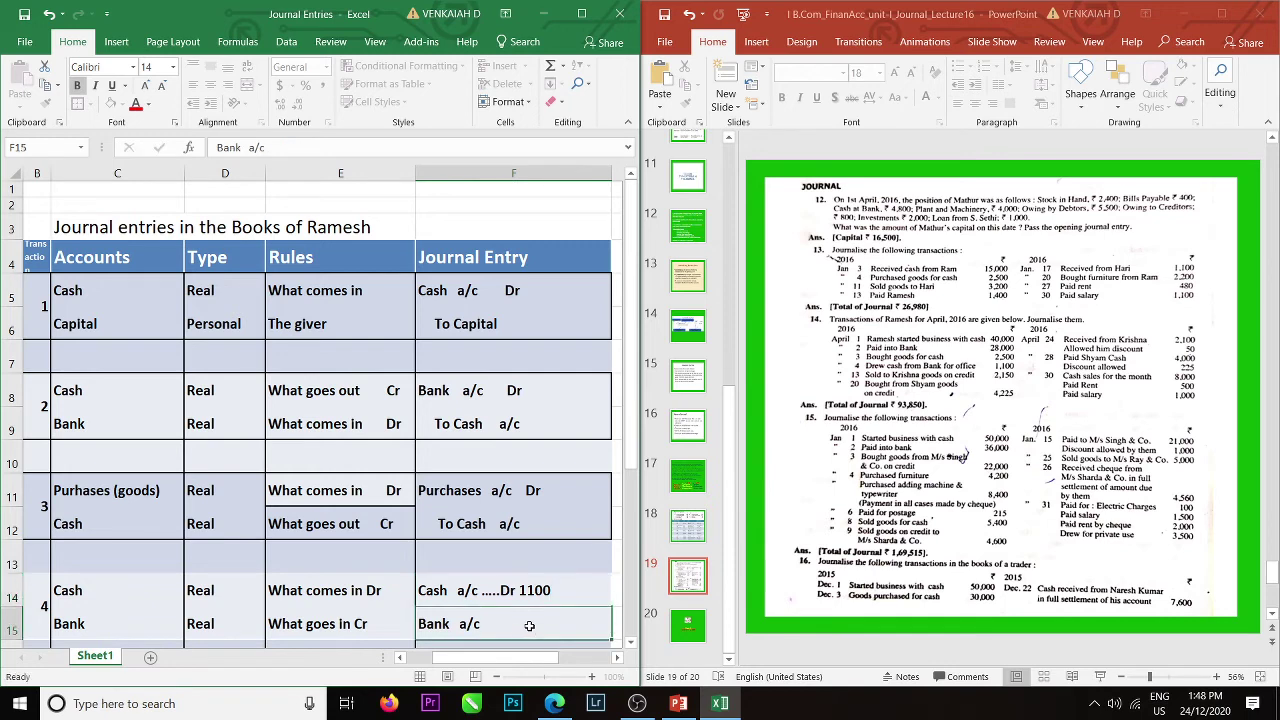
double_click(529, 625)
text(1100)
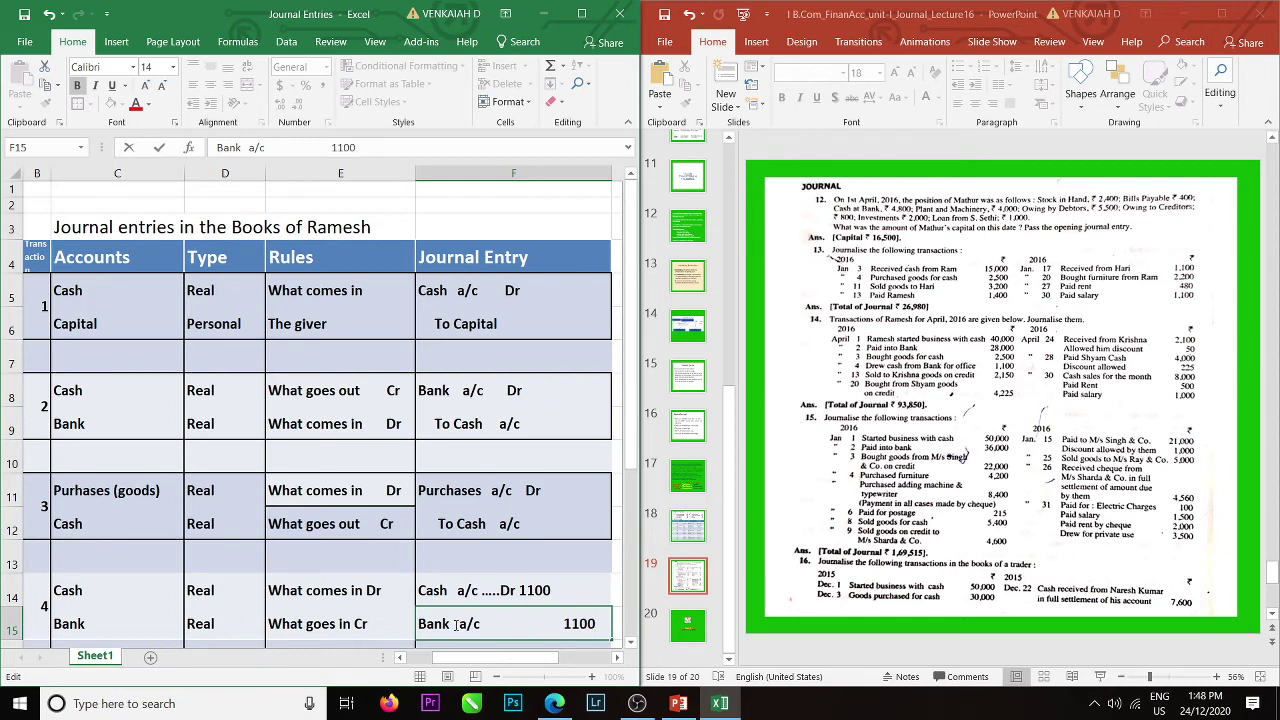
click(371, 627)
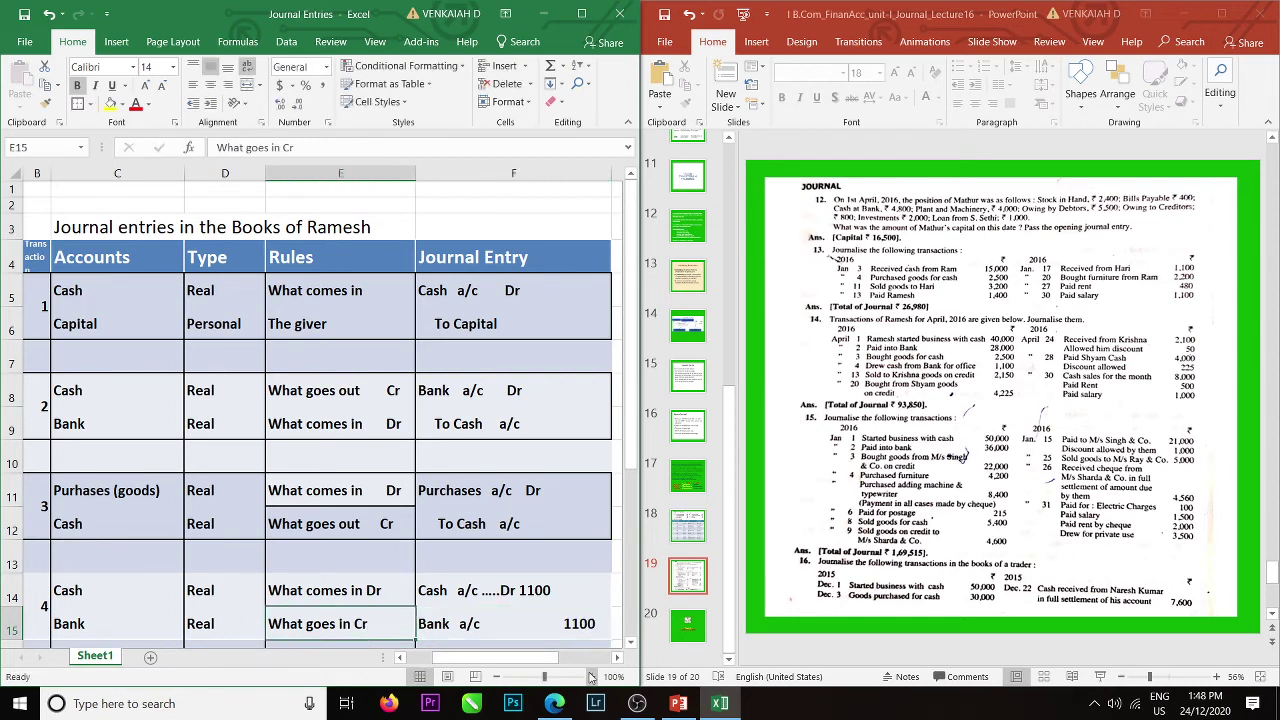
Apply an outside border around the transaction 4 block in rows 14 and 15, starting from column B.
click(400, 657)
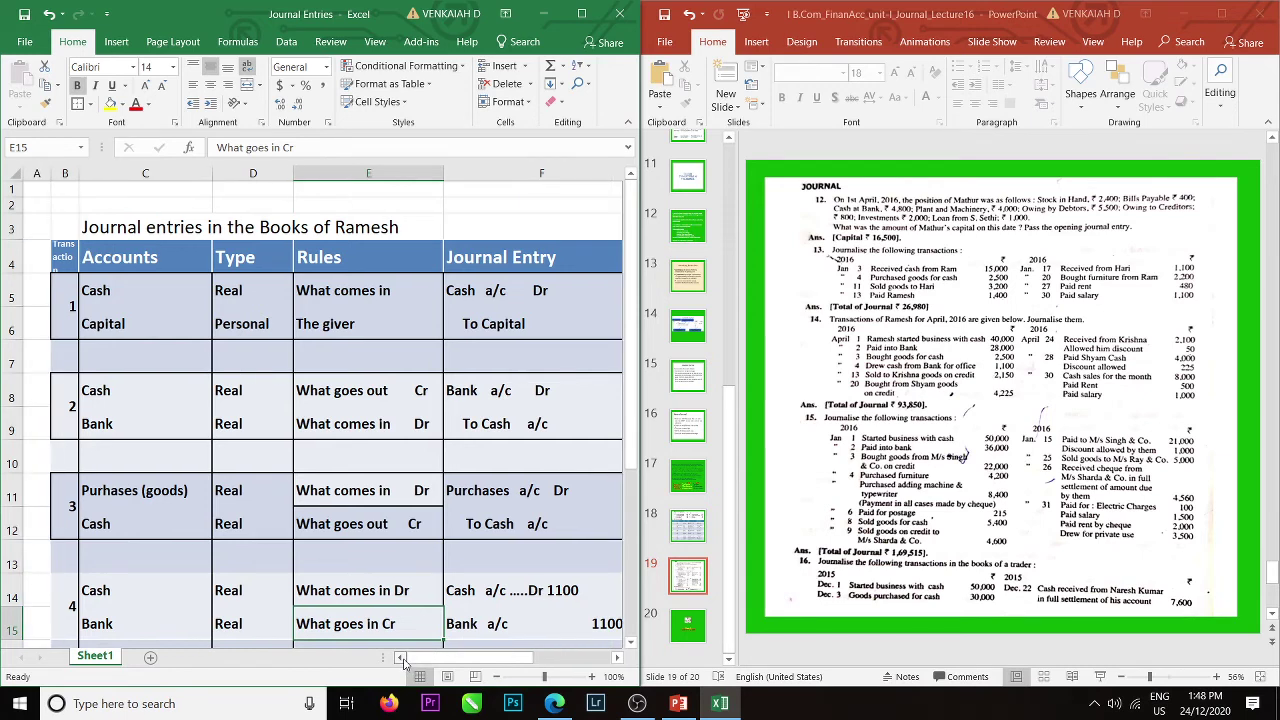
click(65, 586)
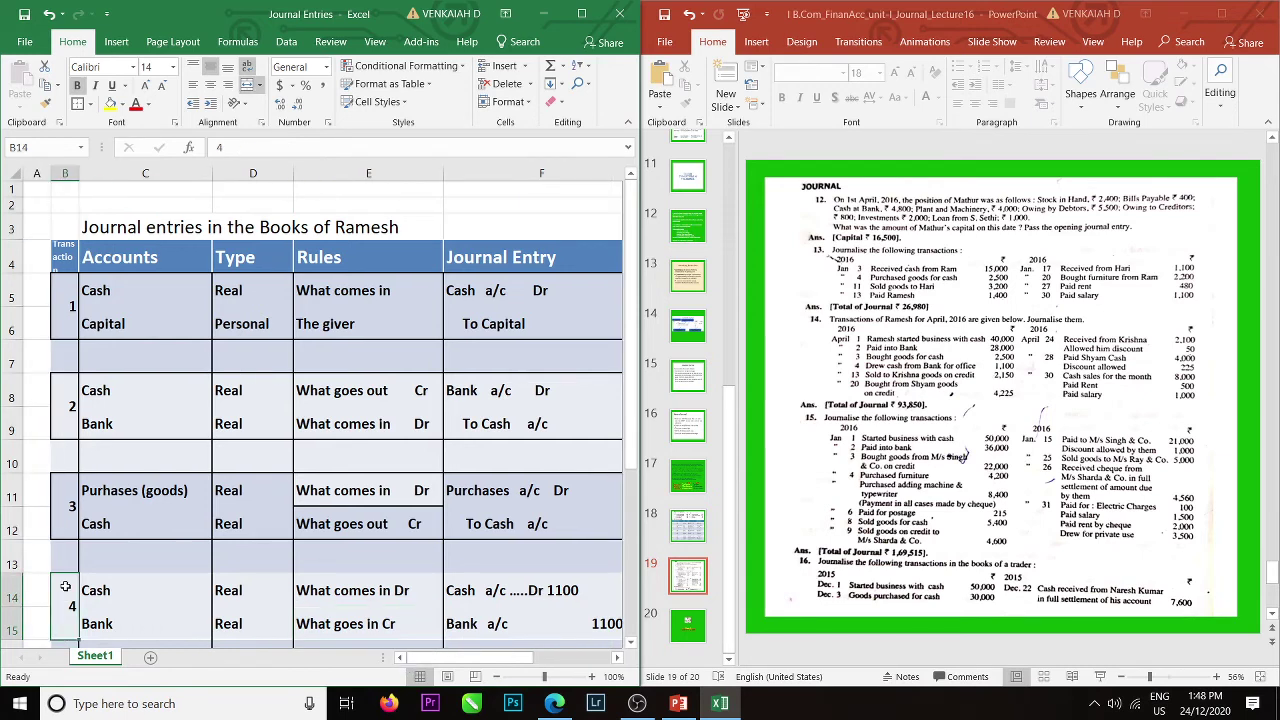
drag(65, 586, 557, 609)
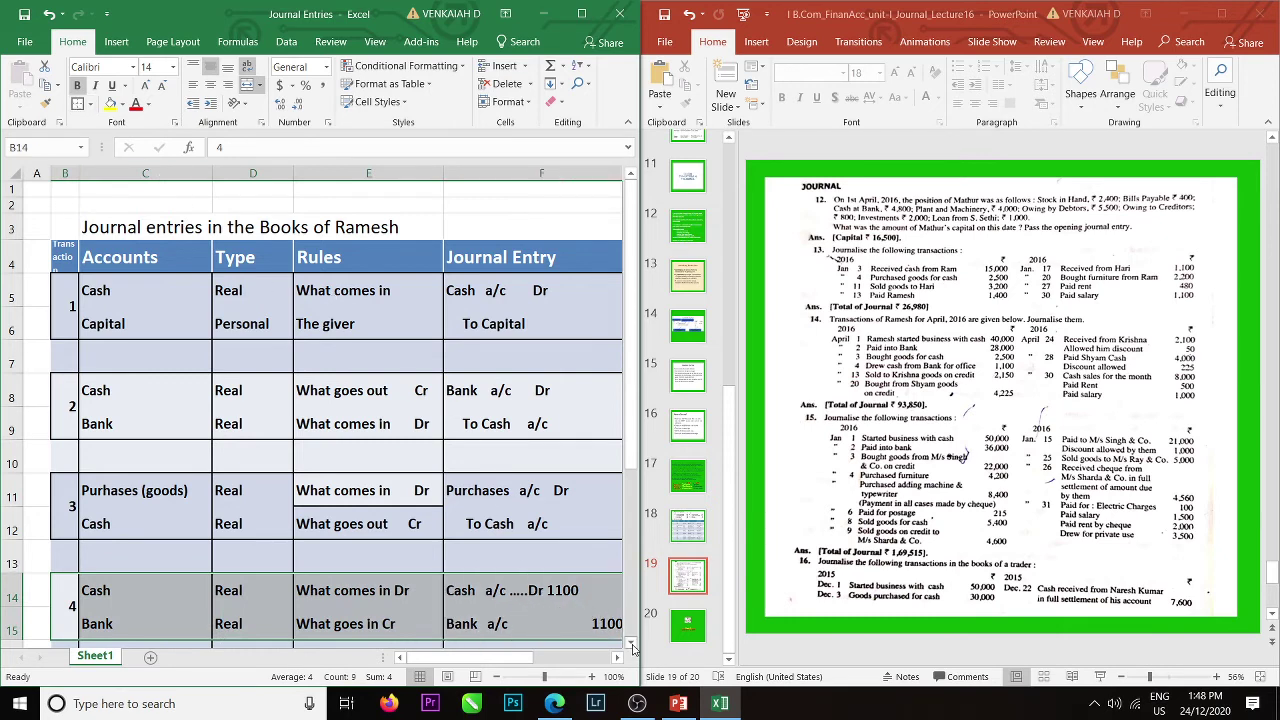
Insert a blank row at row 16, directly below the transaction 4 block.
click(632, 648)
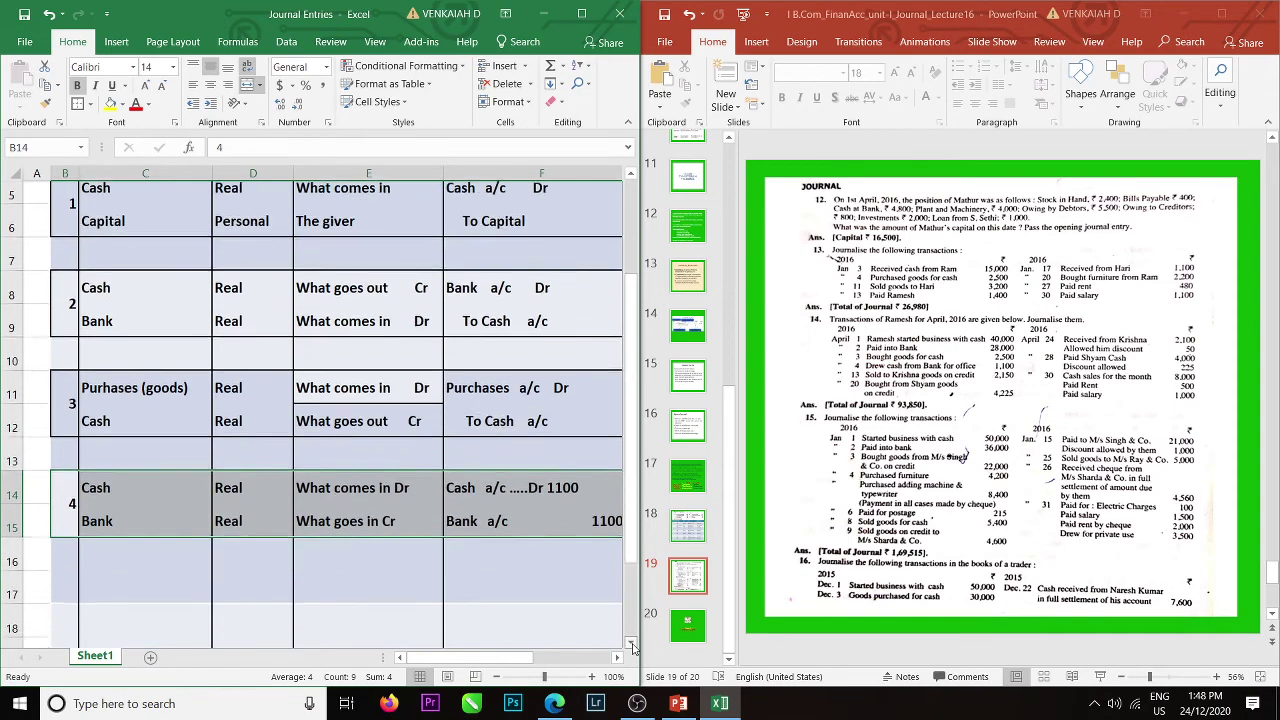
drag(632, 648, 632, 648)
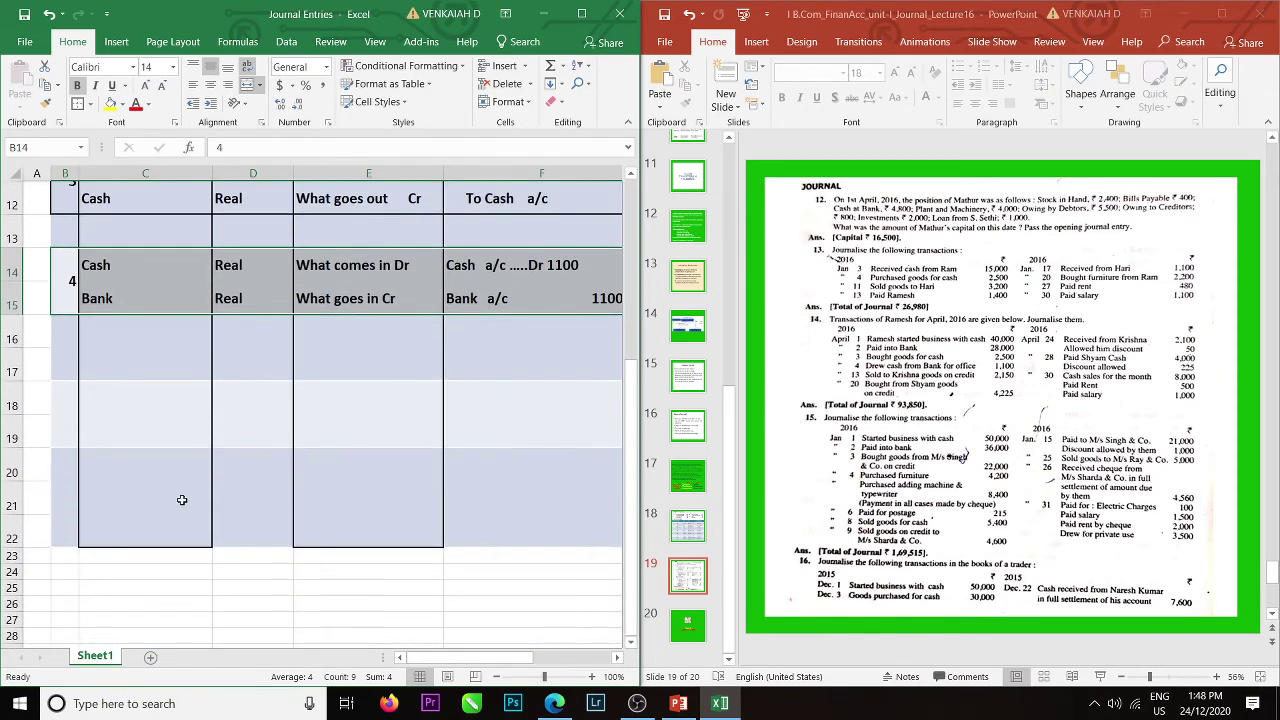
click(6, 337)
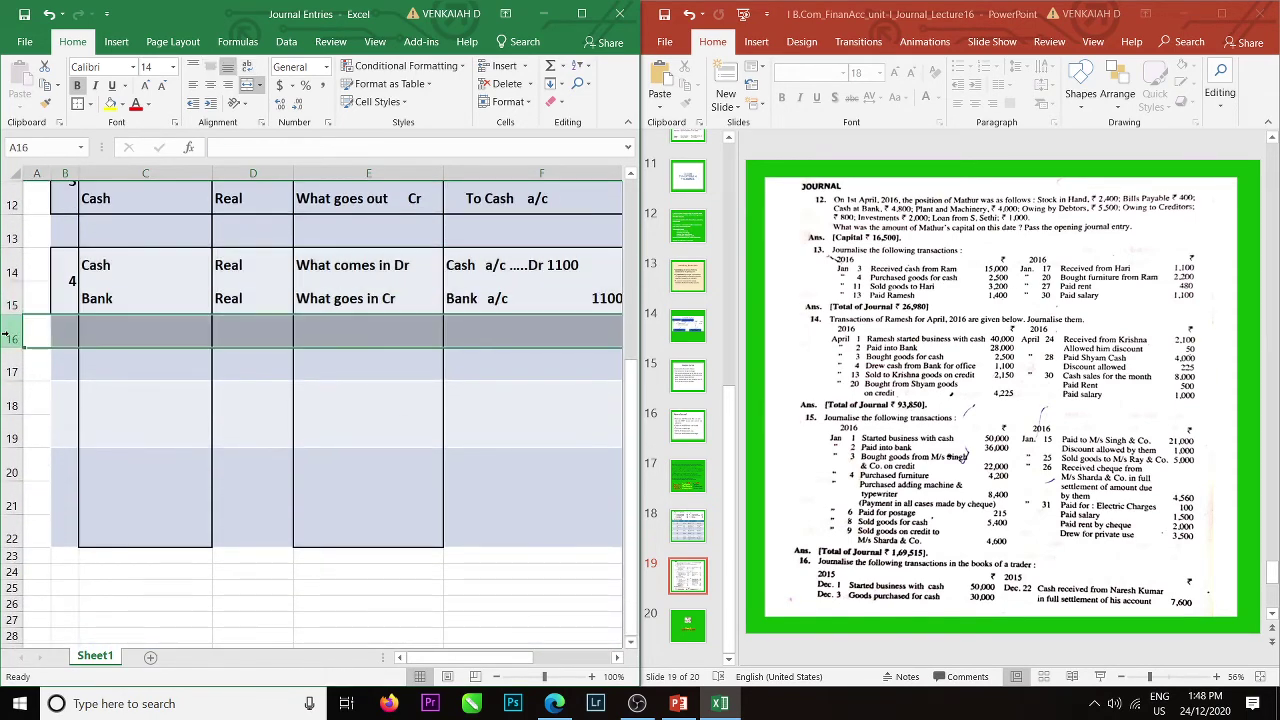
right_click(6, 337)
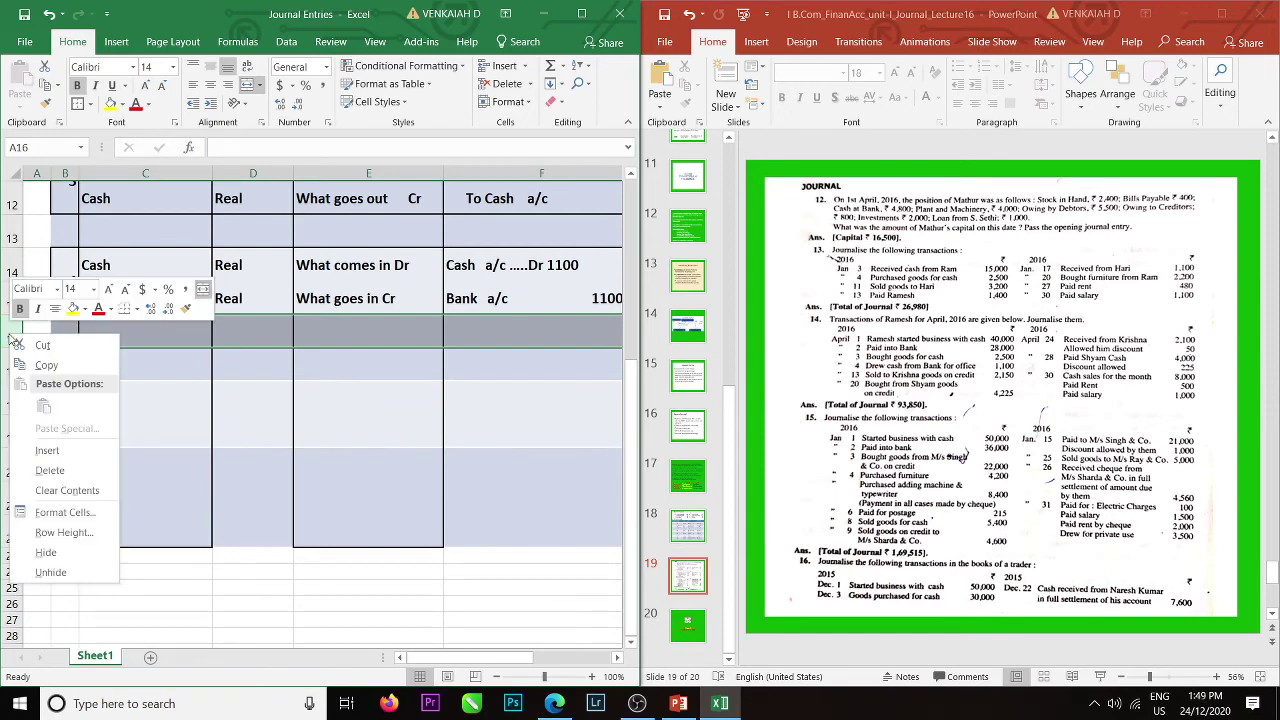
click(53, 456)
click(132, 392)
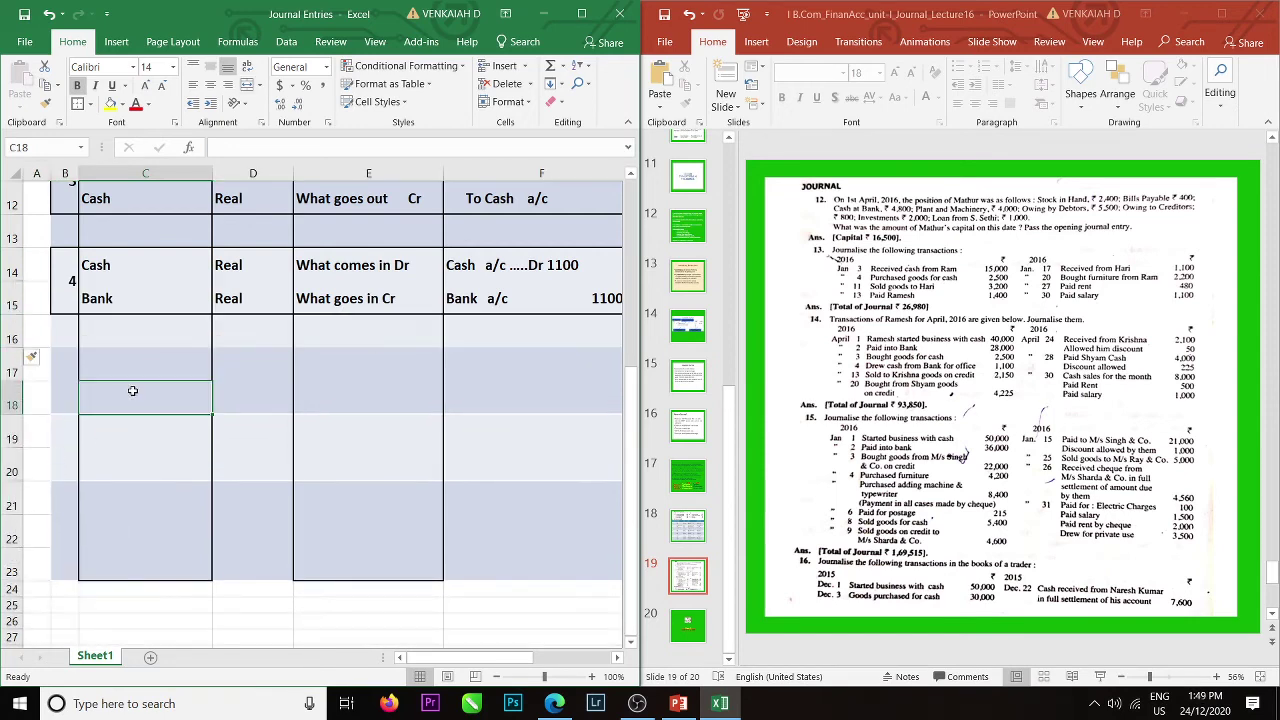
Number the fifth transaction 5 in merged cell B17 and enter its first account, "Sales (Goods)", in C17.
click(63, 362)
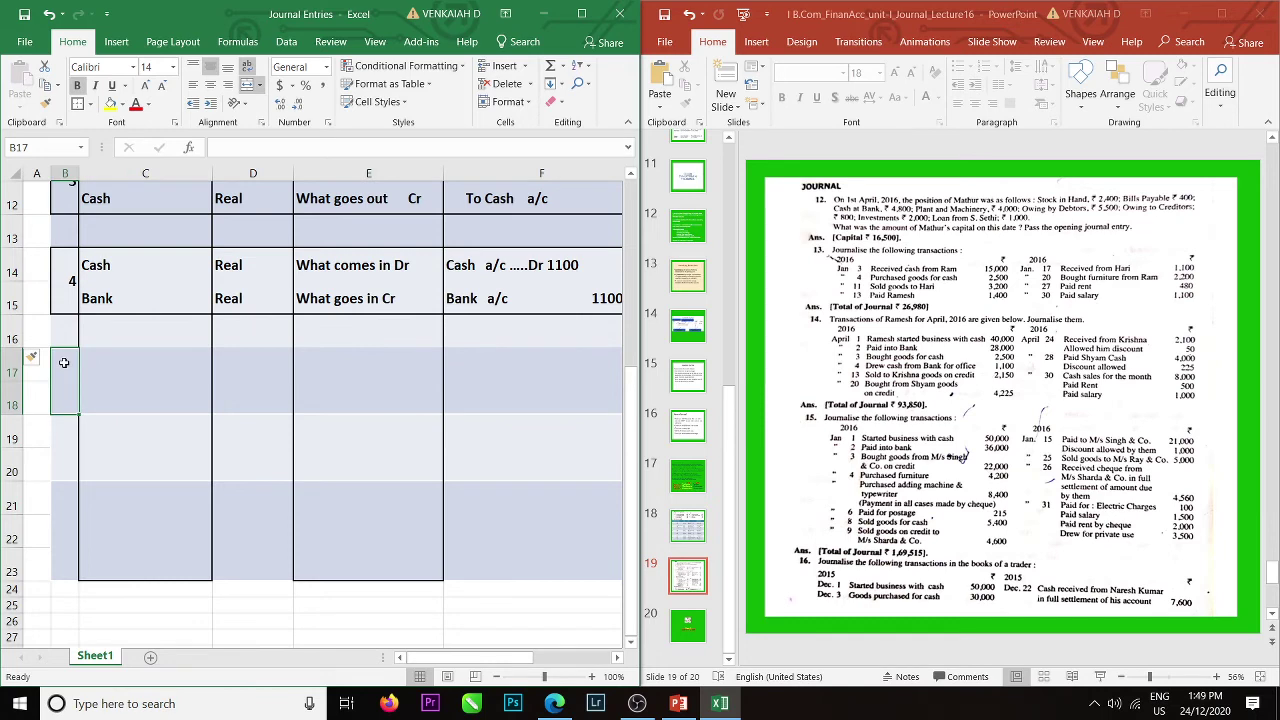
text(5)
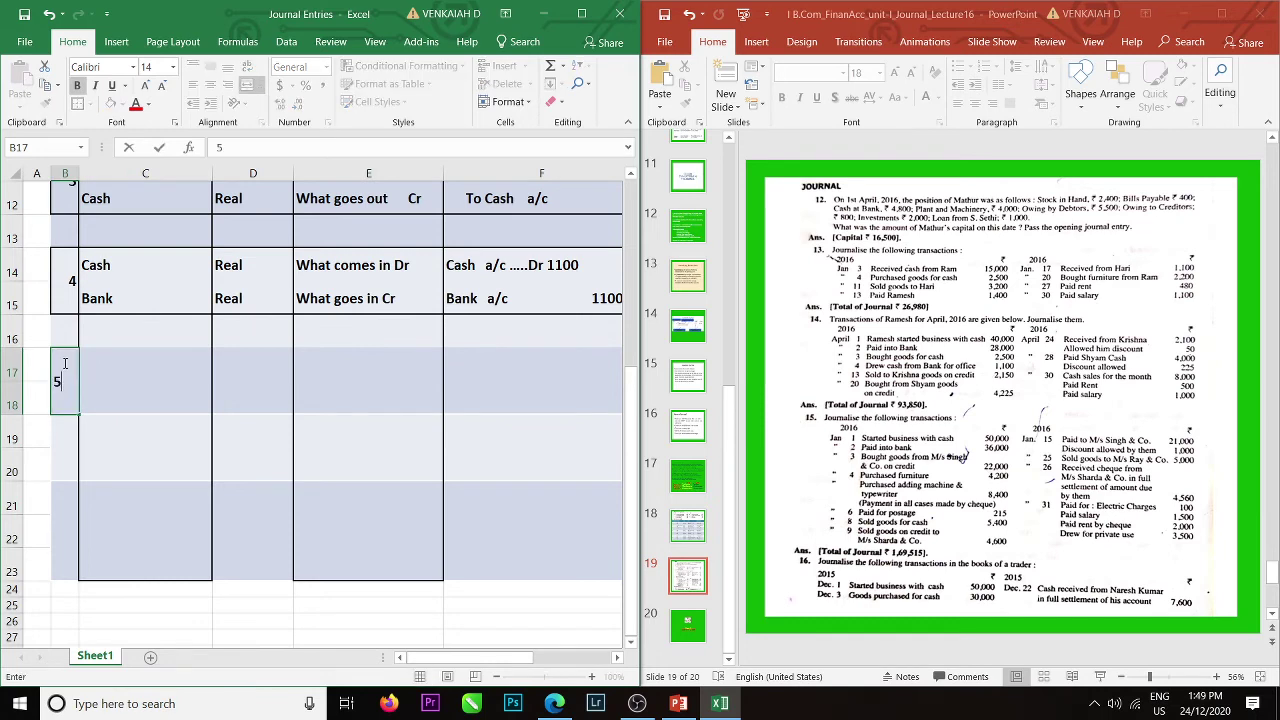
click(114, 363)
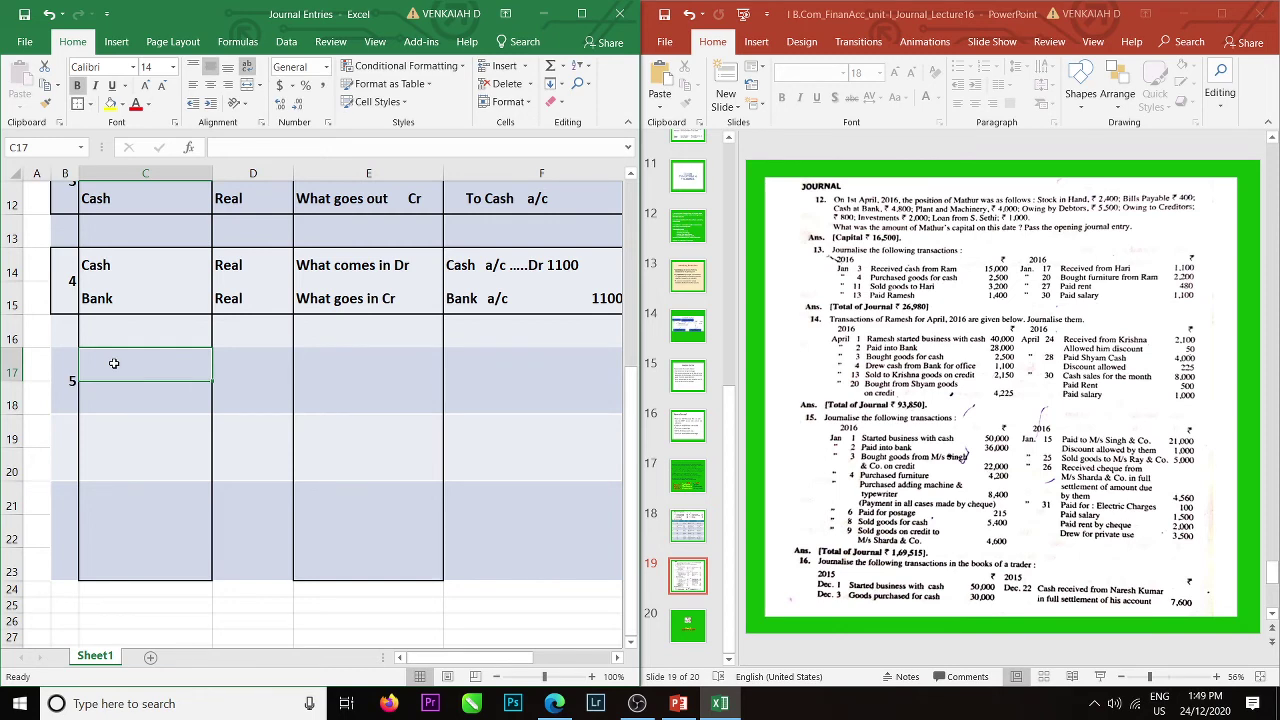
text(sales)
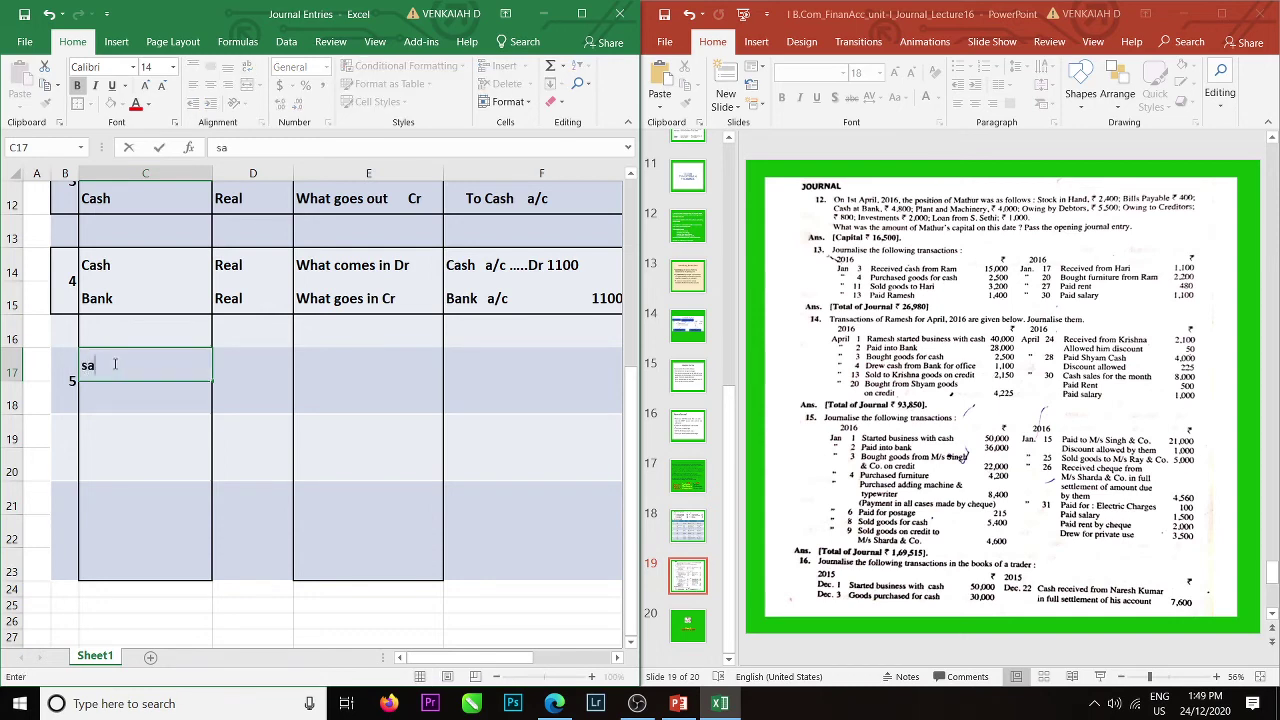
key(BackSpace)
key(BackSpace)
key(BackSpace)
key(BackSpace)
key(BackSpace)
text(Sales (Goods0)
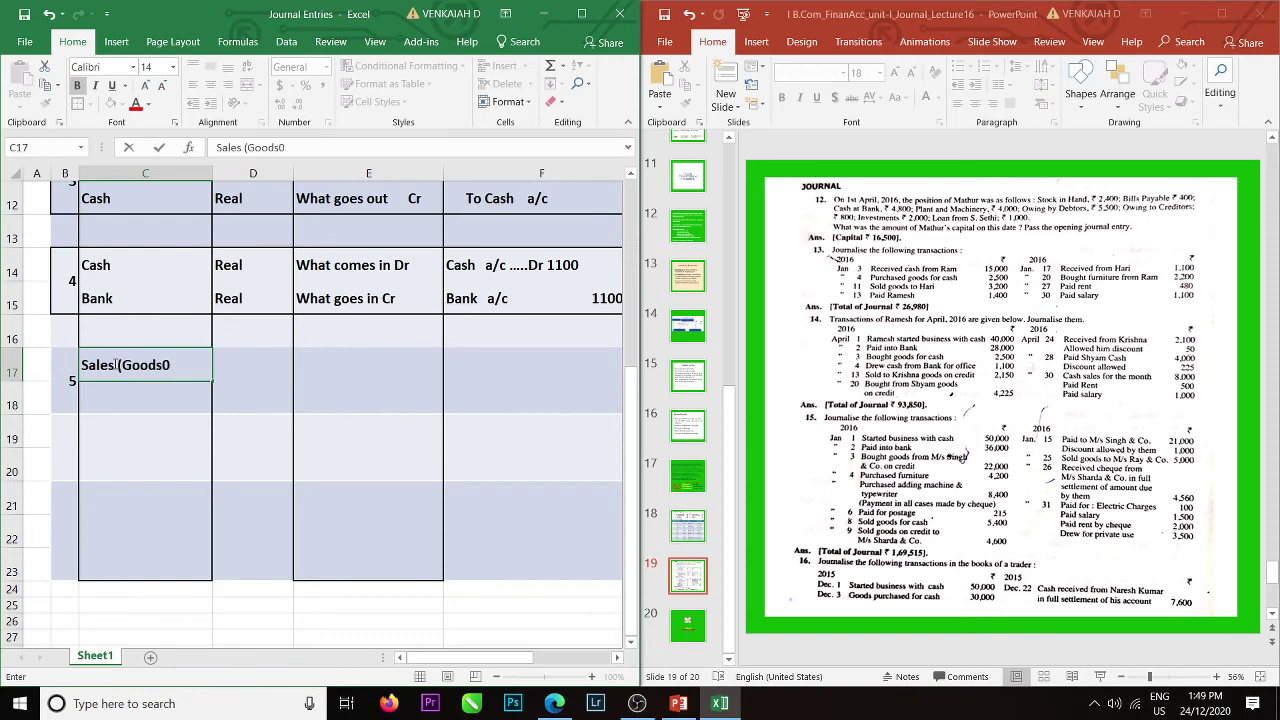
key(BackSpace)
text())
Enter the credit customer's name as the second account of transaction 5 in C18.
click(113, 392)
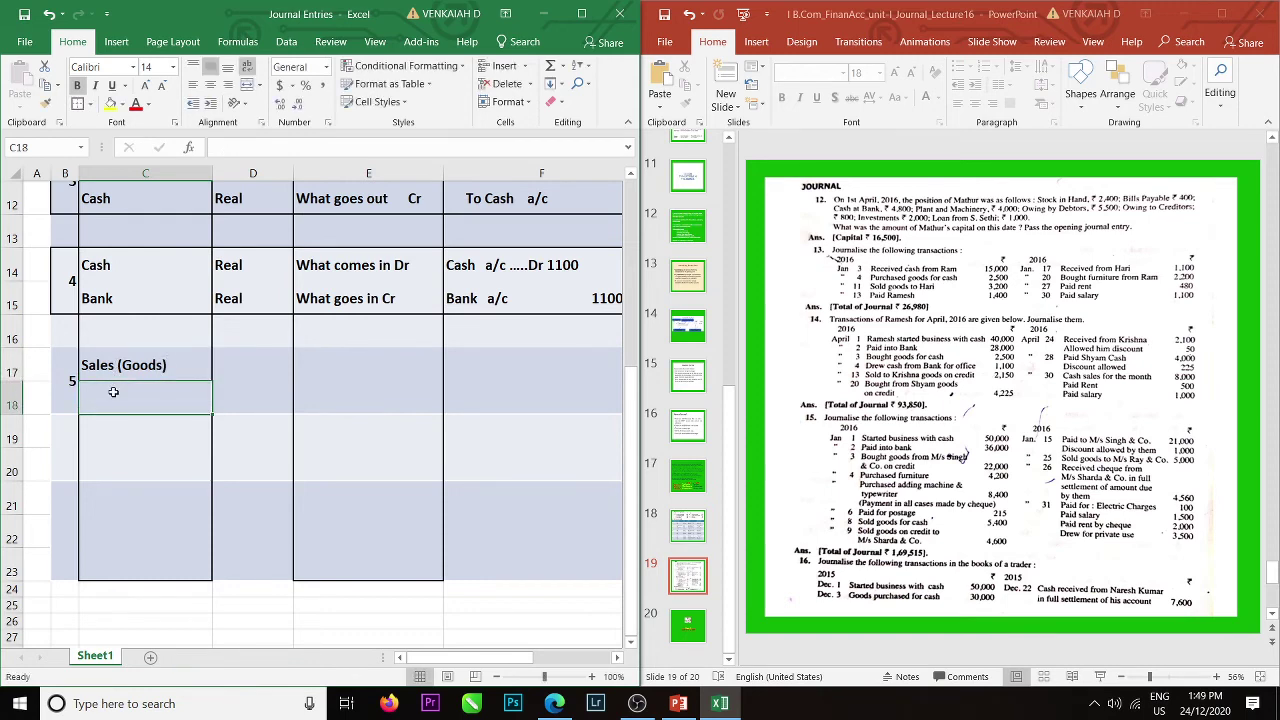
text(Kr)
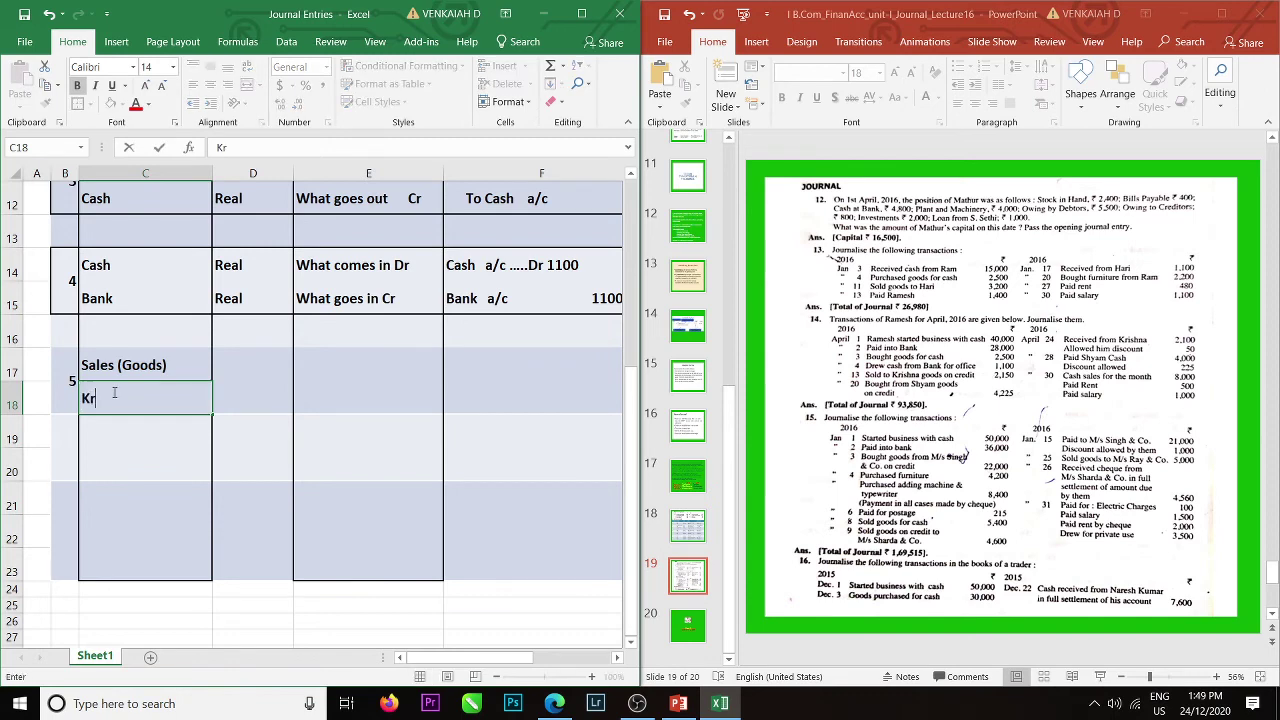
text(ishna)
click(240, 365)
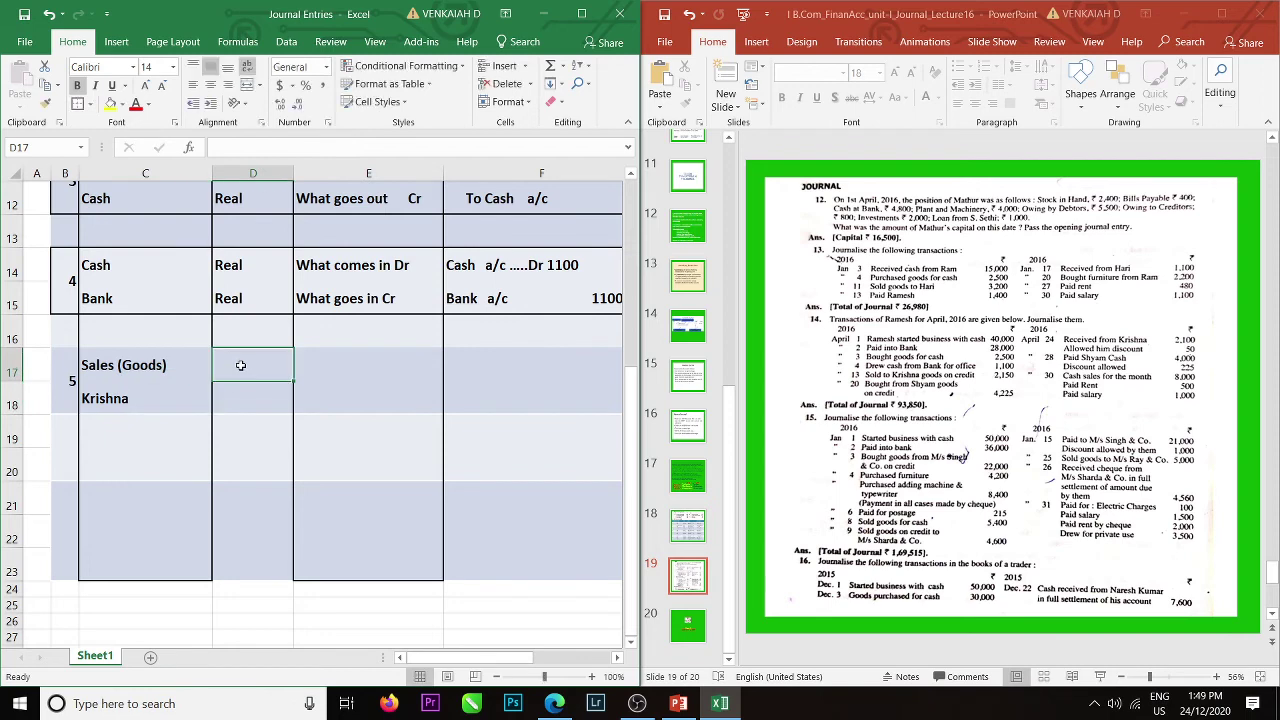
Enter the account types of transaction 5: "Real" in D17 and "Personal" in D18.
text(Real)
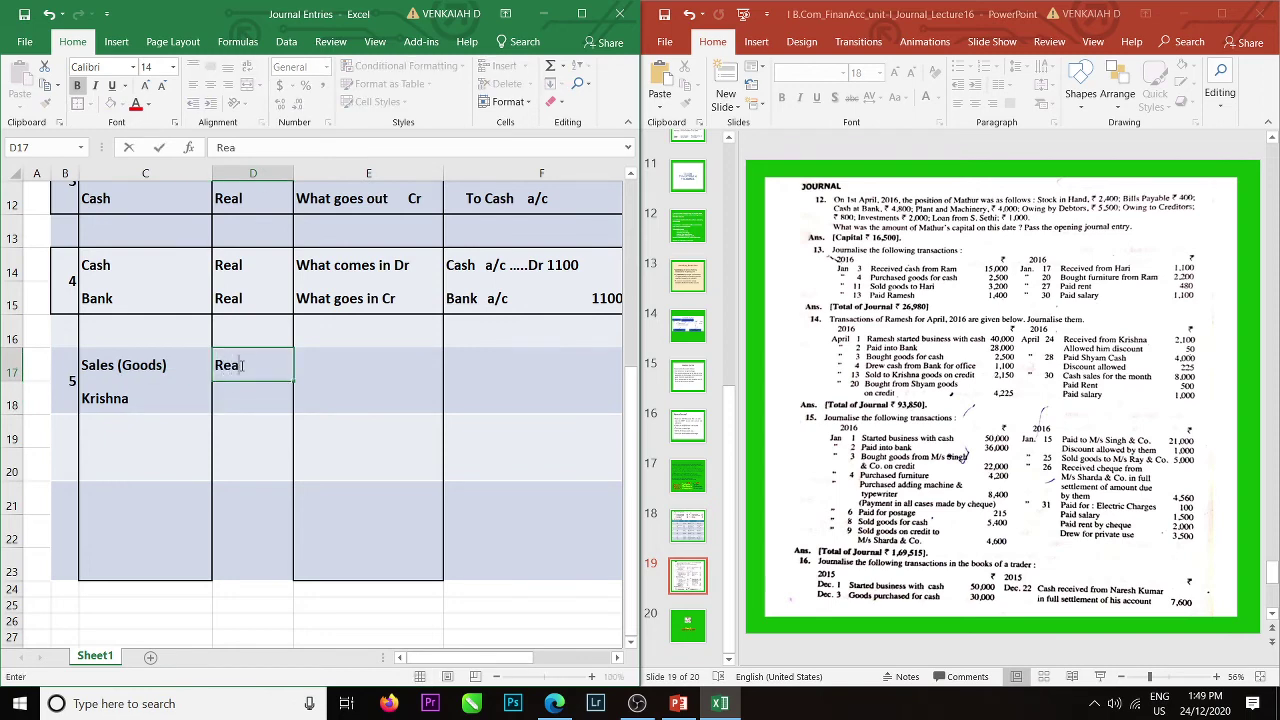
click(233, 394)
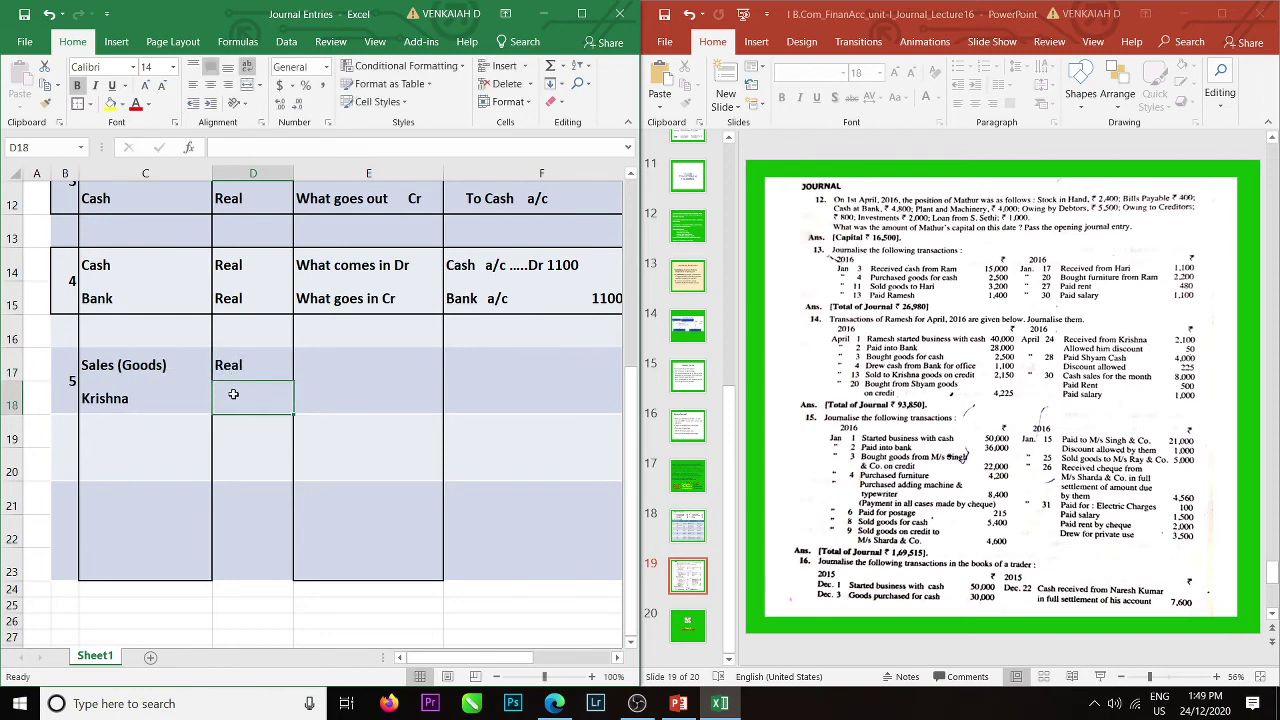
text(Per)
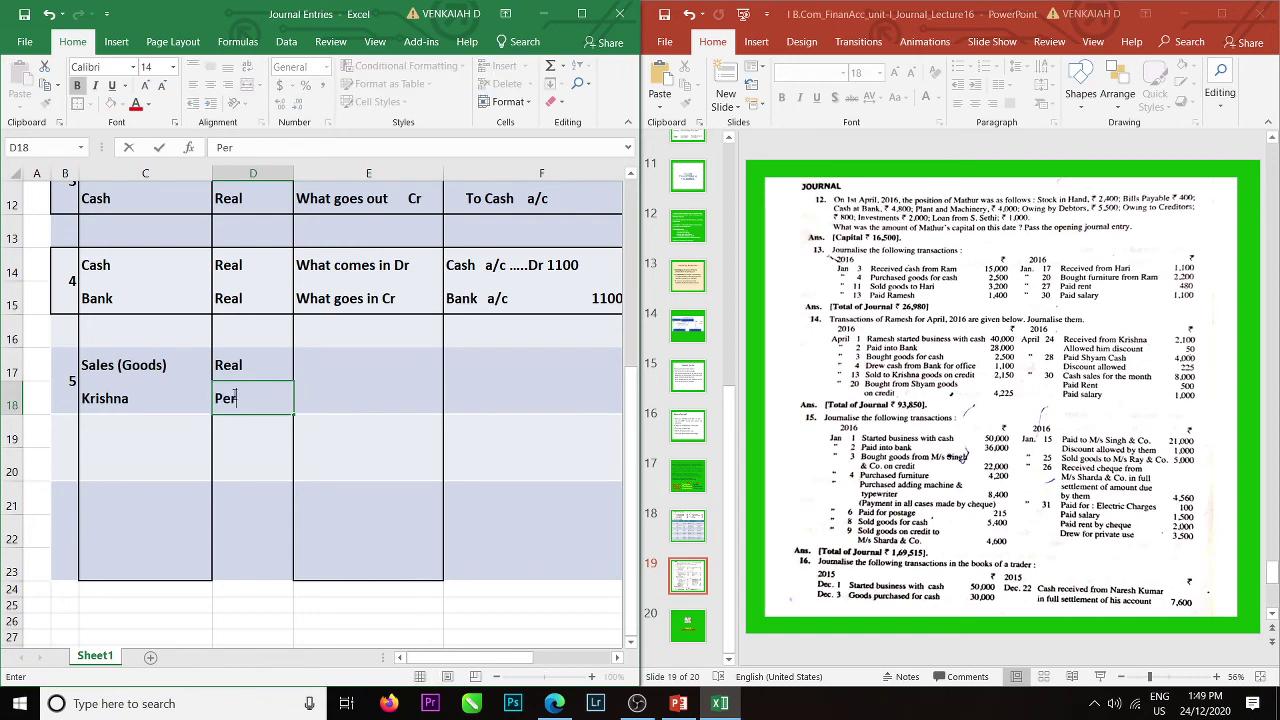
text(sonal)
Enter the rules of transaction 5: "what goes out Cr" in E17 and "The receiver Dr" in E18.
click(333, 360)
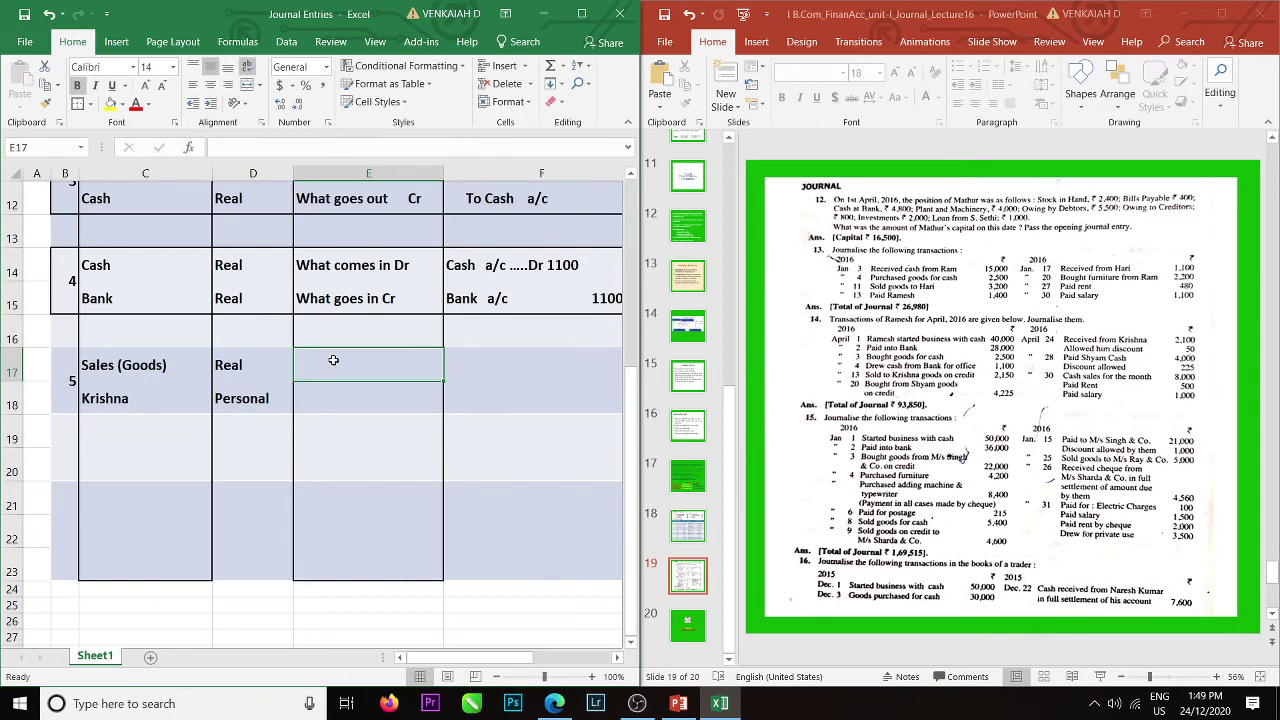
text(w)
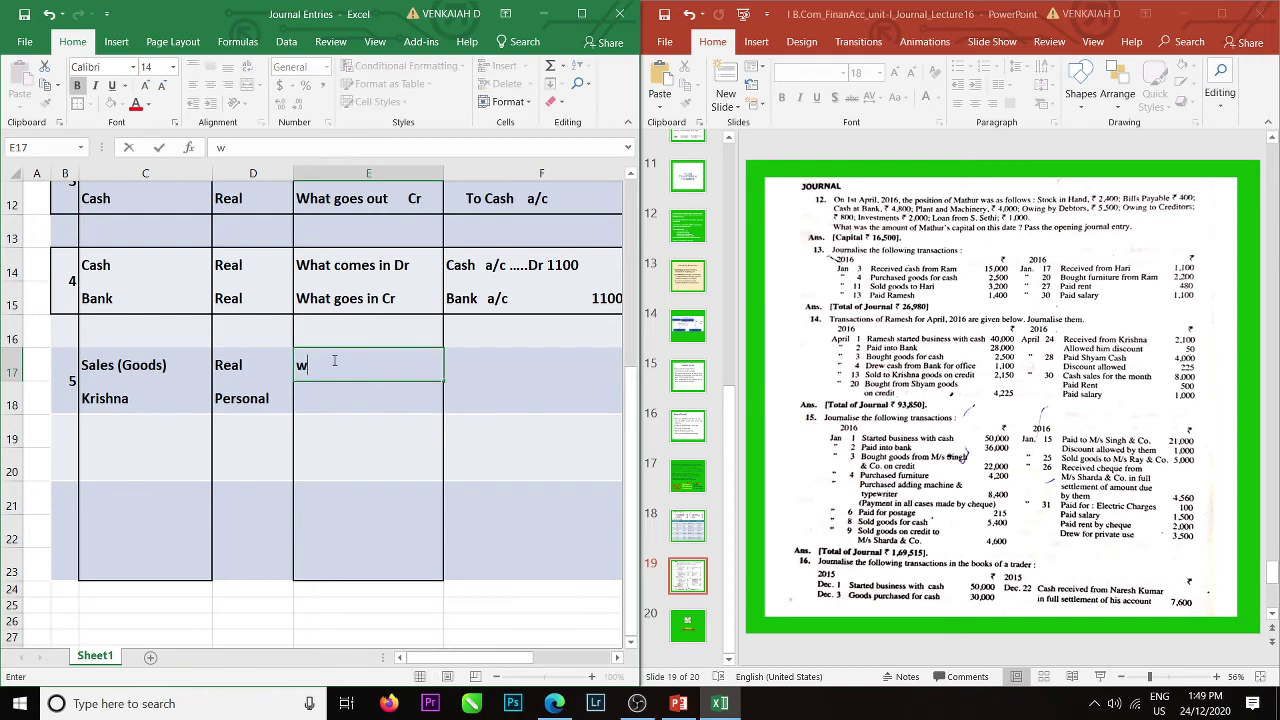
text(hat goes out)
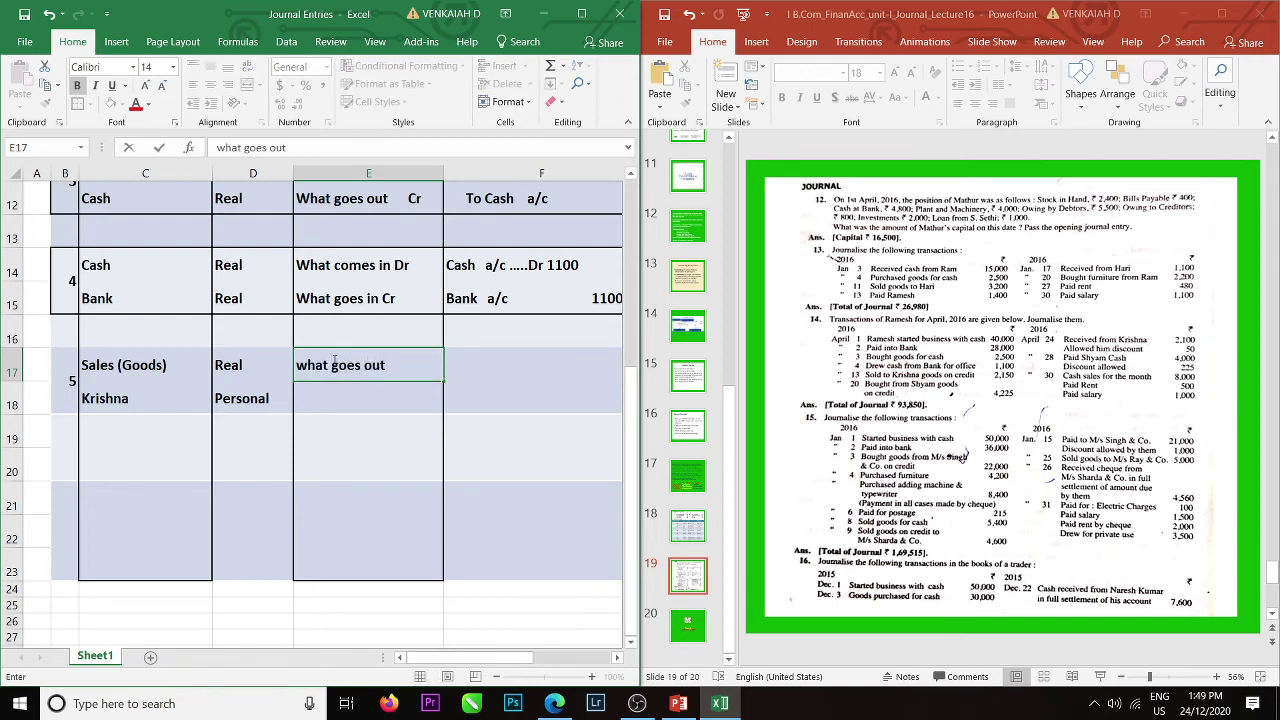
text(     Cr)
key(Return)
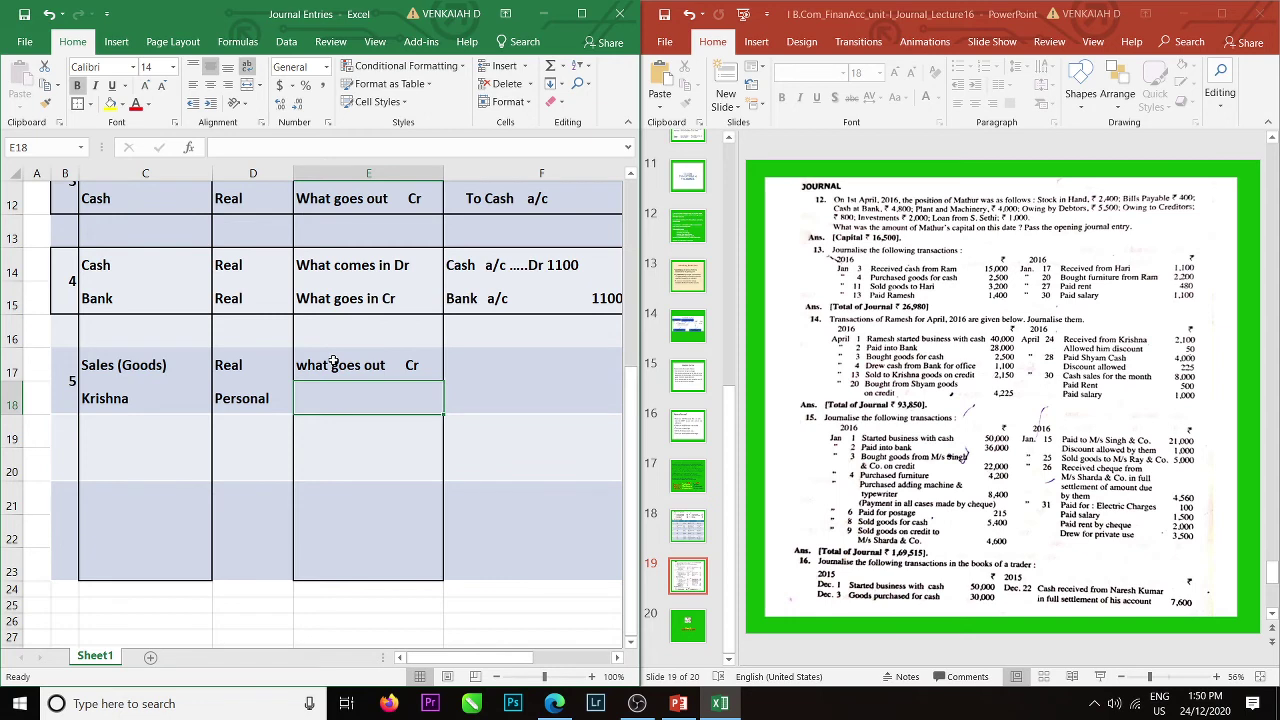
text(T)
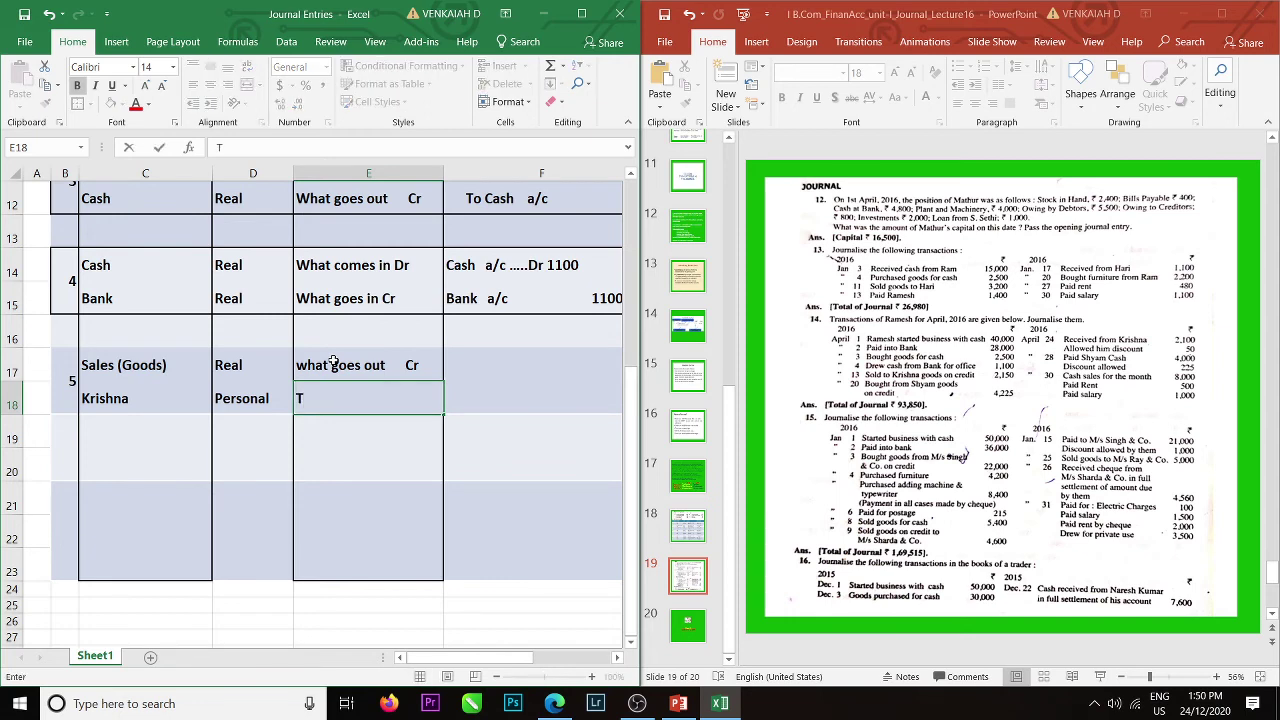
text(he receiver     Dr)
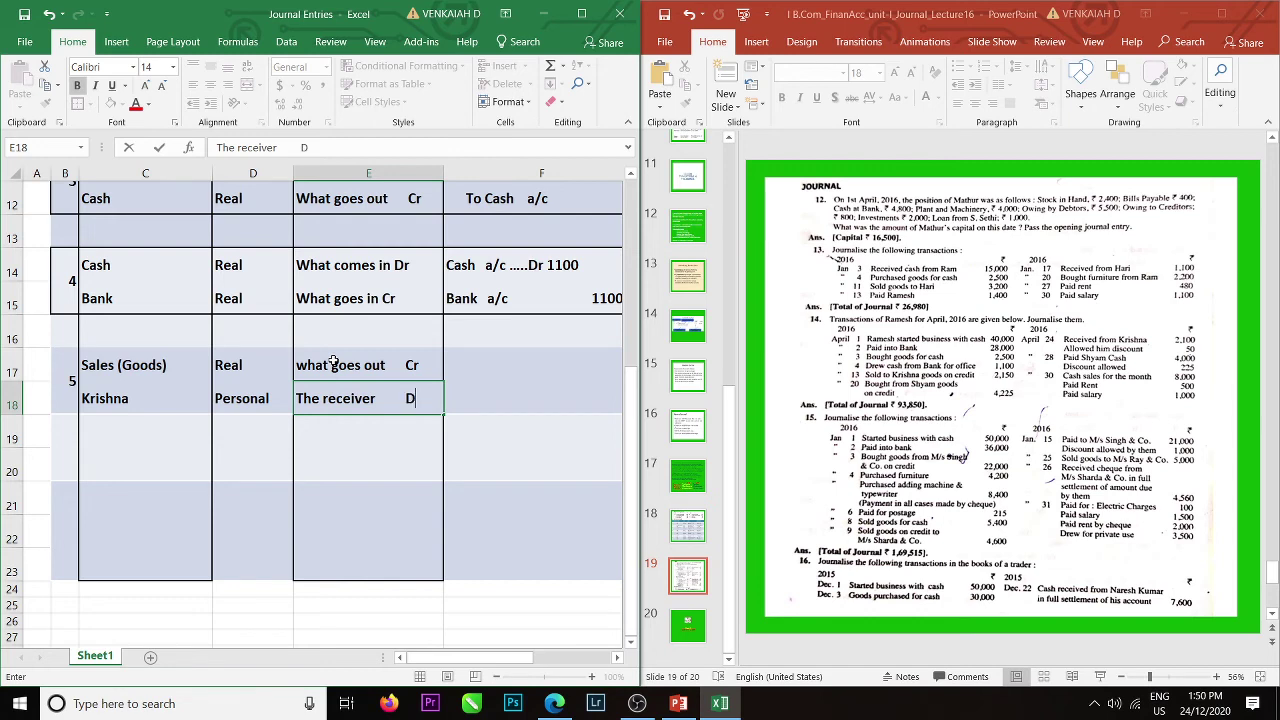
Enter transaction 5's journal entry: the customer's name with "a/c Dr" in F17 and an indented "To Sales a/c 2150" fitting one line in F18.
click(487, 357)
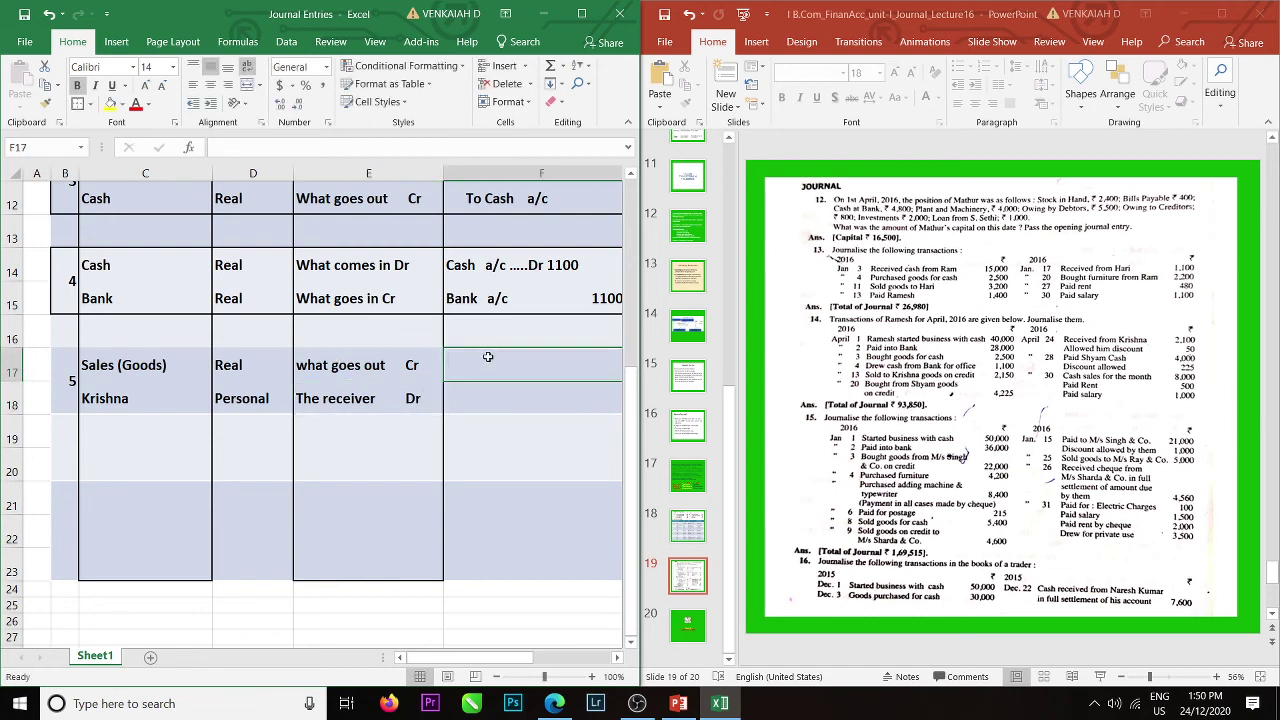
text(Kri)
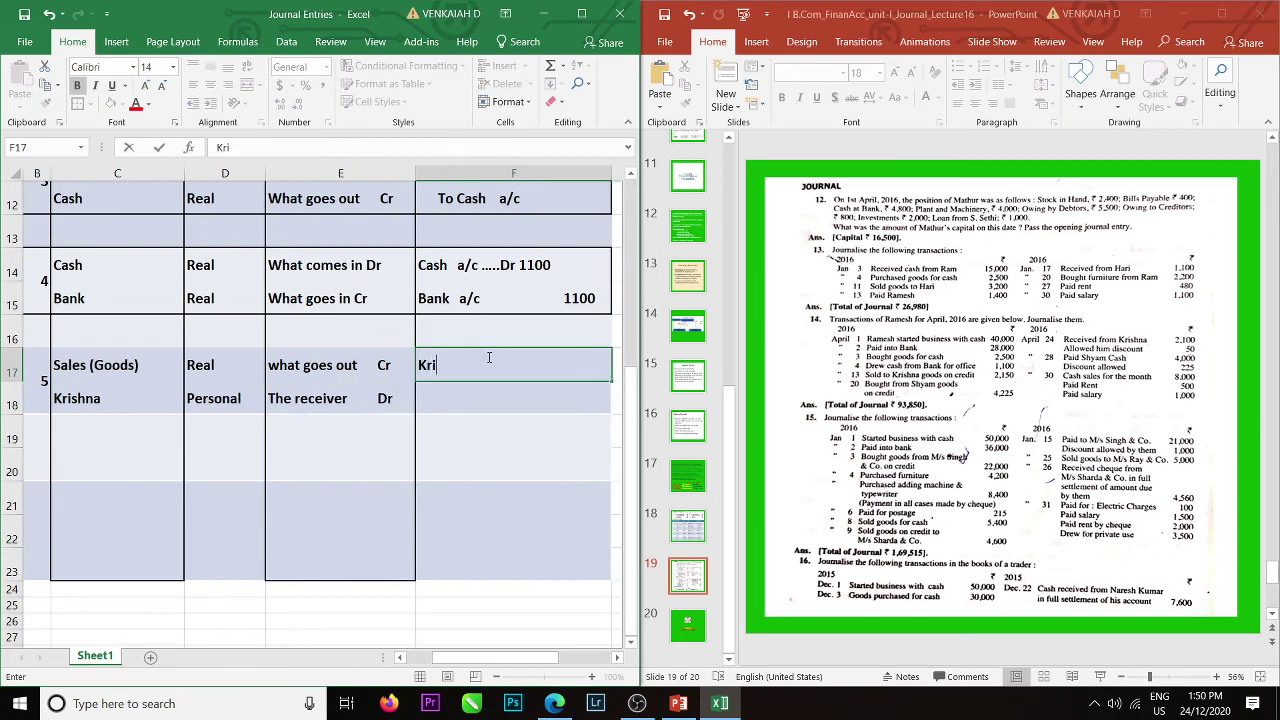
text(shna   a/c  Dr)
click(461, 399)
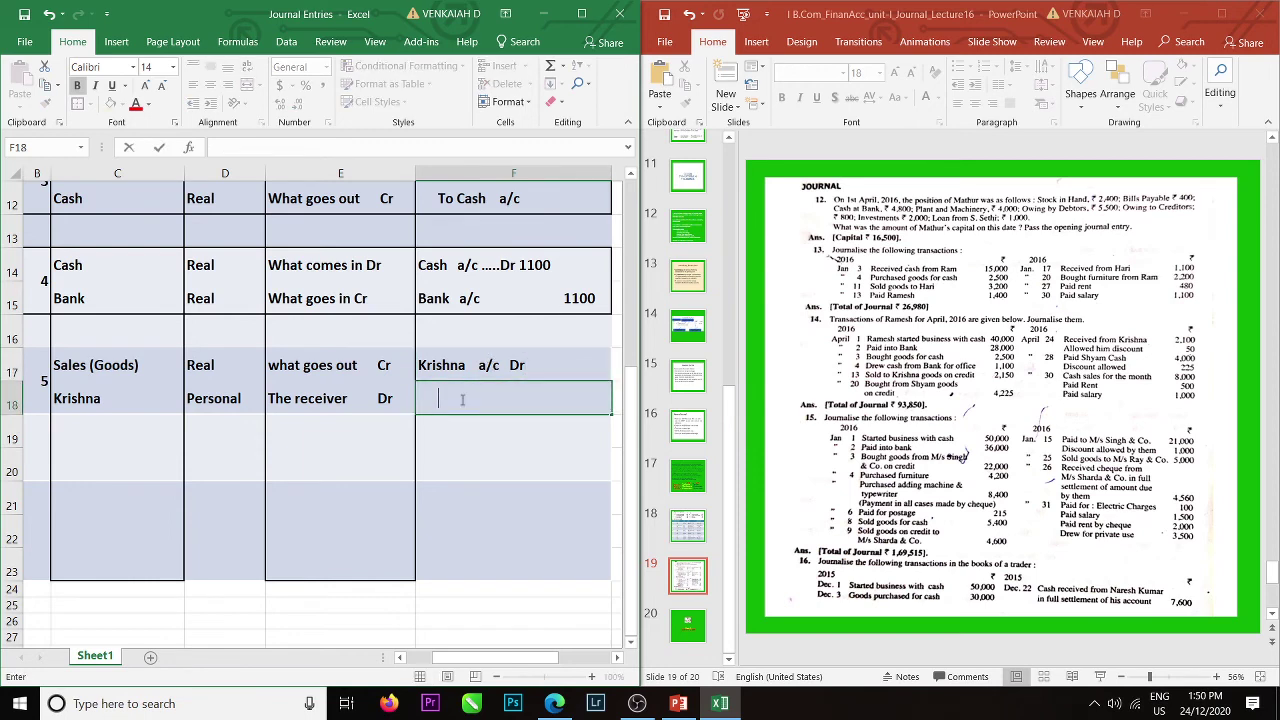
text(To Sales   a/c        )
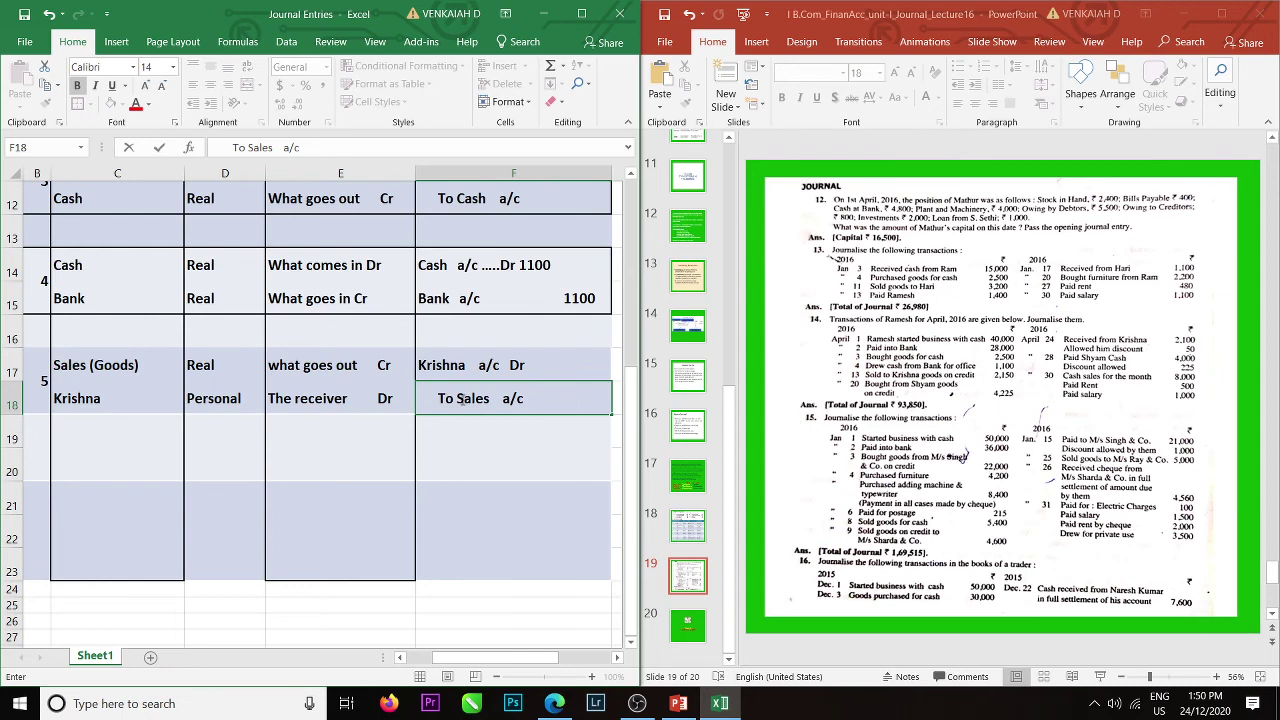
text(     2150)
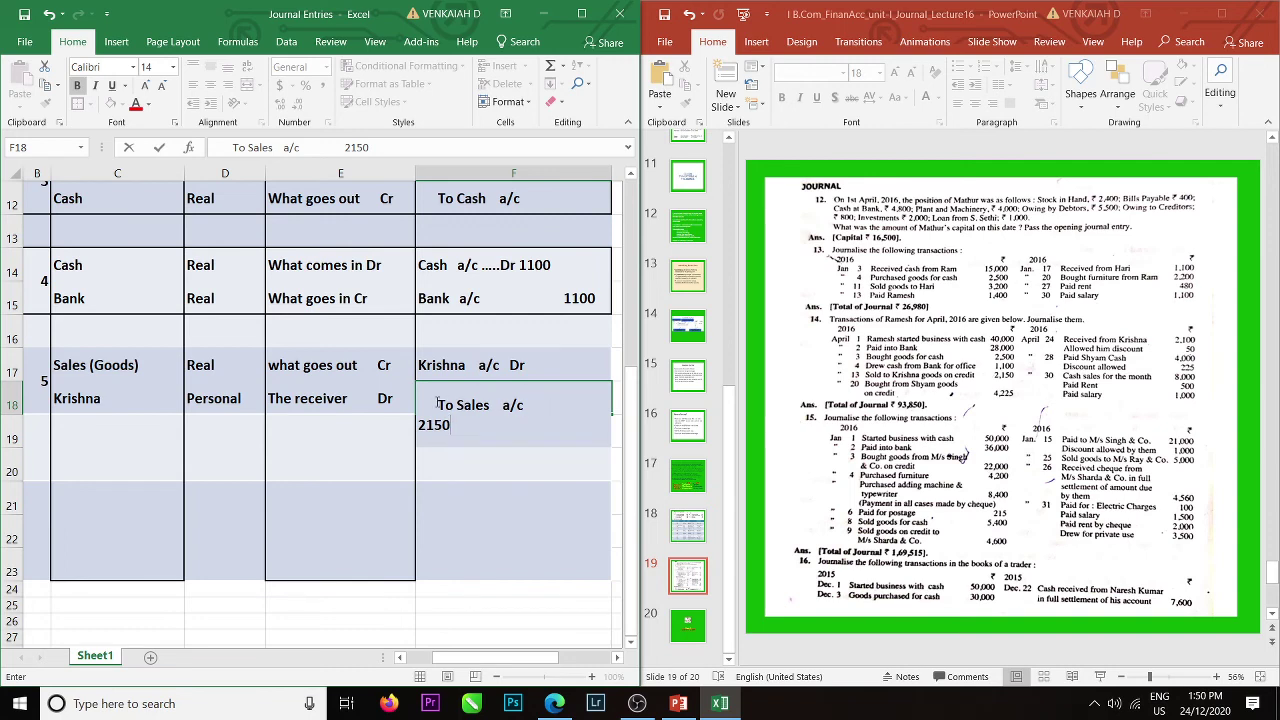
click(437, 404)
key(BackSpace)
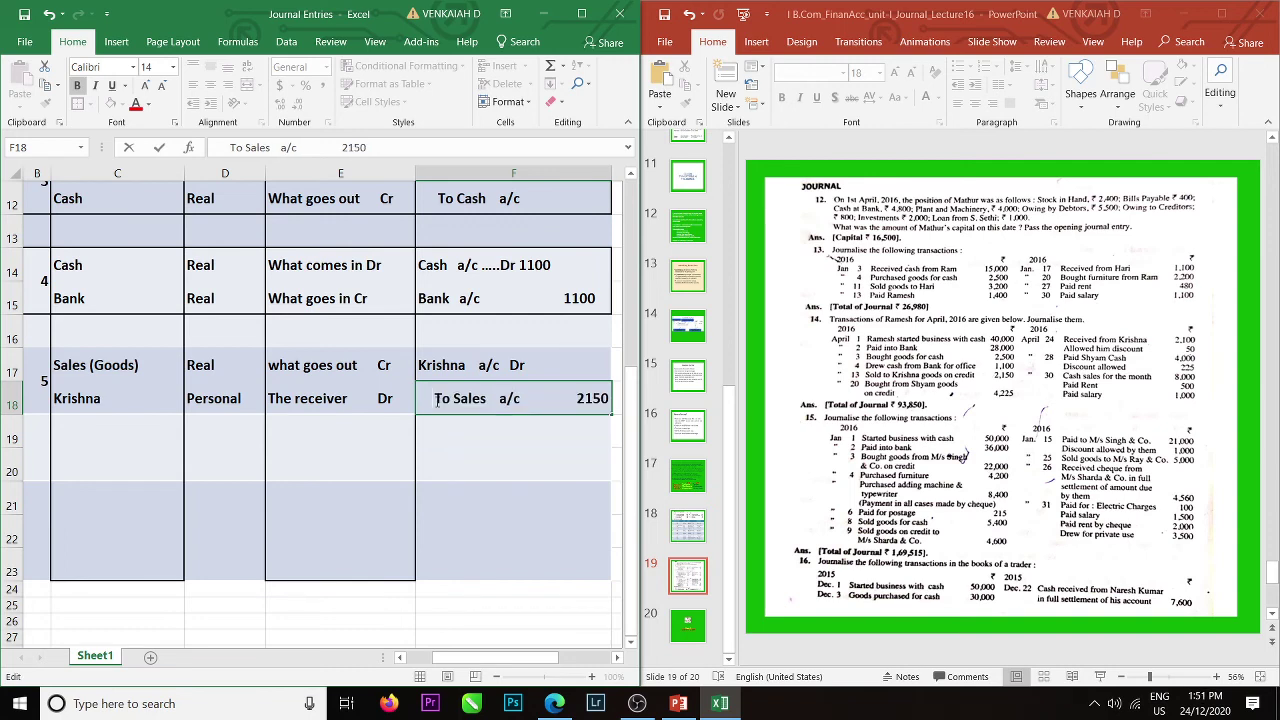
Add the amount 2150 after "Dr" in the debit line of transaction 5 in F17.
click(530, 365)
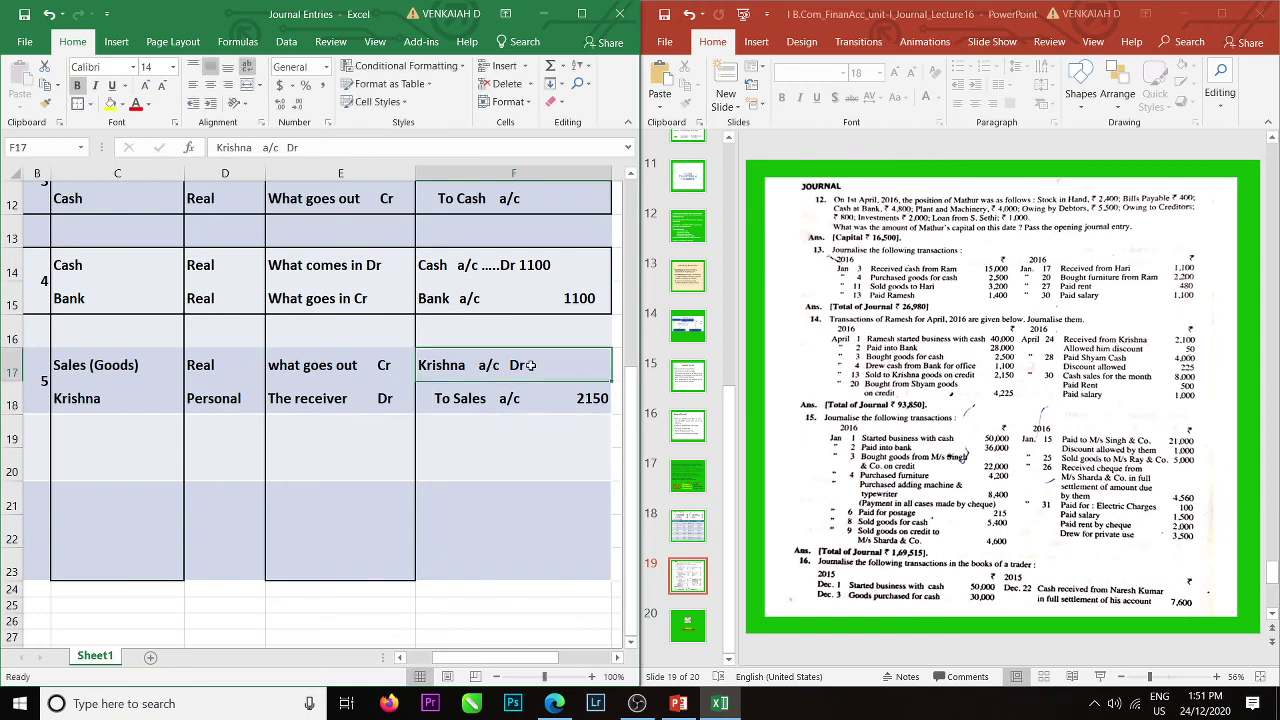
double_click(530, 365)
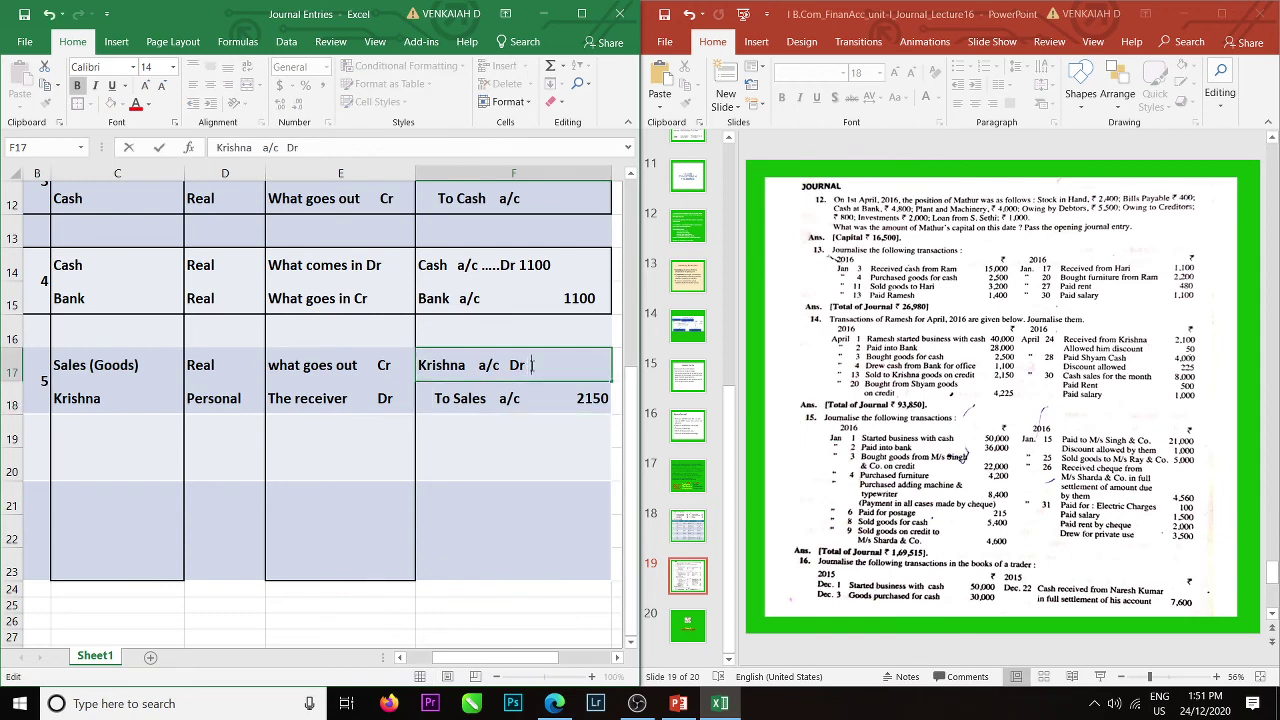
text(2150)
click(448, 434)
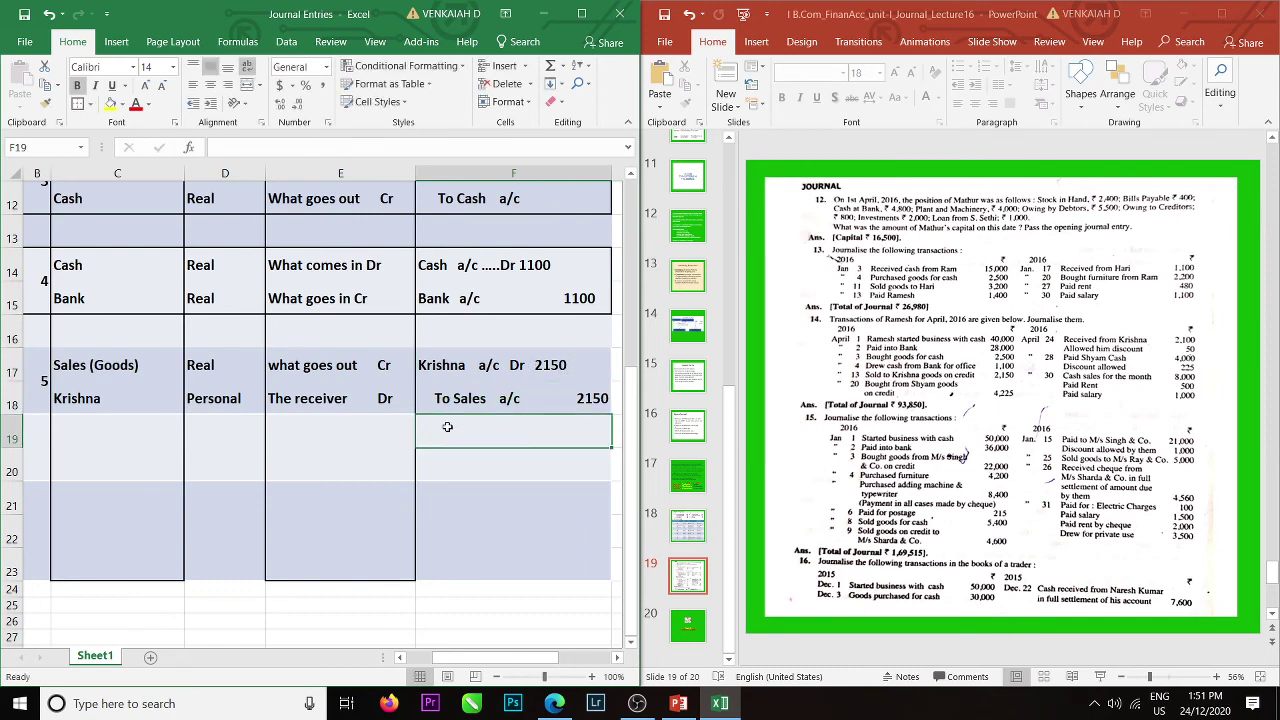
Apply an outside border around the transaction 5 block in rows 17 and 18, starting from column B.
click(400, 659)
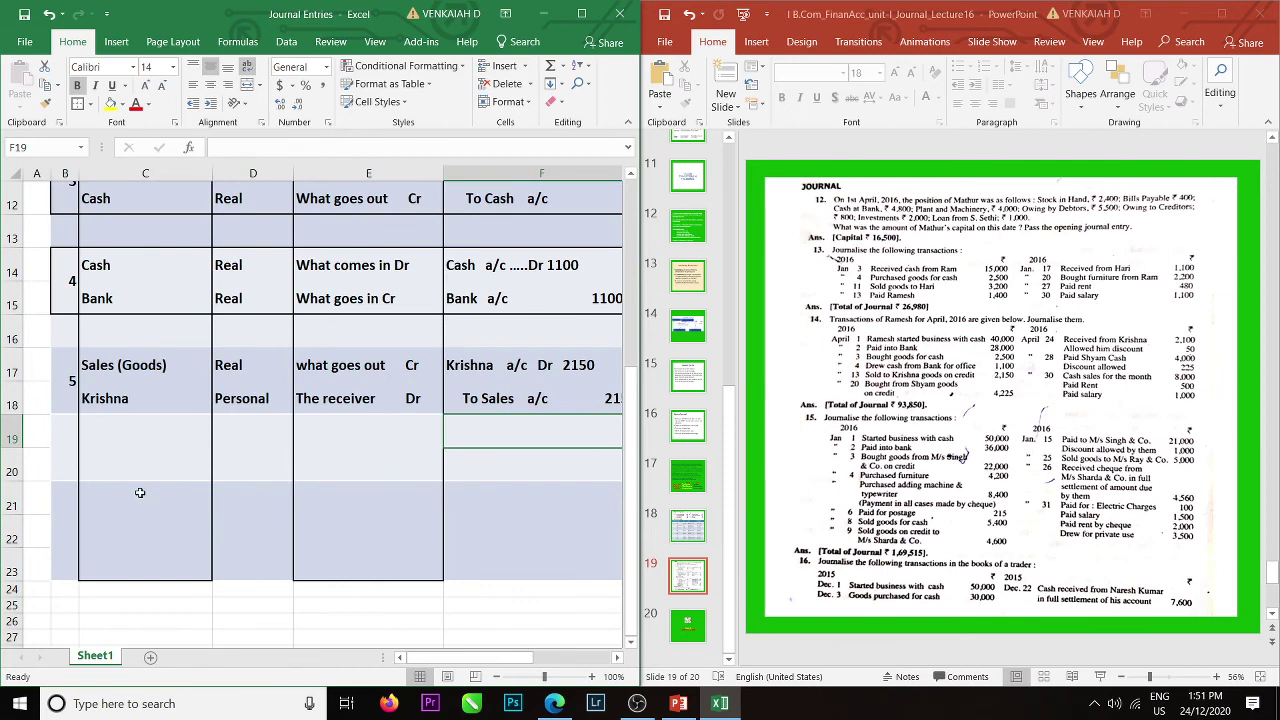
click(65, 362)
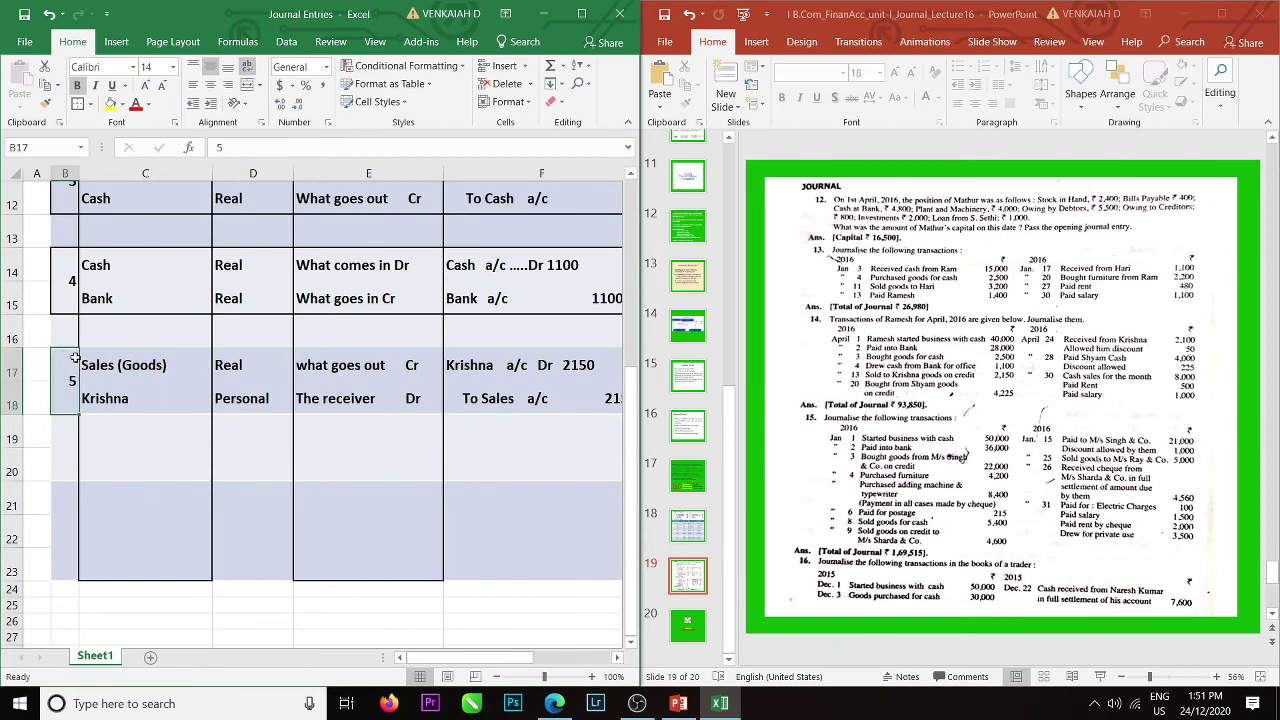
drag(73, 357, 513, 370)
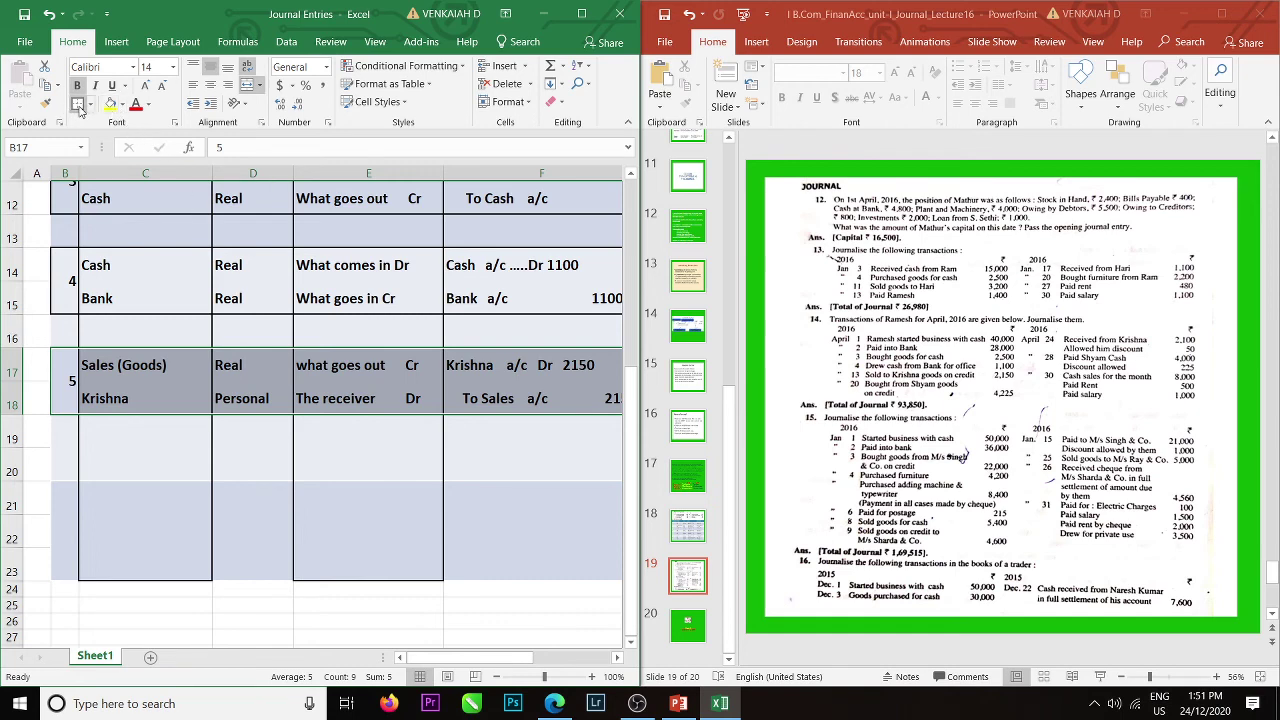
click(153, 373)
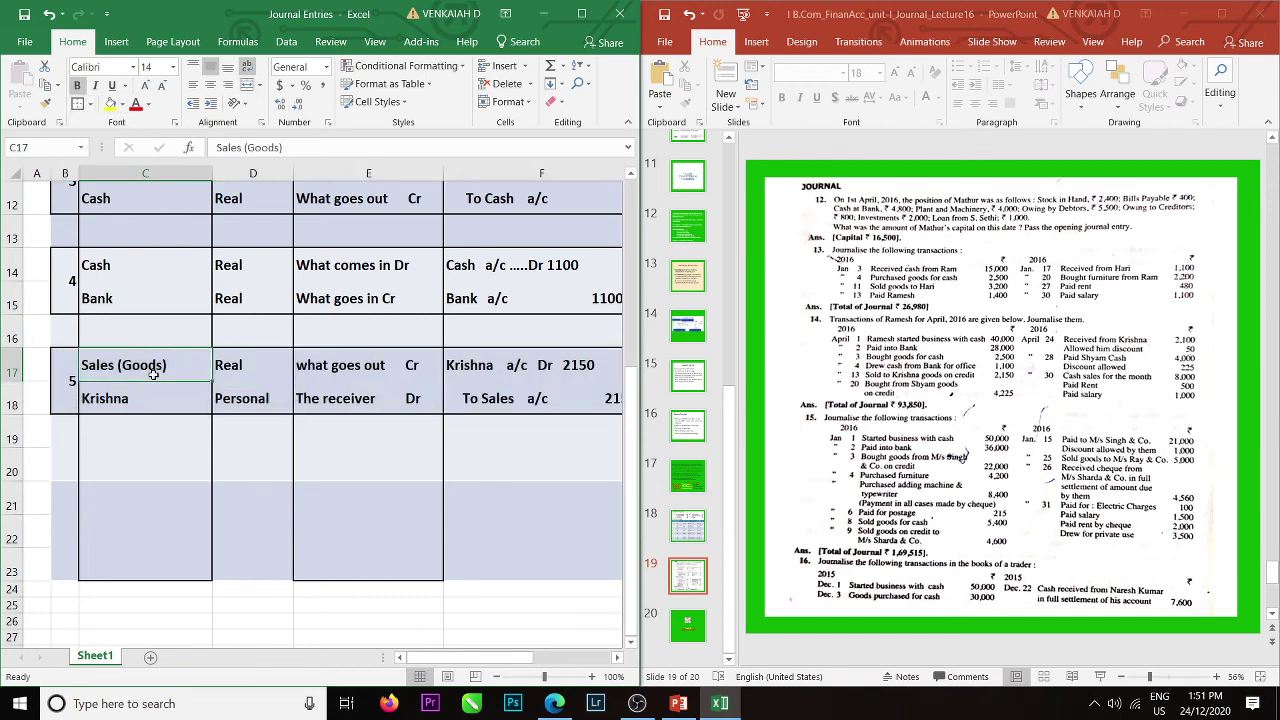
click(234, 386)
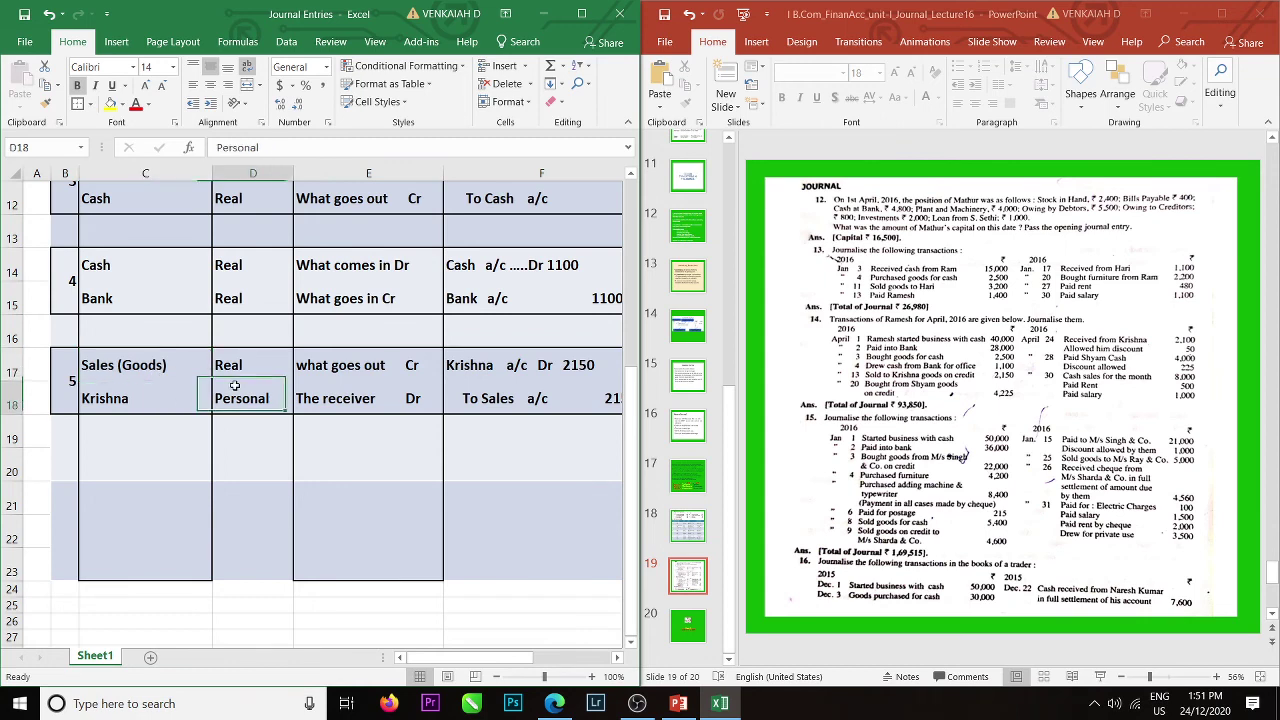
click(347, 371)
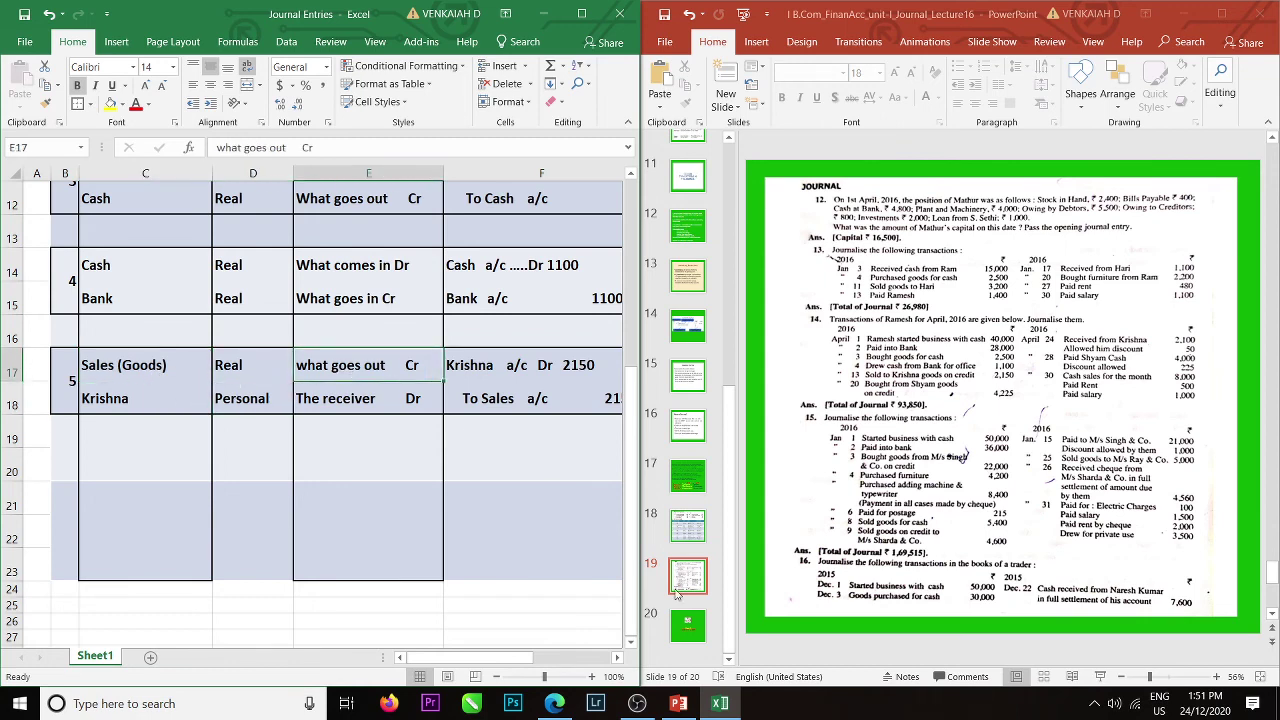
click(636, 704)
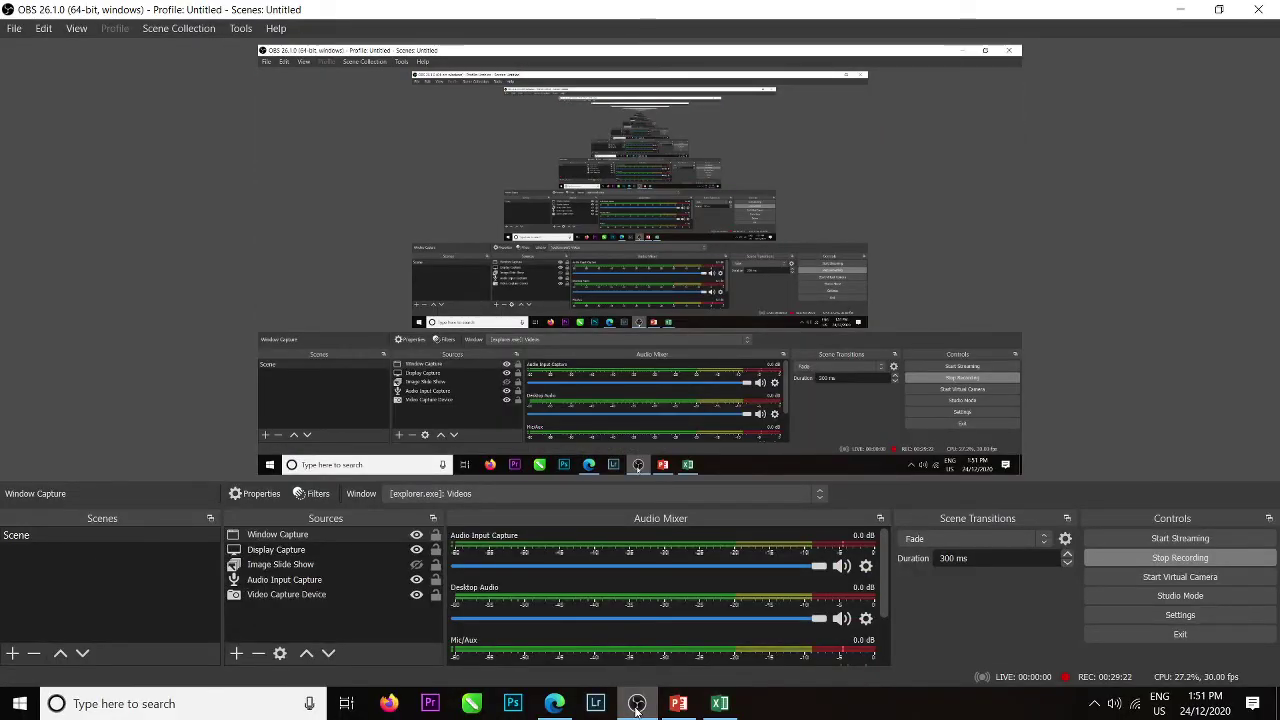
click(636, 704)
click(347, 449)
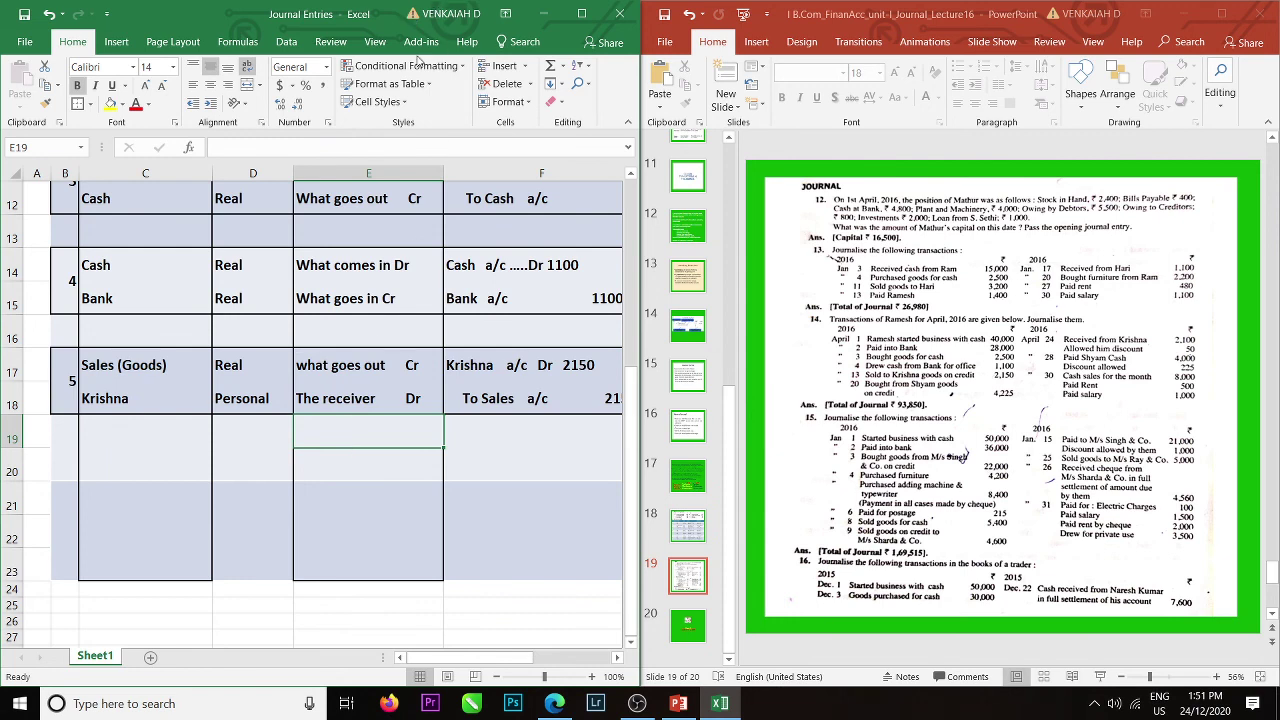
click(124, 427)
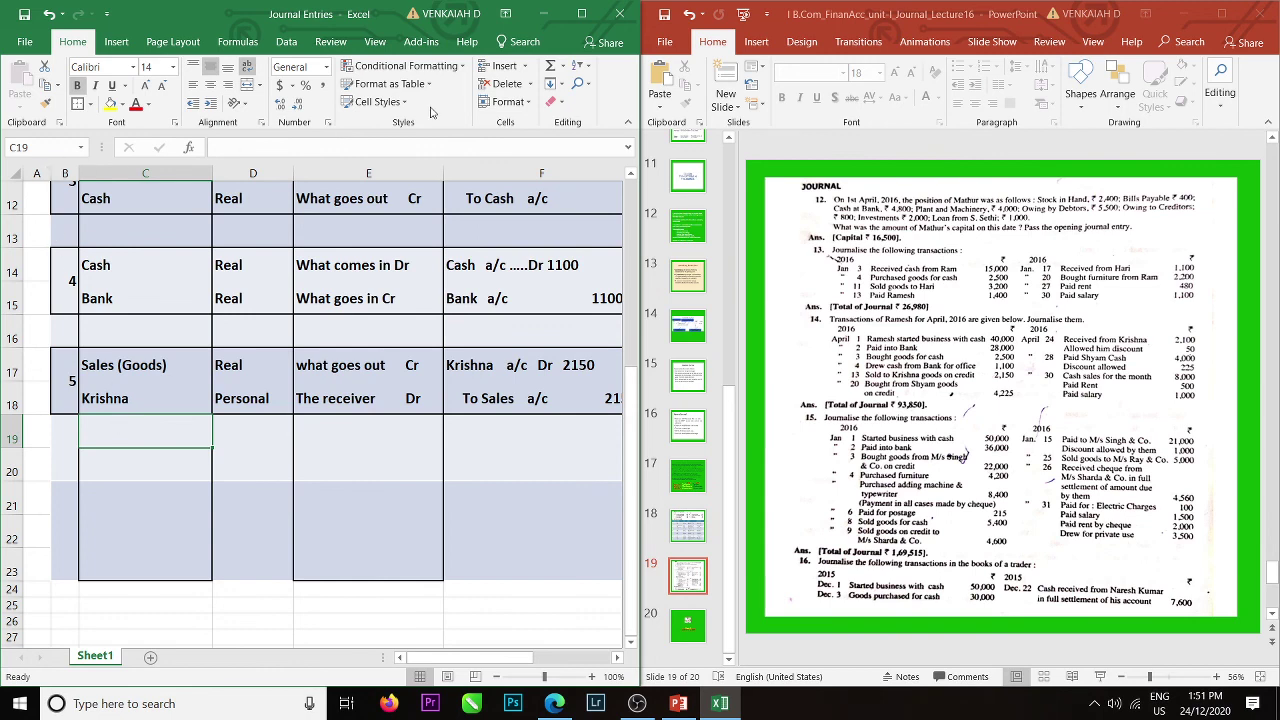
click(636, 703)
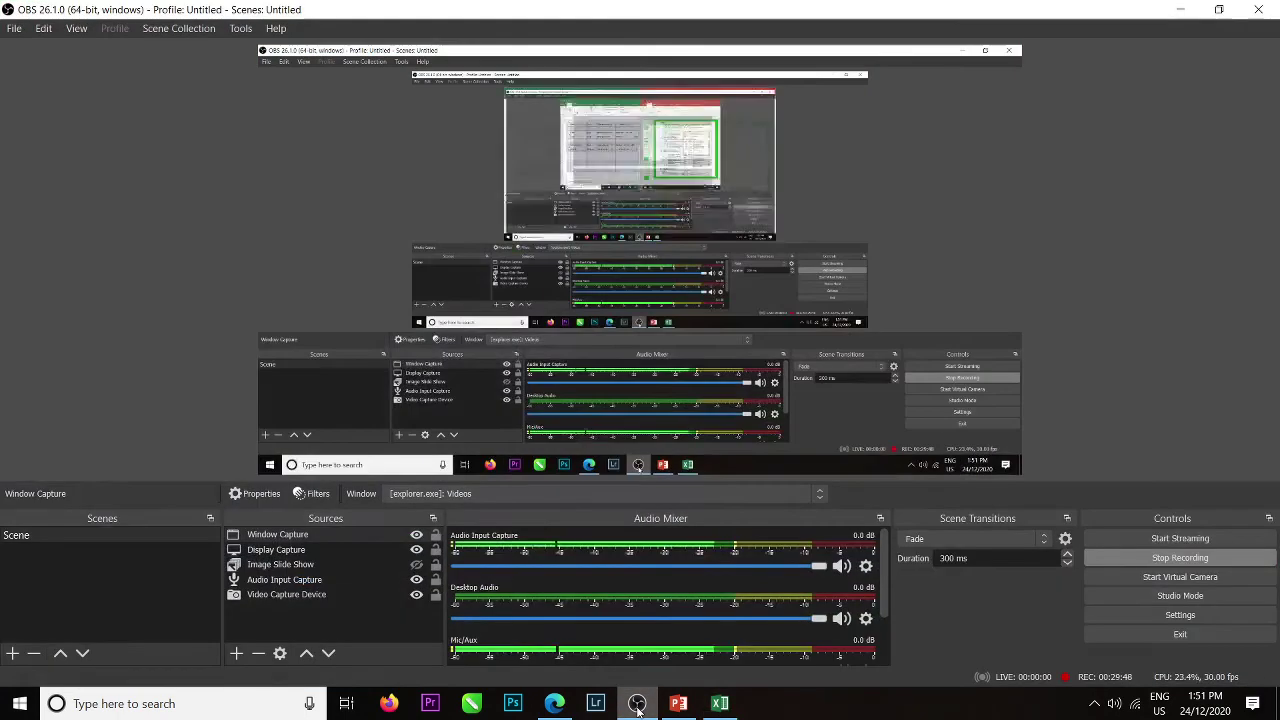